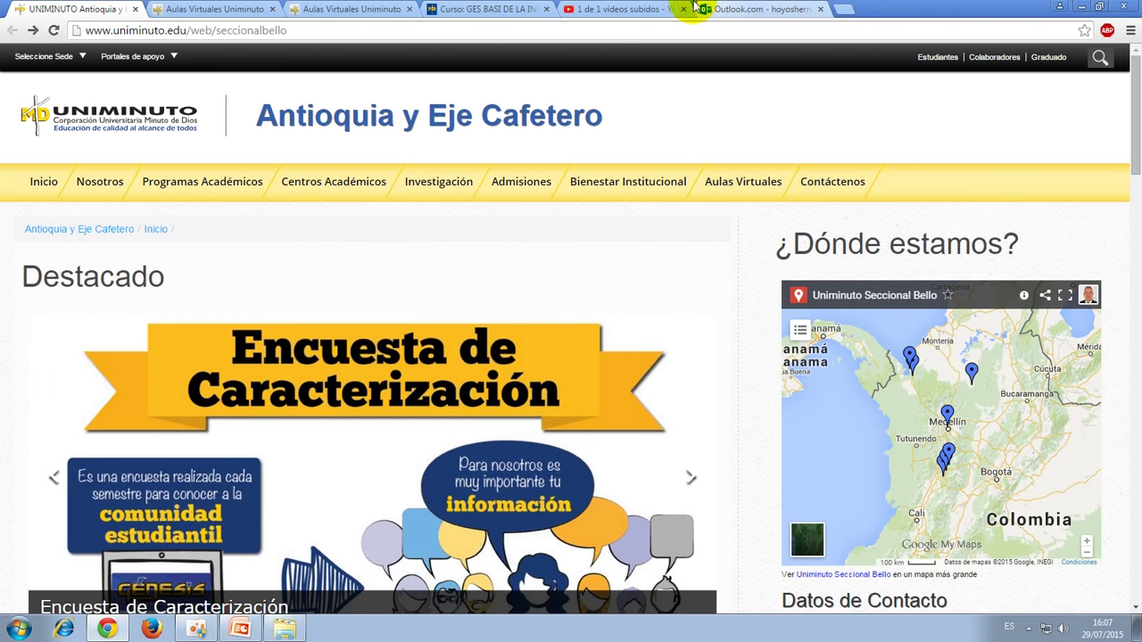
Switch to the GES BASI DE LA INFORMACION course, open the account's institutional e-mail and go from there to Google Drive.
click(472, 7)
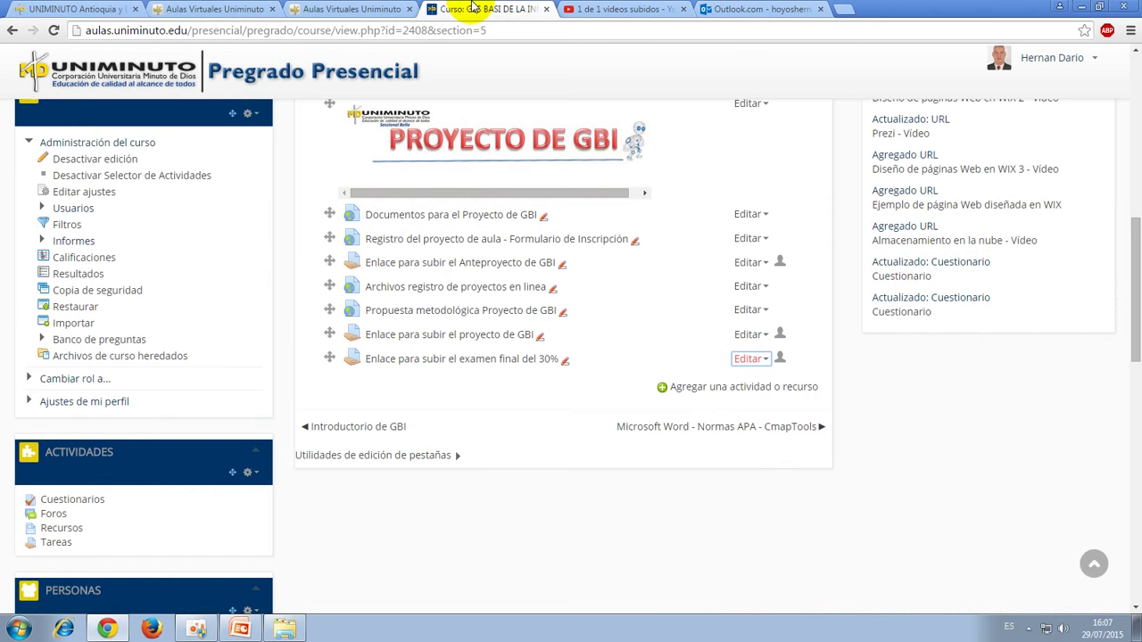
scroll(677, 283, up, 5)
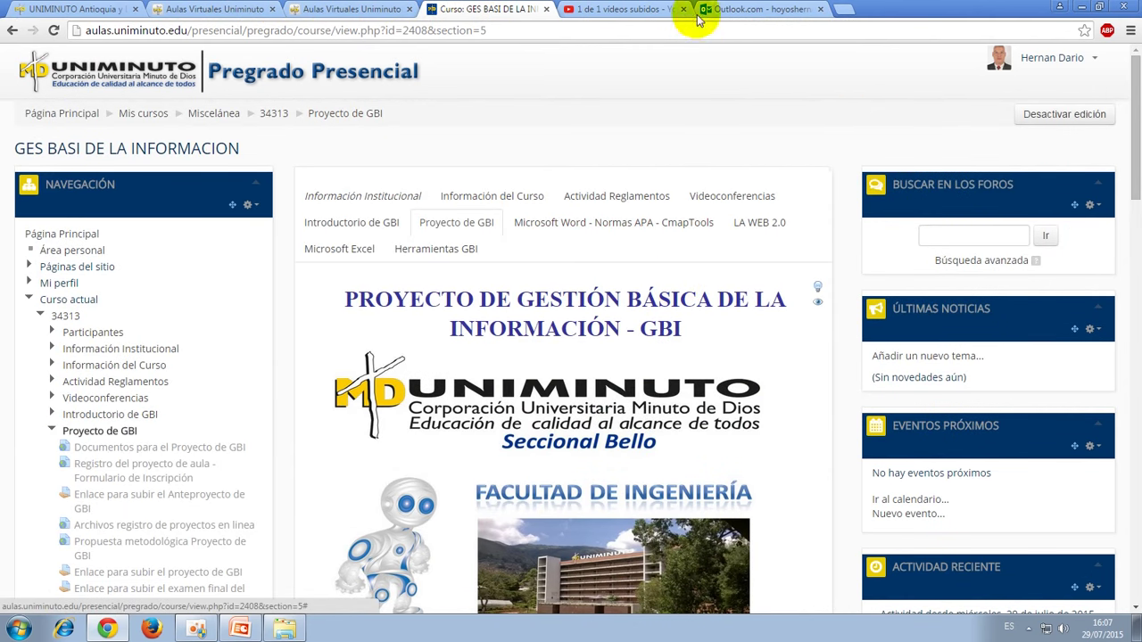
mouse_move(1068, 69)
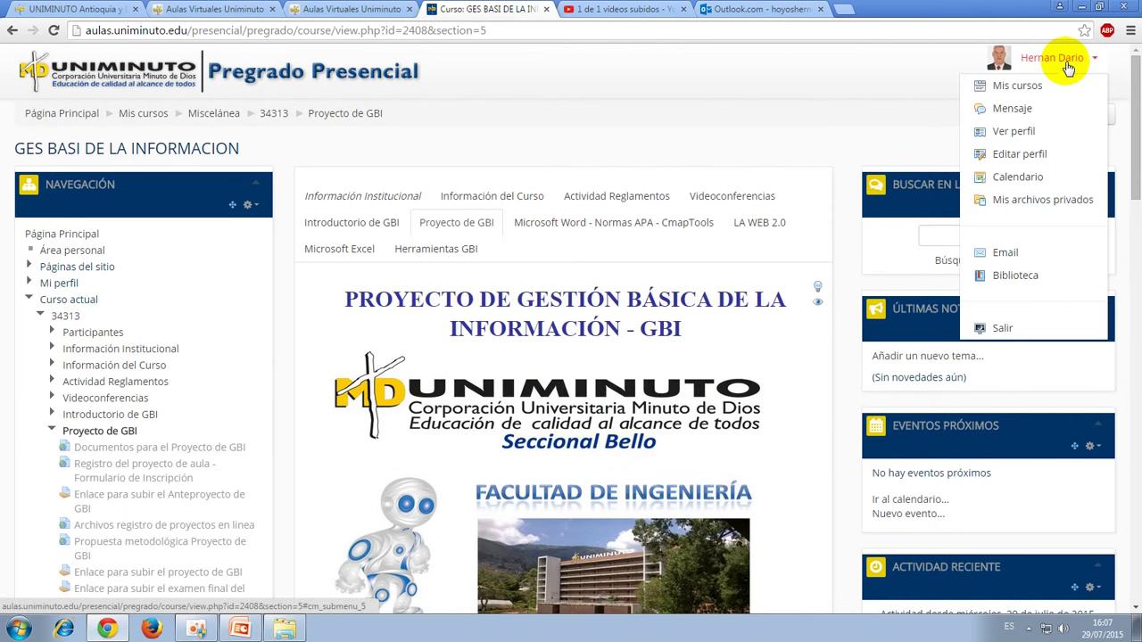
click(995, 254)
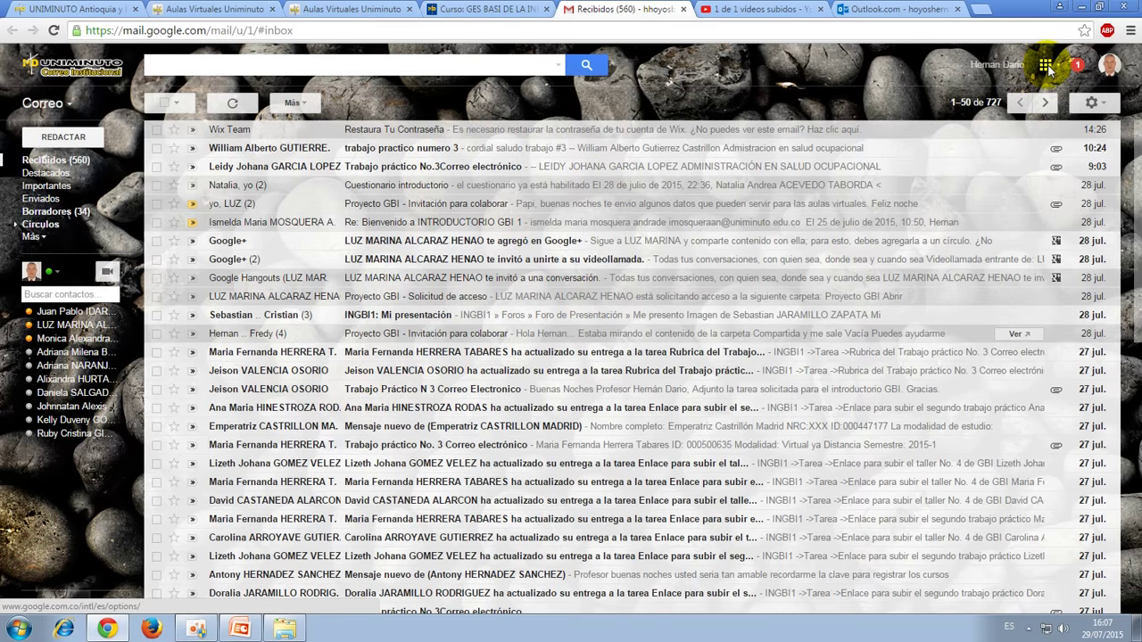
click(1046, 66)
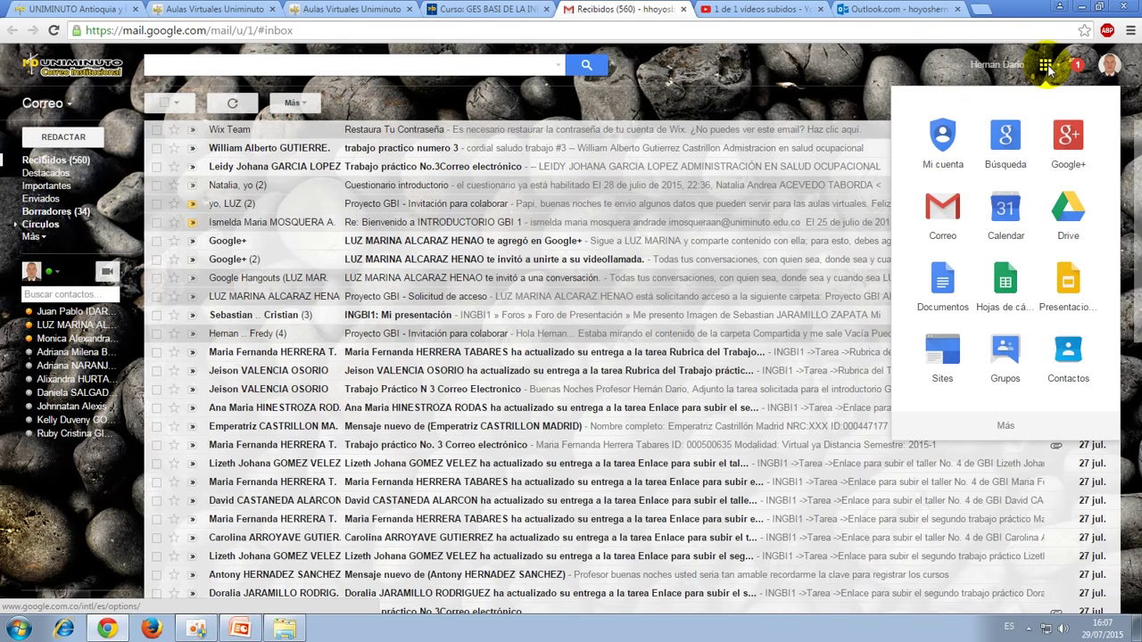
click(1069, 229)
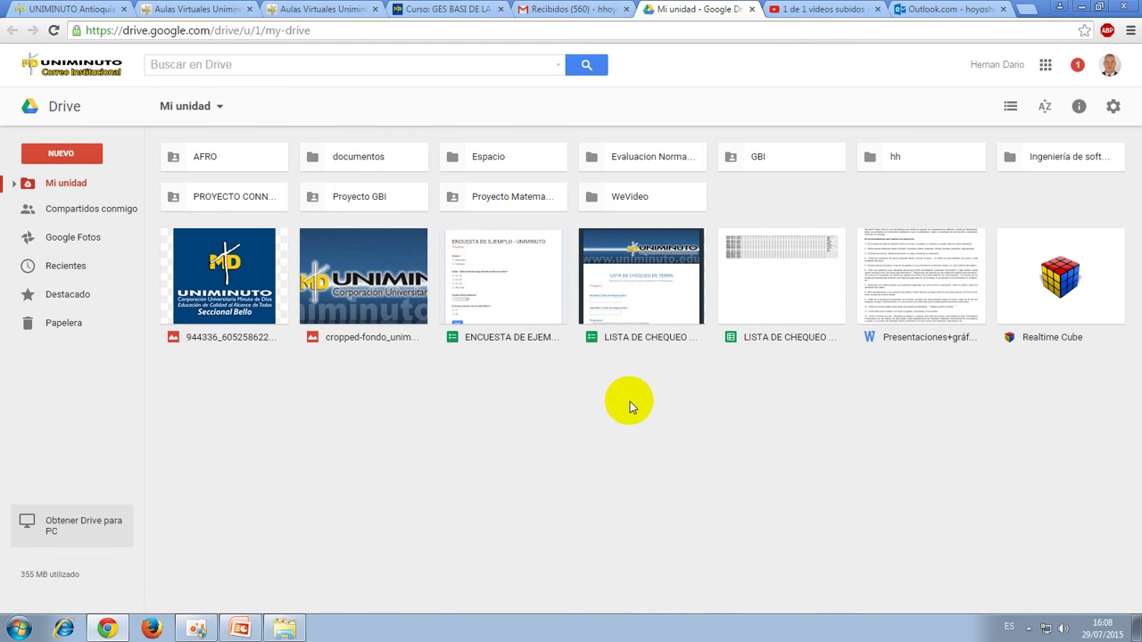
Create a new folder named "Ejemplo formulario" in Mi unidad.
click(63, 156)
click(68, 181)
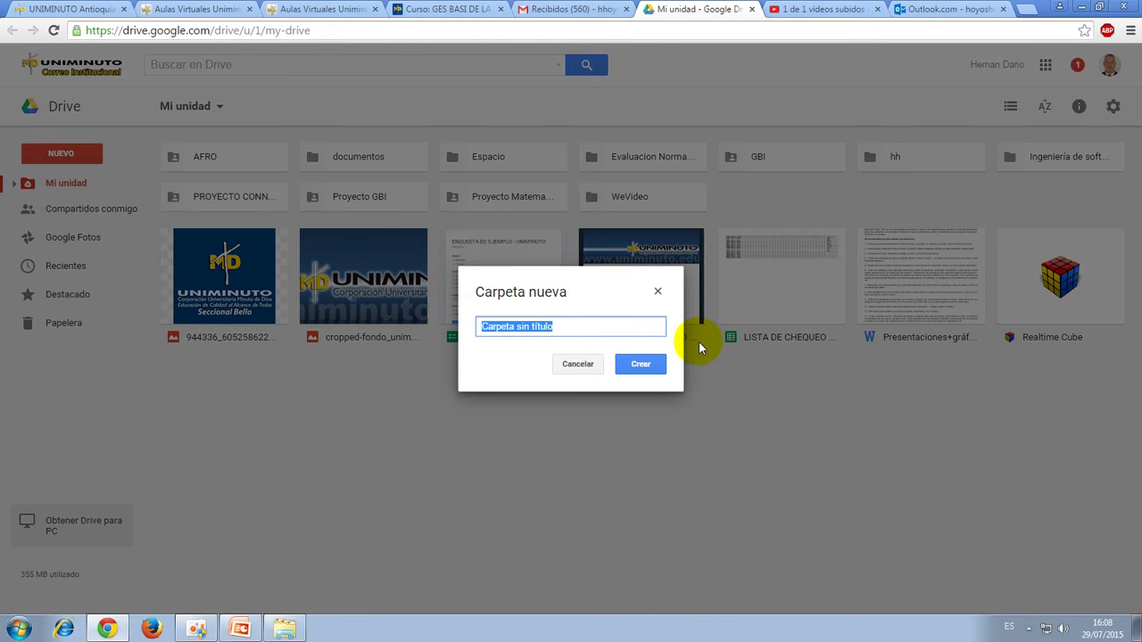
text(Ejemp)
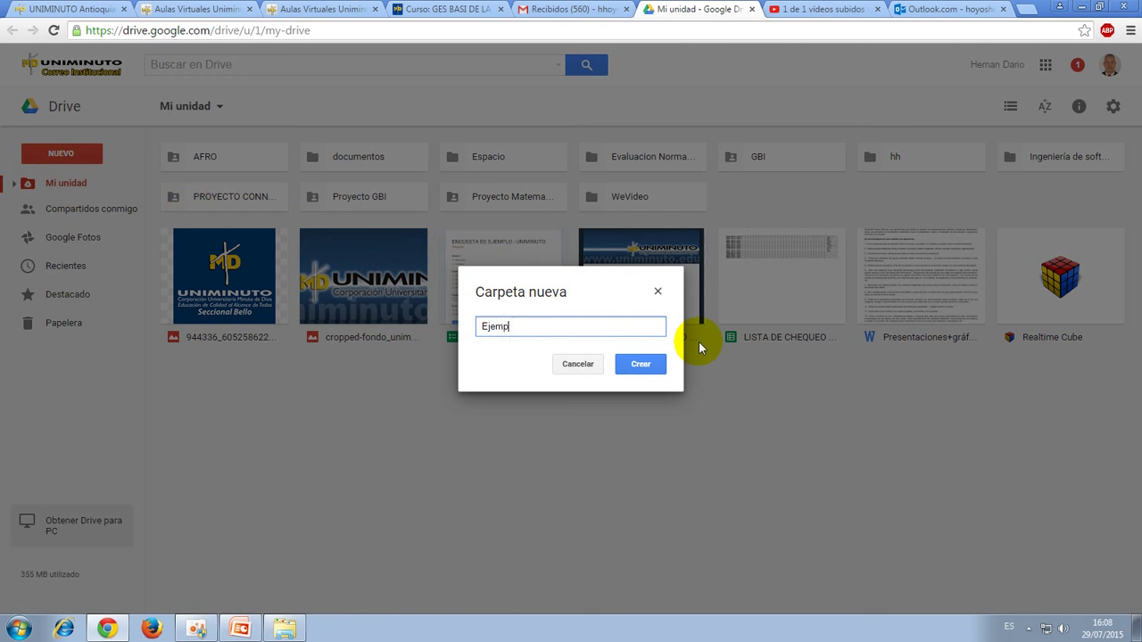
text(lo)
click(636, 366)
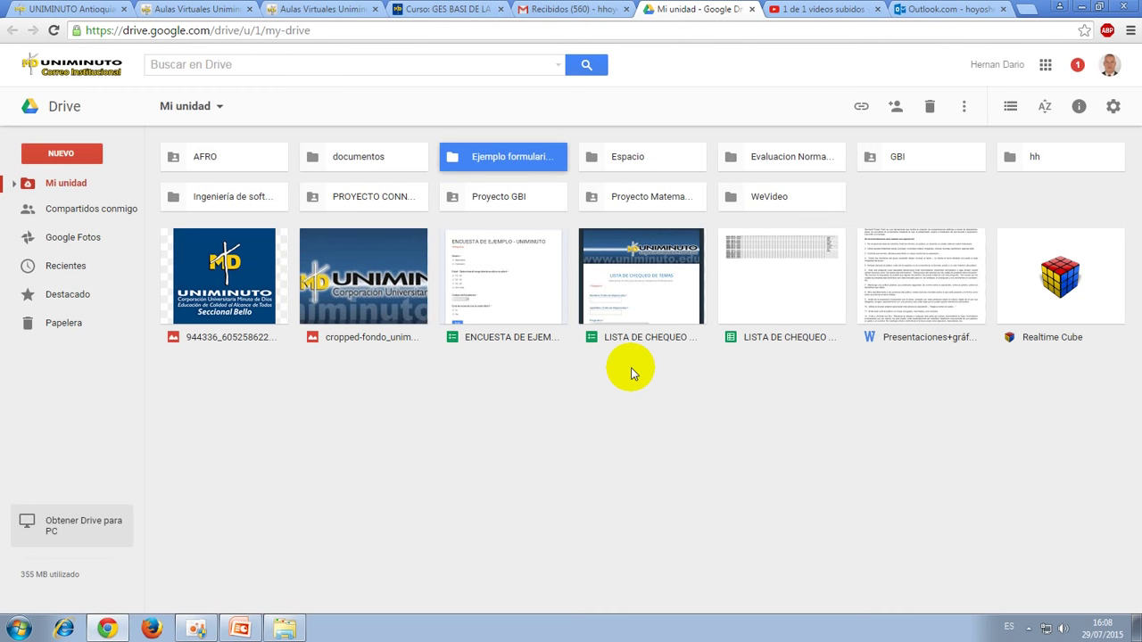
Open the Ejemplo formulario folder and create a new Google Forms form inside it.
double_click(508, 157)
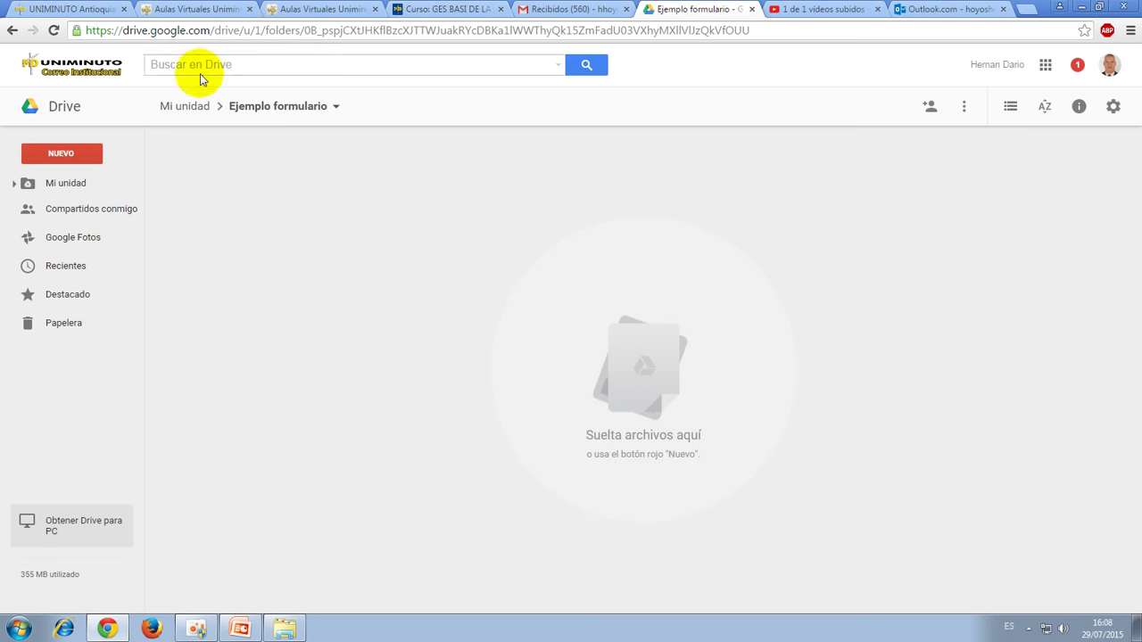
click(64, 155)
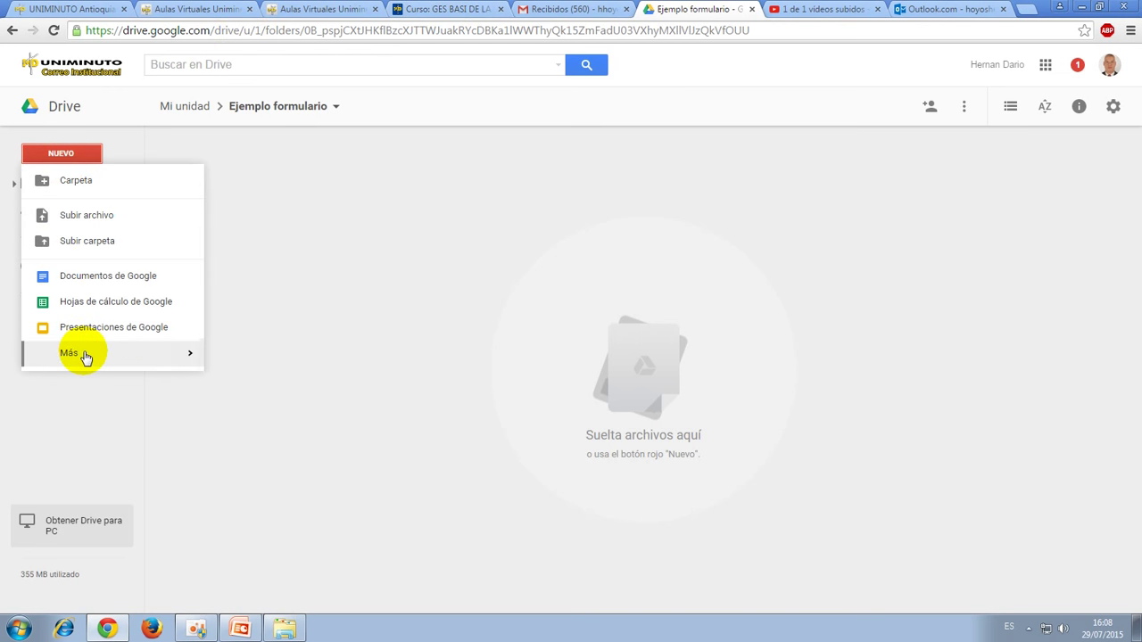
mouse_move(84, 355)
click(300, 361)
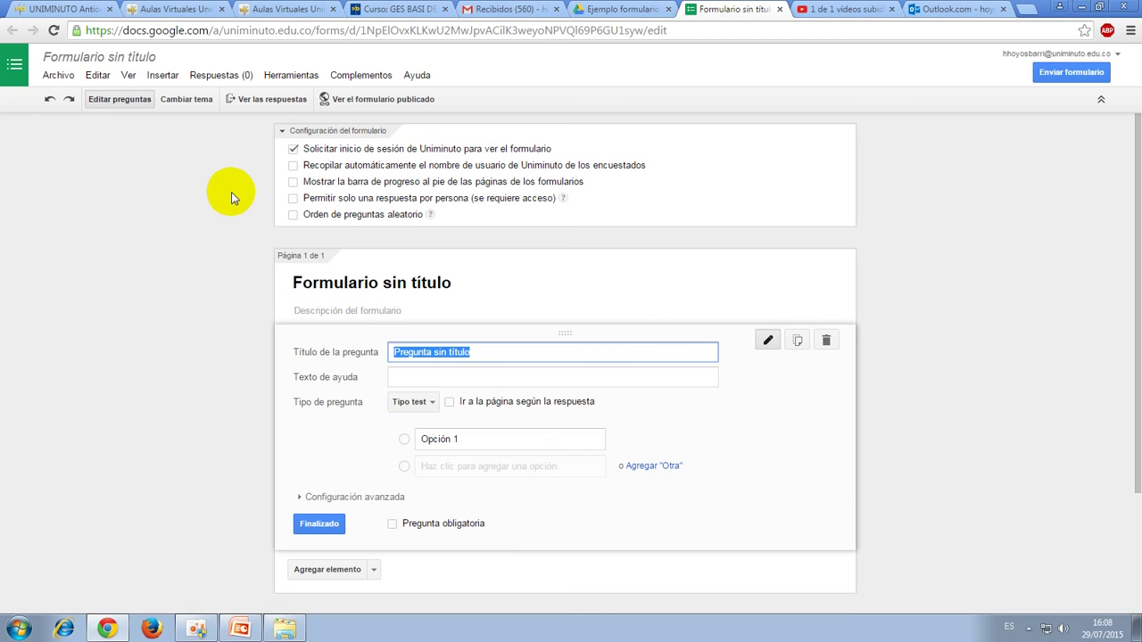
Turn off the Uniminuto sign-in requirement for viewing the form and the confirmation page's link to submit another response.
click(294, 151)
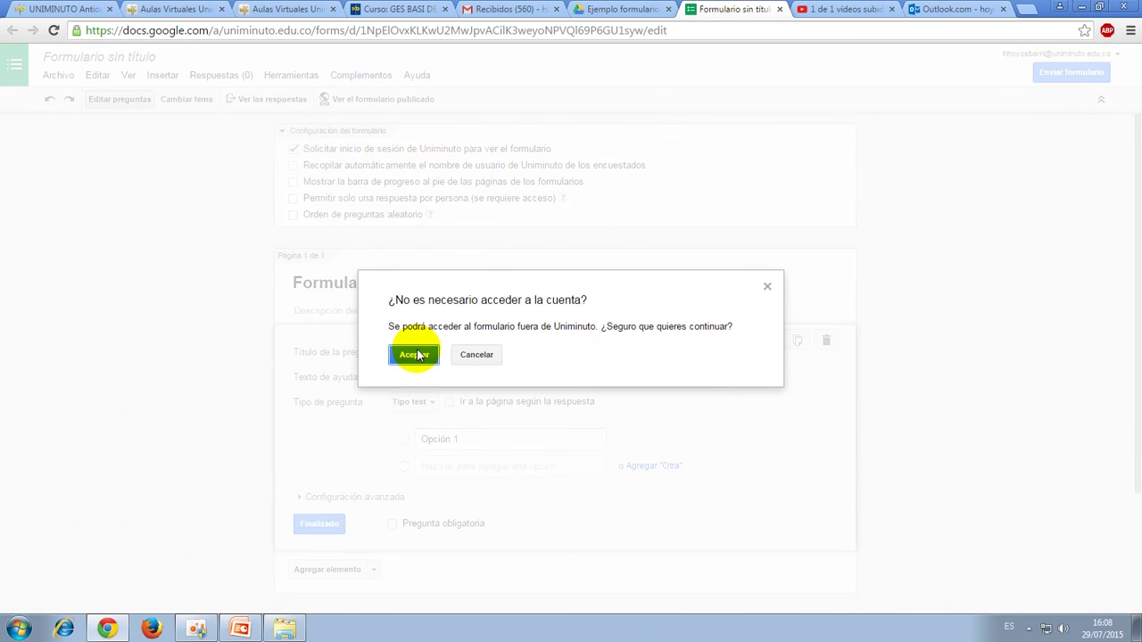
click(414, 355)
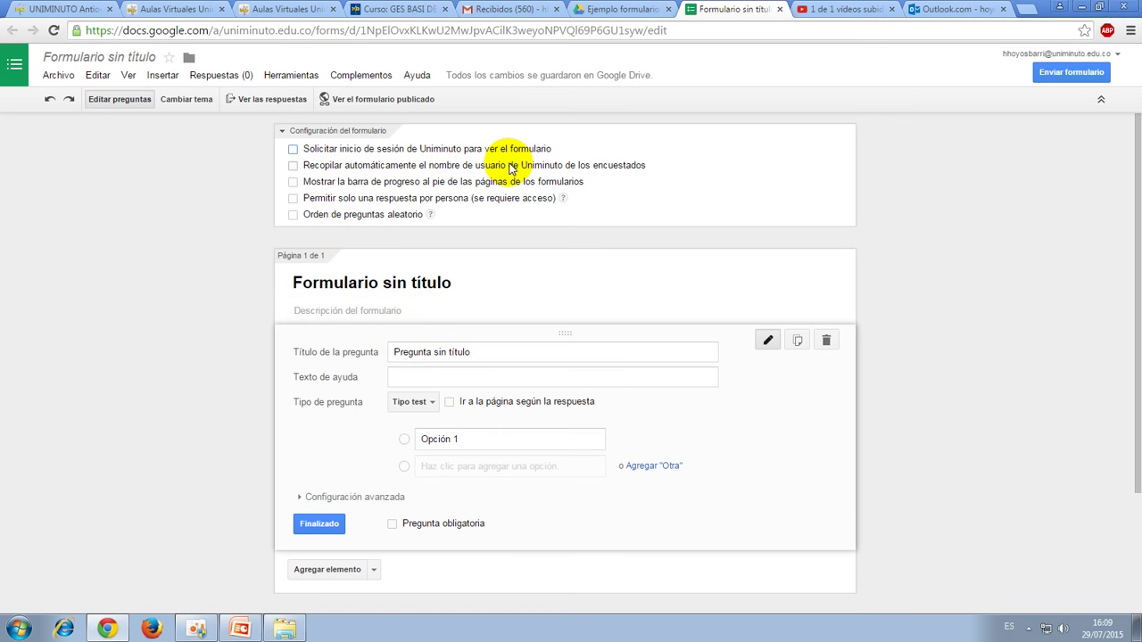
scroll(446, 197, down, 3)
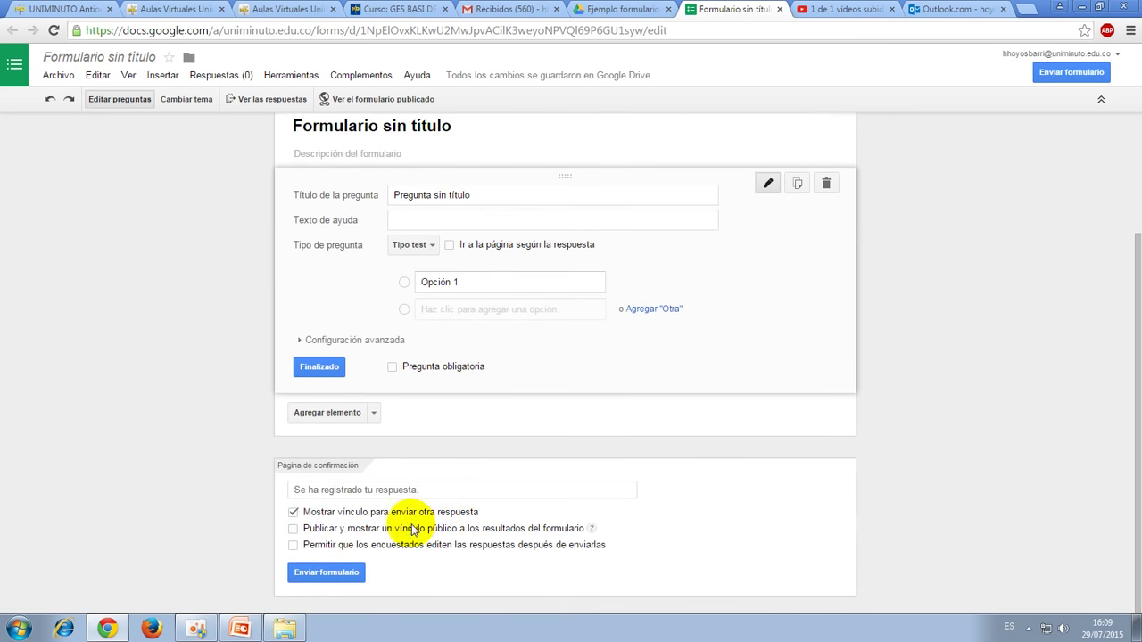
click(294, 513)
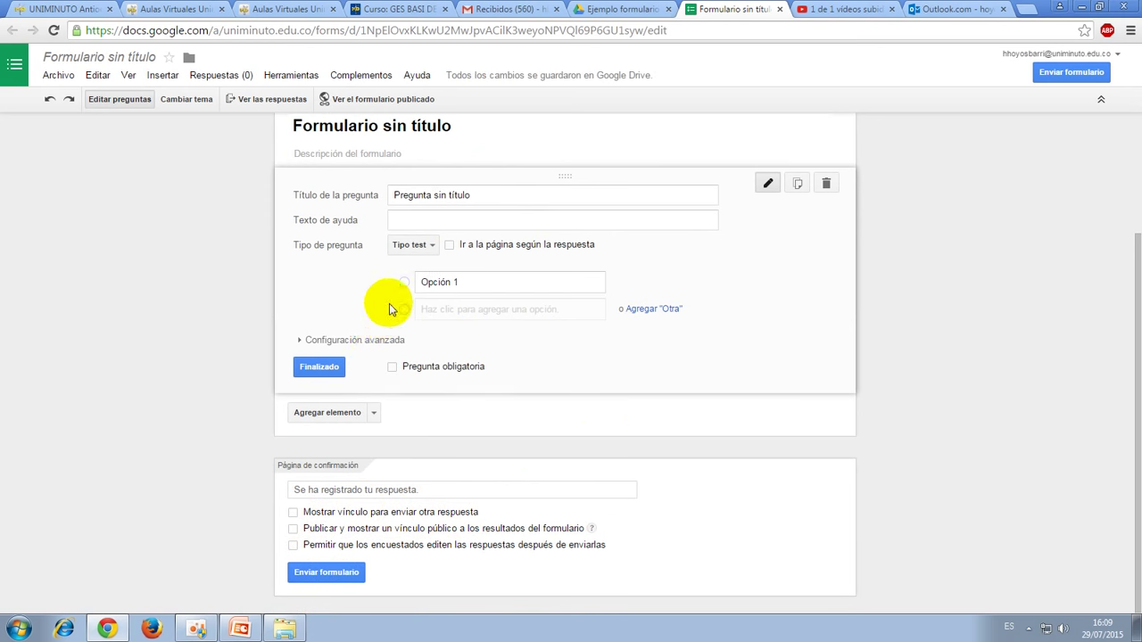
Title the form "FORMULARIO EJEMPLO" and enter the description "Este formulario es una ejemplo para el diseño de una encuesta".
scroll(389, 308, up, 3)
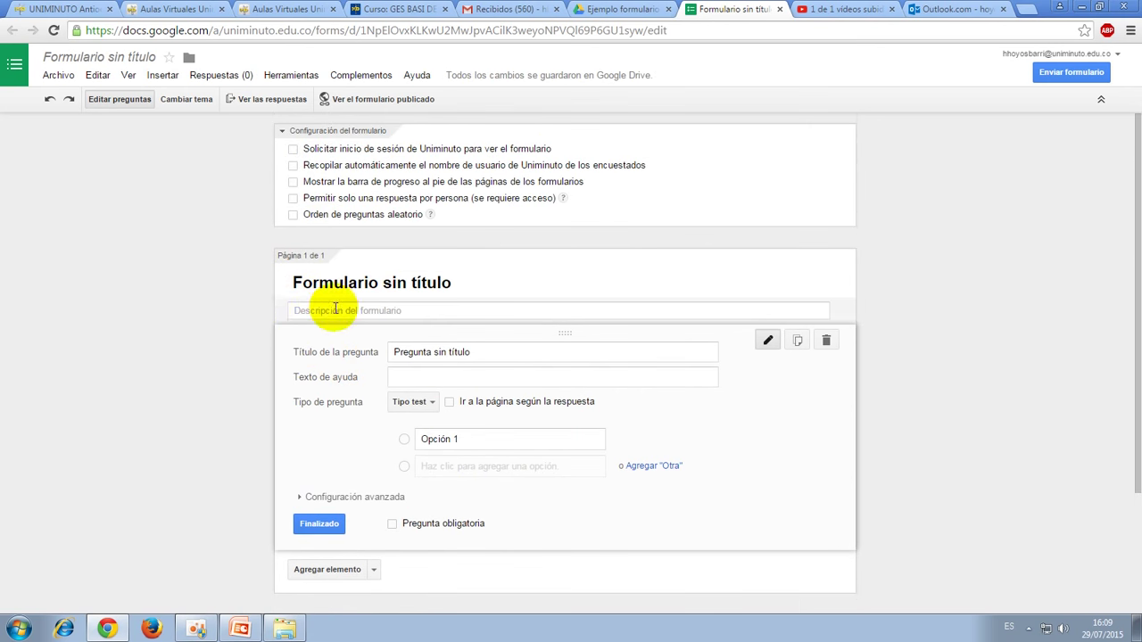
click(344, 282)
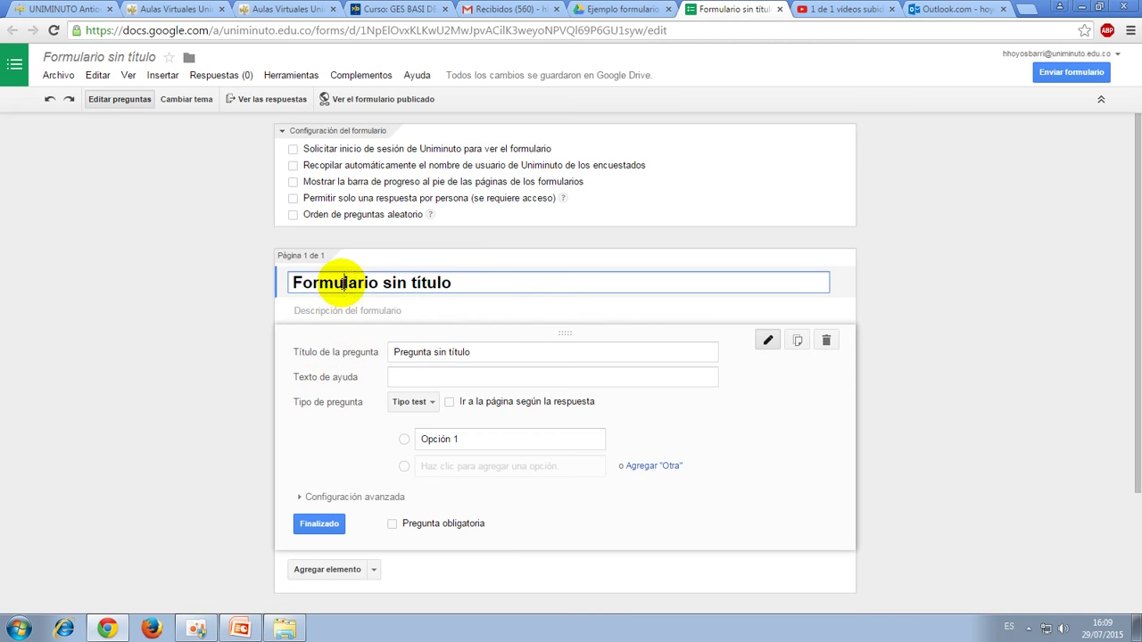
drag(498, 283, 15, 288)
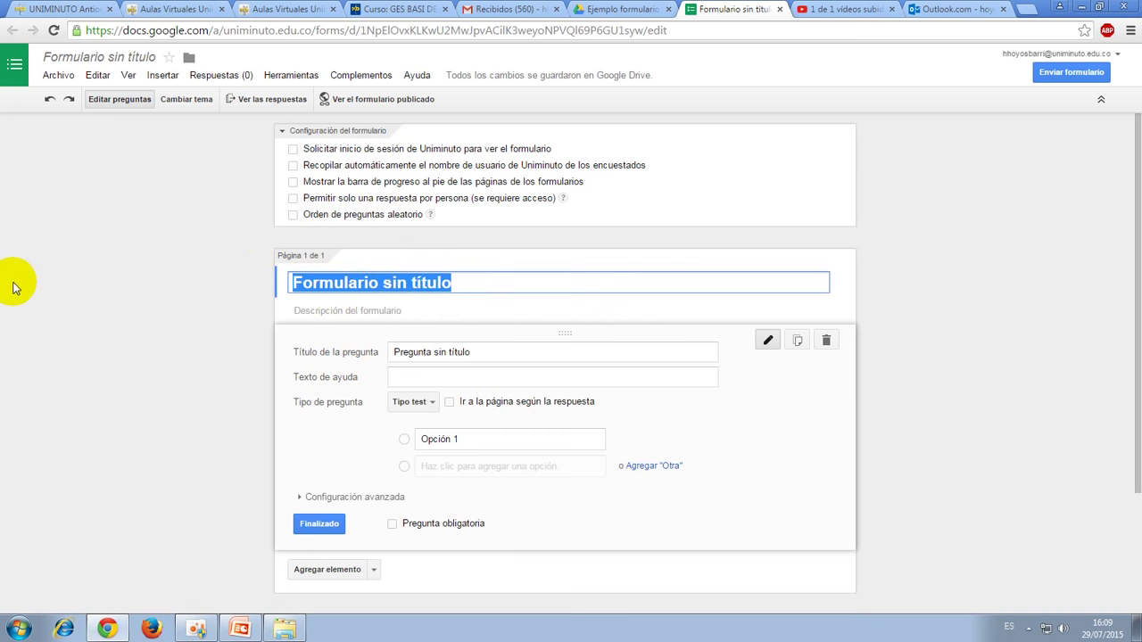
key(BackSpace)
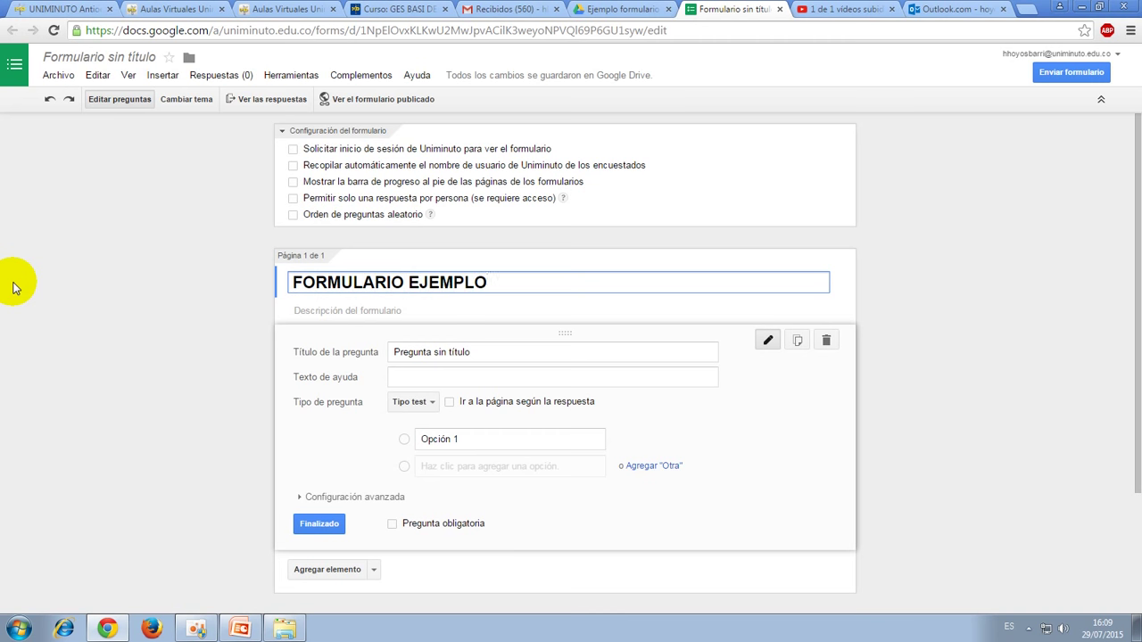
click(332, 310)
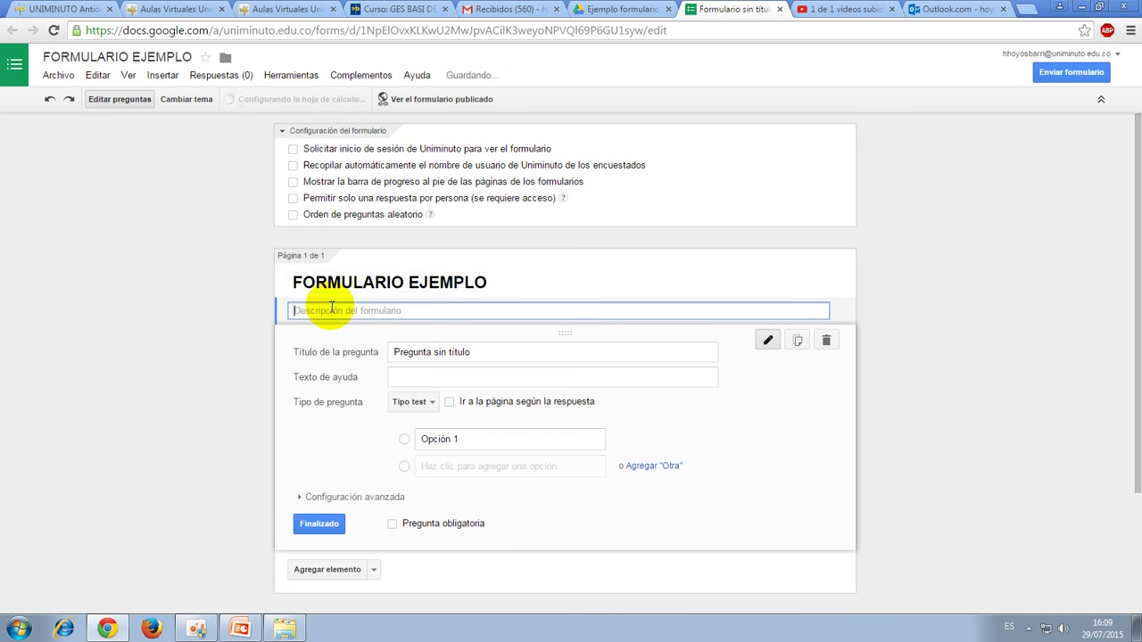
text(ESte)
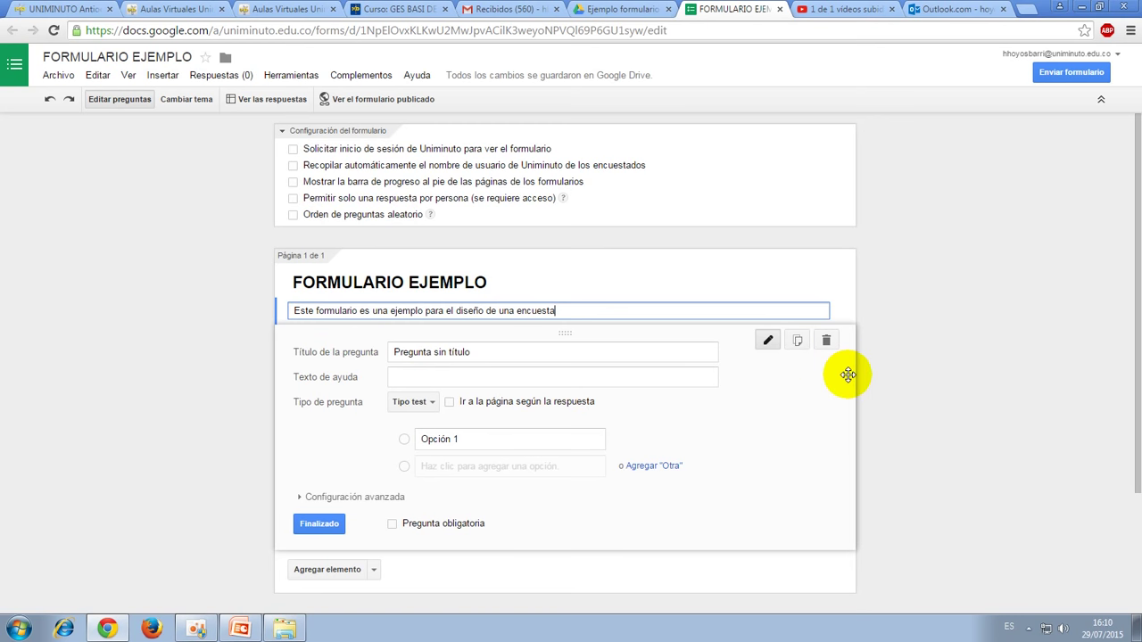
Delete the default untitled question and insert the image Imagen004 from the WEB 2.0 folder on the computer as a finished form element.
click(826, 343)
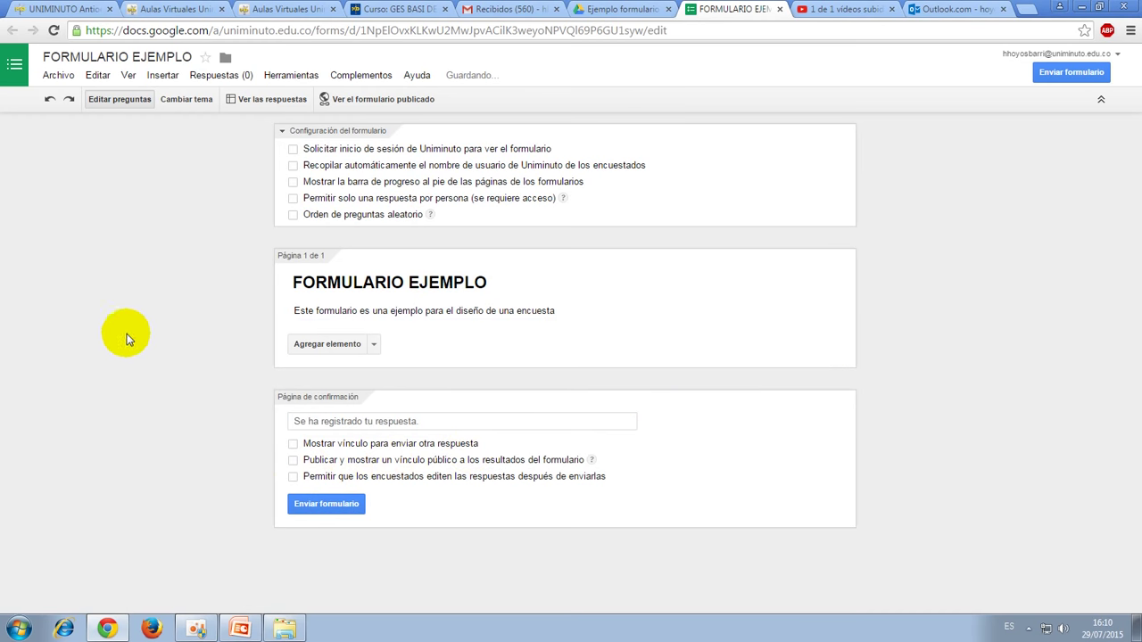
click(375, 346)
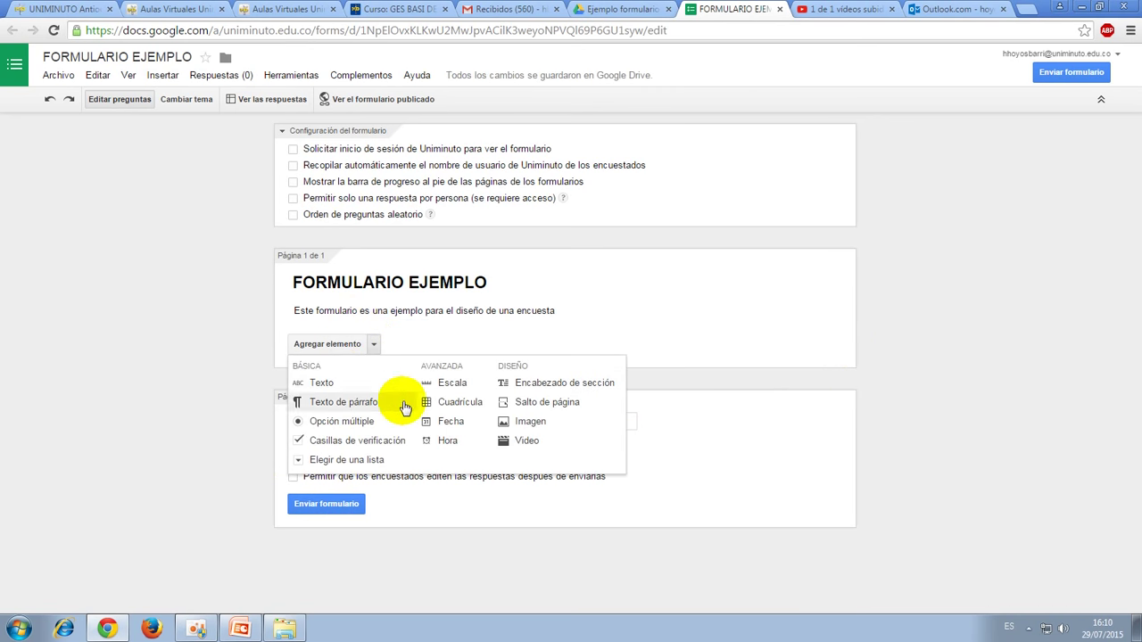
click(533, 419)
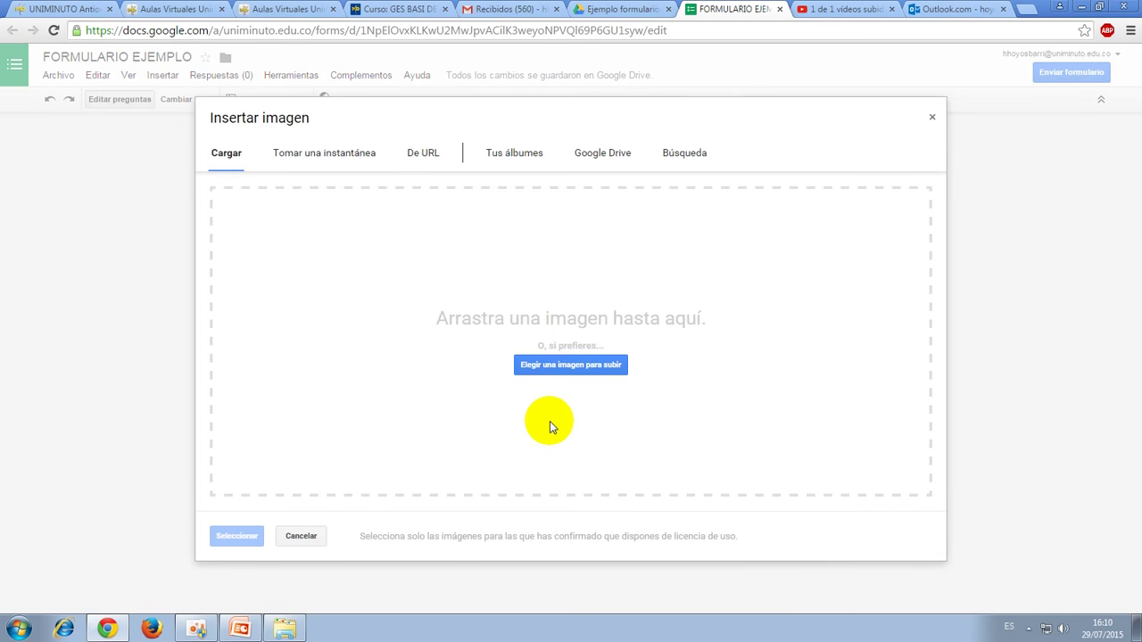
click(562, 368)
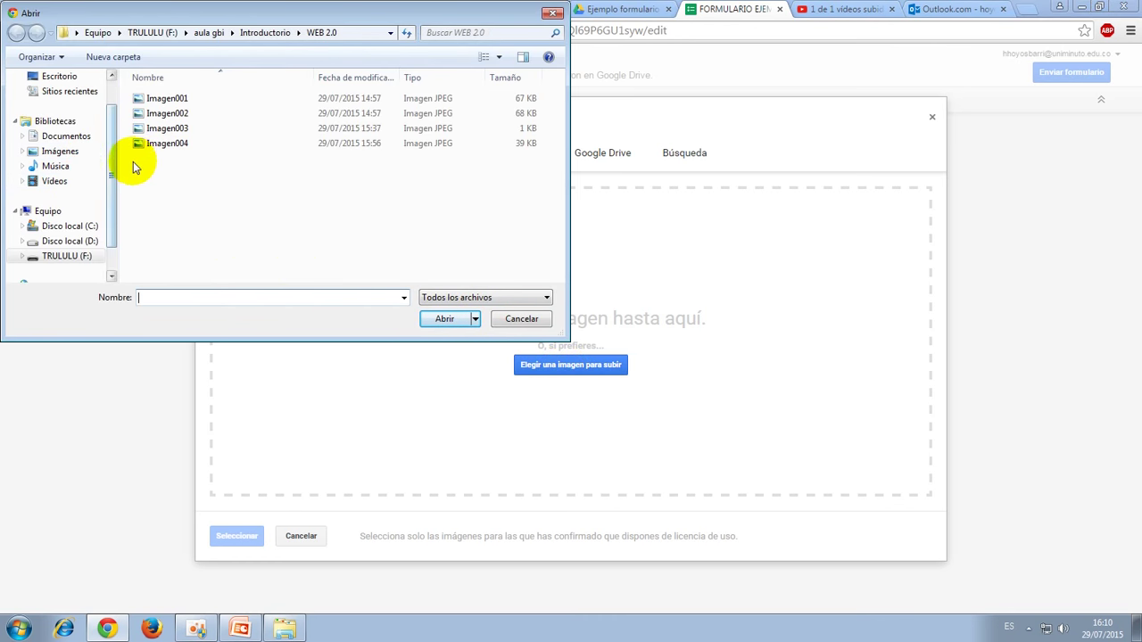
click(167, 145)
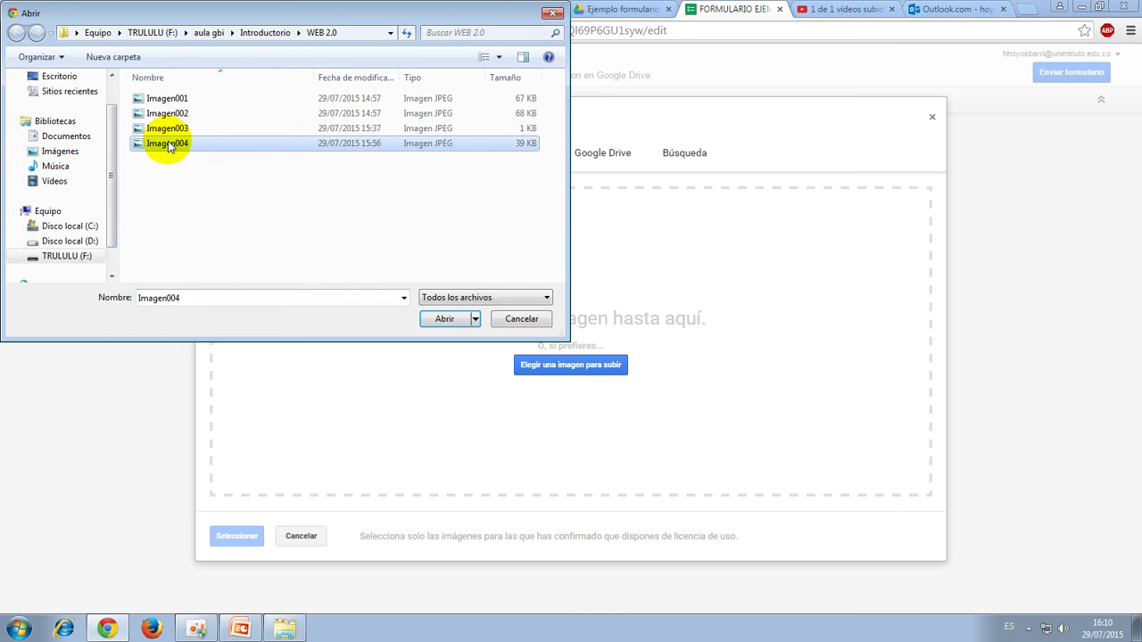
click(445, 318)
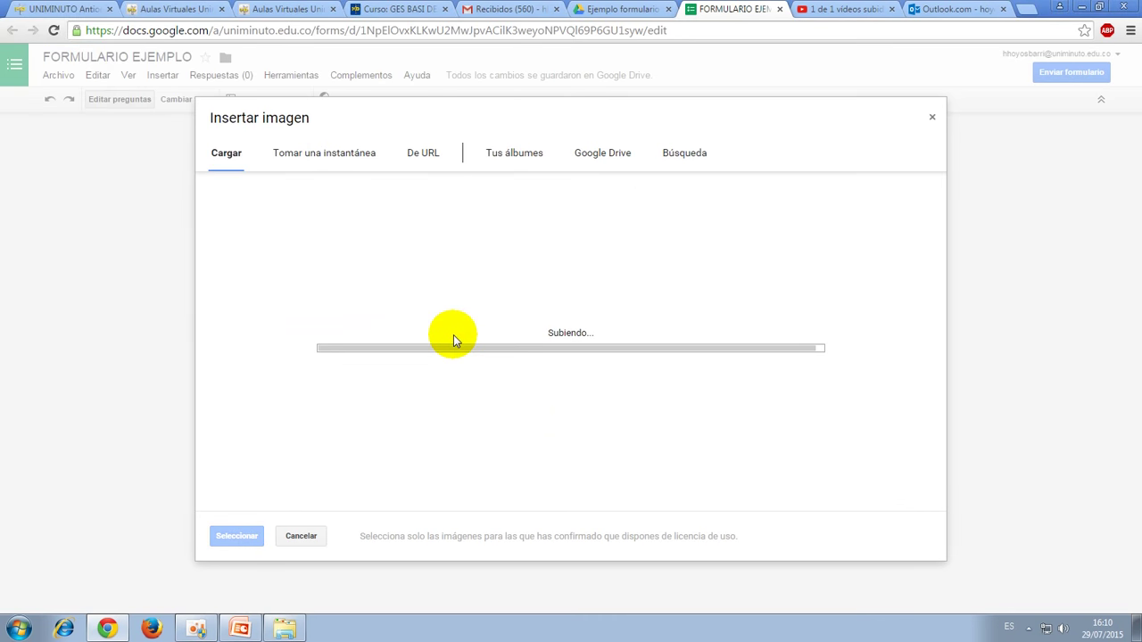
scroll(453, 335, down, 3)
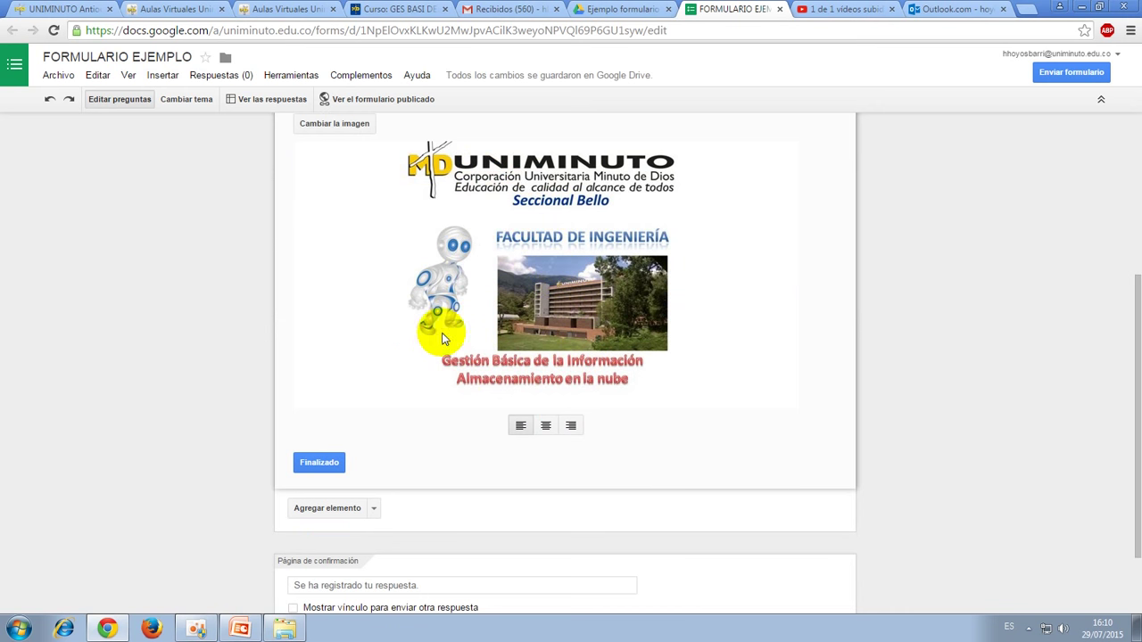
scroll(496, 178, up, 2)
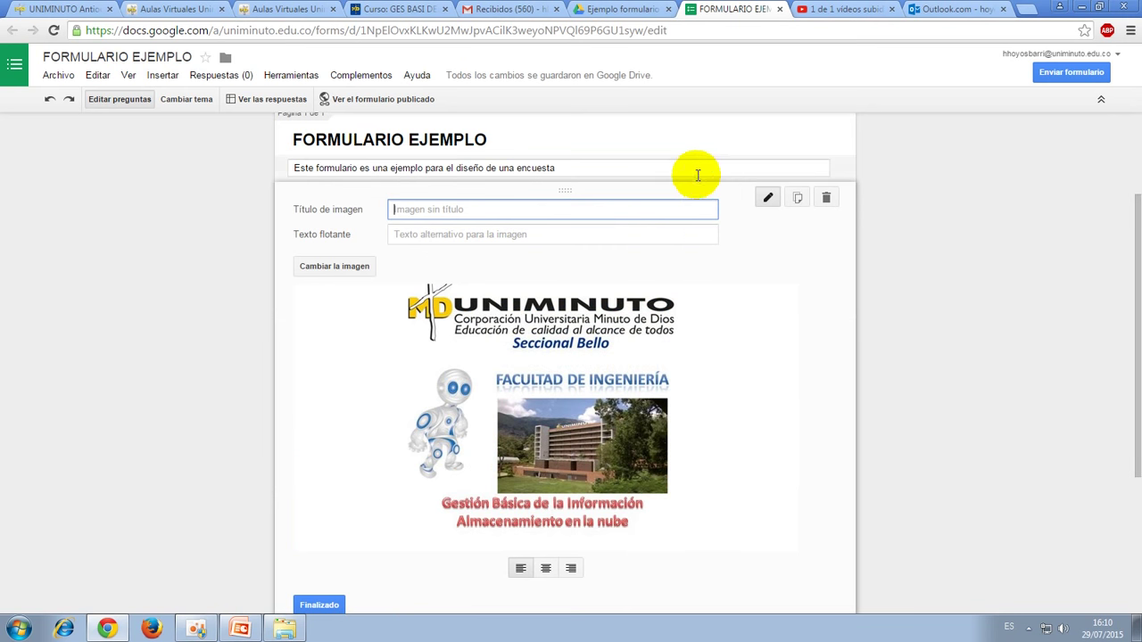
scroll(607, 210, down, 1)
scroll(598, 241, down, 2)
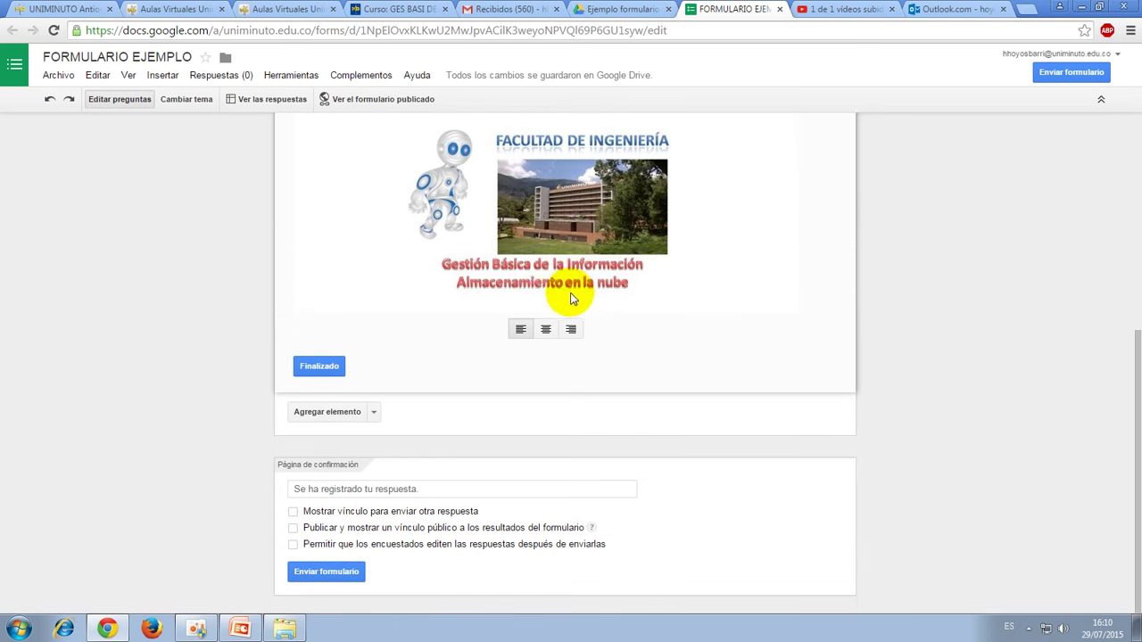
click(323, 368)
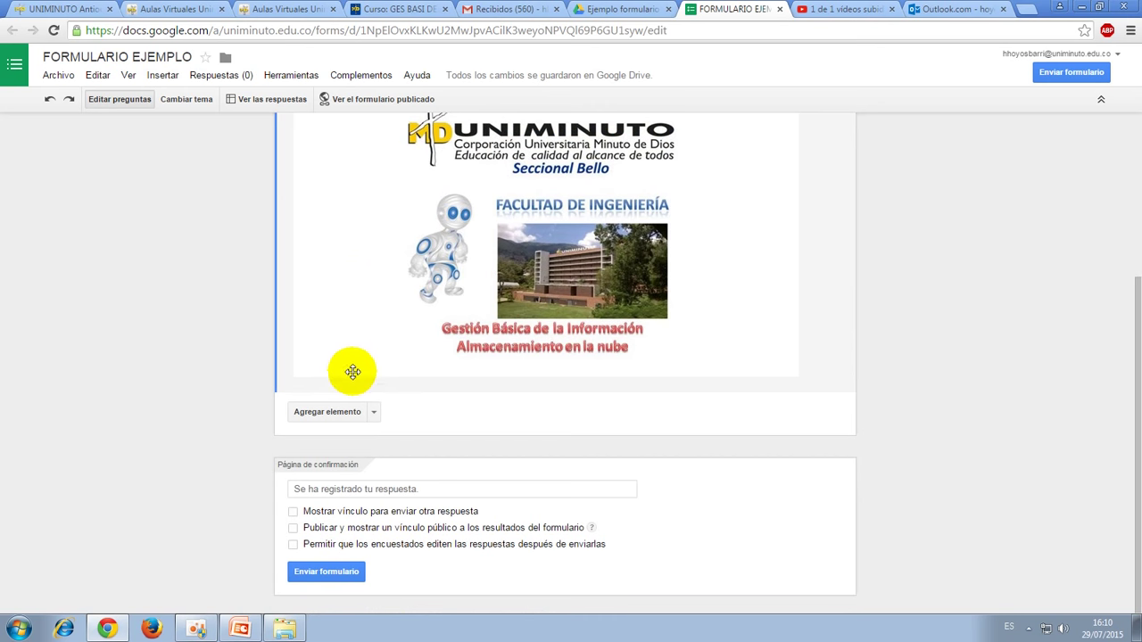
Add a multiple-choice question below the image, titled "Sabe usted qué es el almacenamiento en la nube?".
click(373, 414)
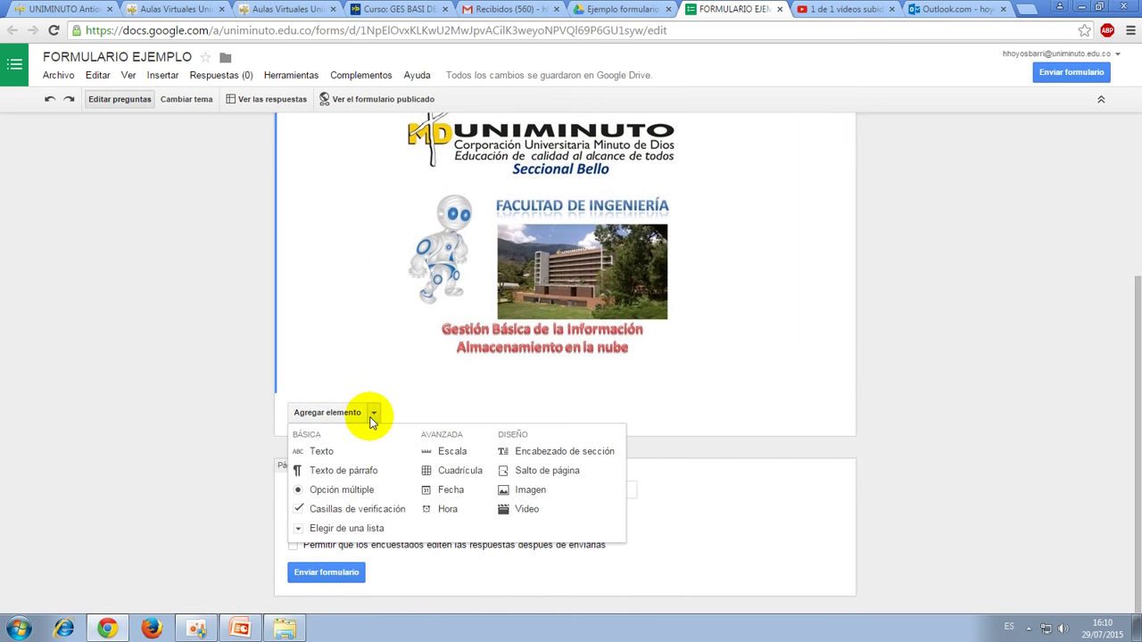
click(331, 495)
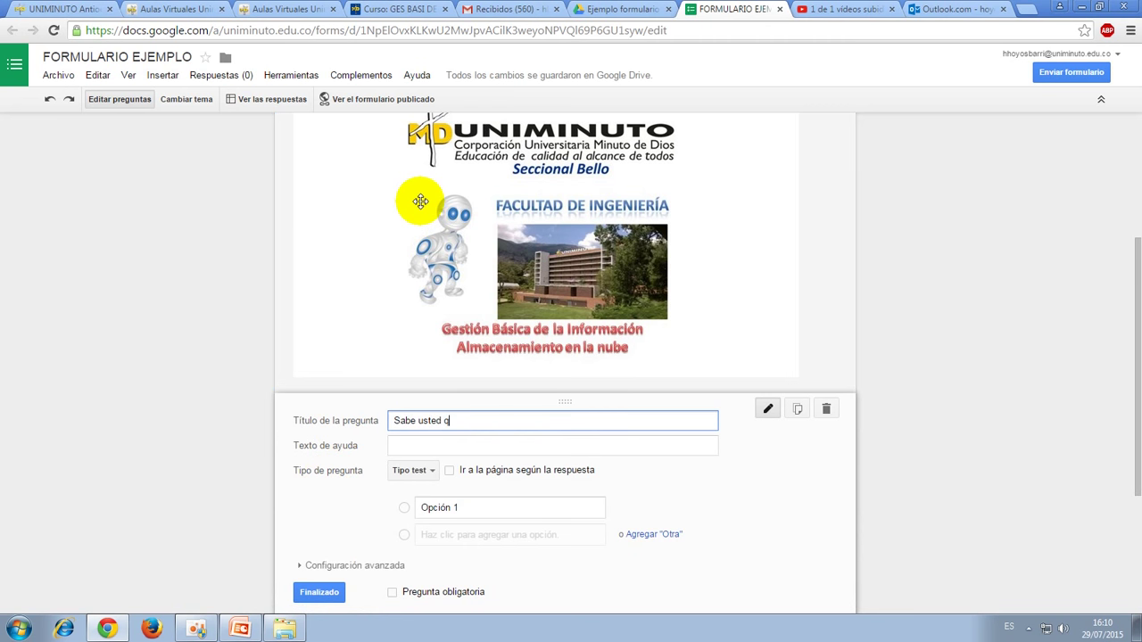
text(é es el almacenamiento en la nube?)
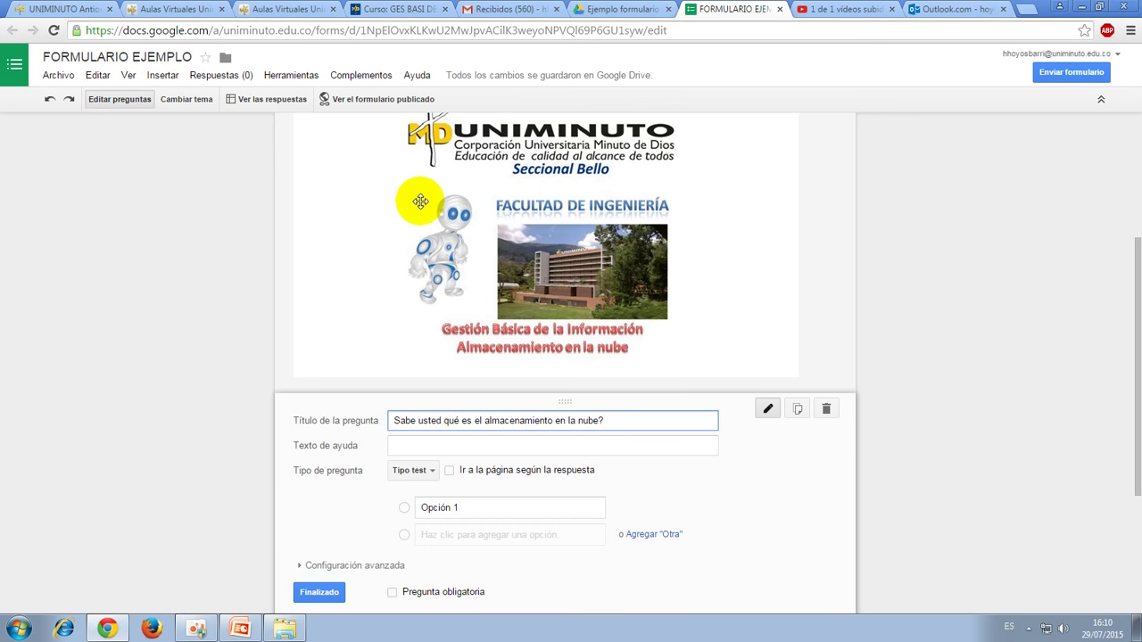
Give the cloud storage question the options "Si" and "No", make it required and finish editing it.
click(430, 446)
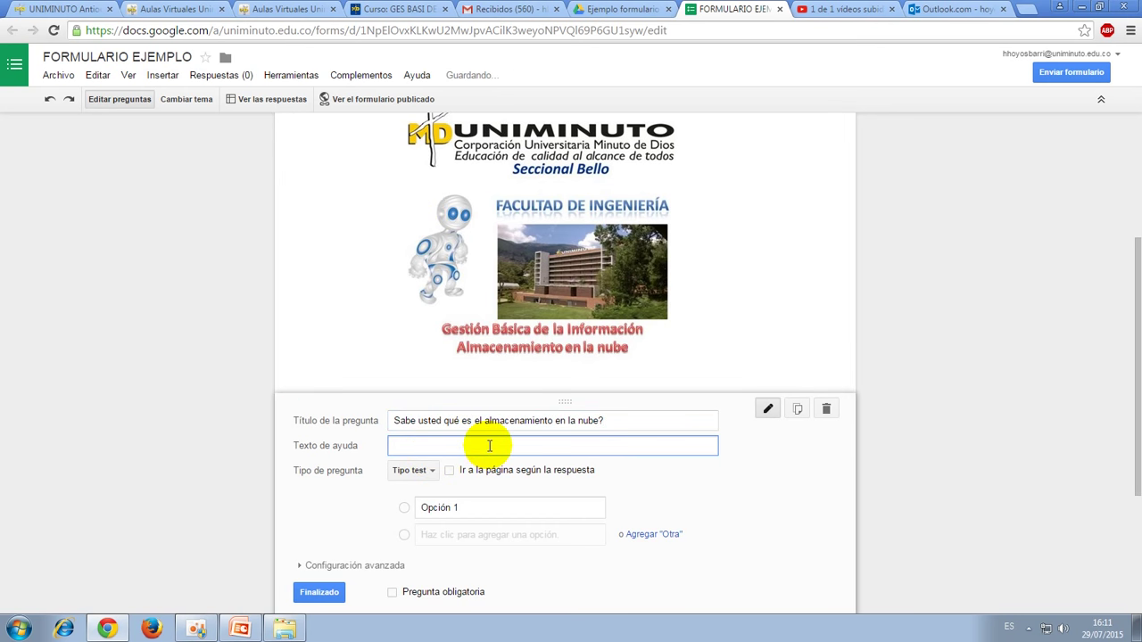
scroll(476, 433, down, 3)
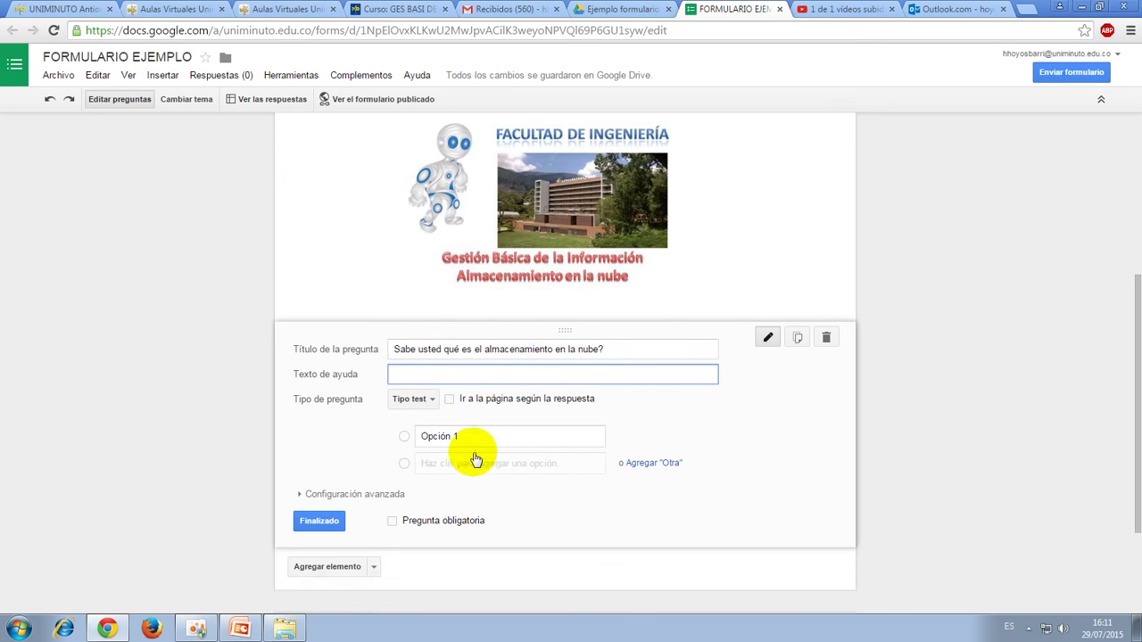
click(466, 364)
text(Si)
key(Return)
text(No)
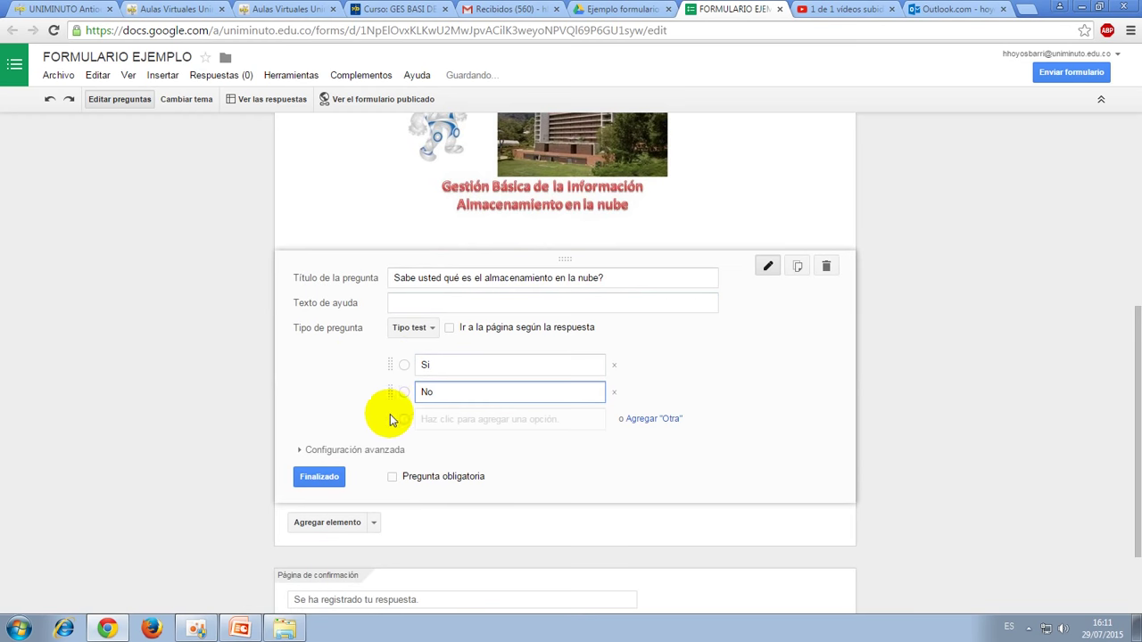
click(392, 480)
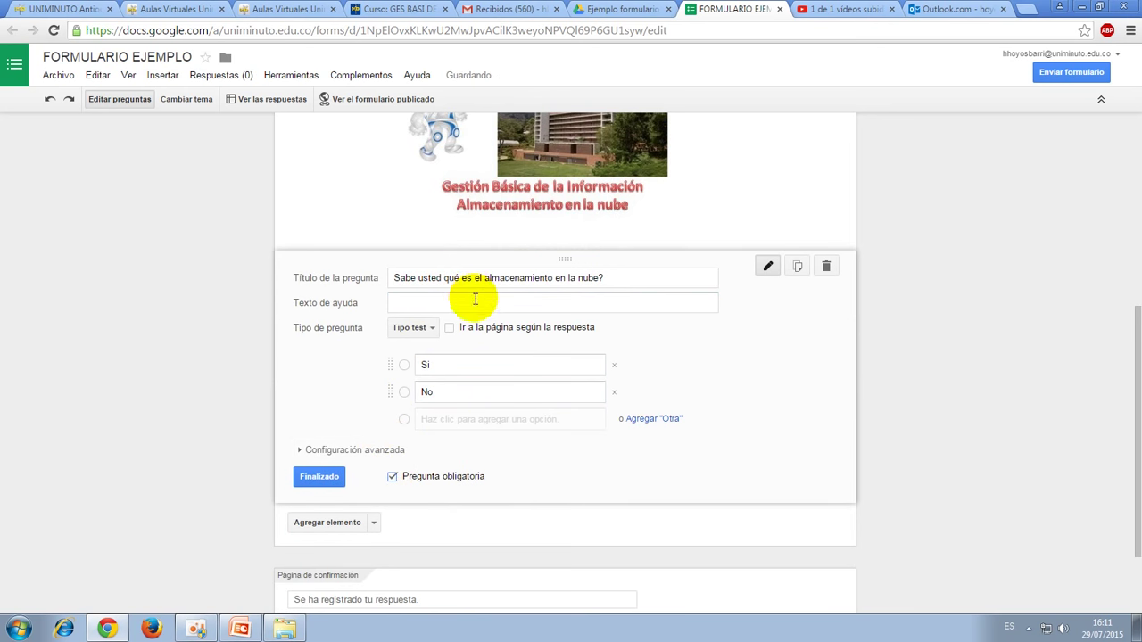
scroll(428, 357, down, 1)
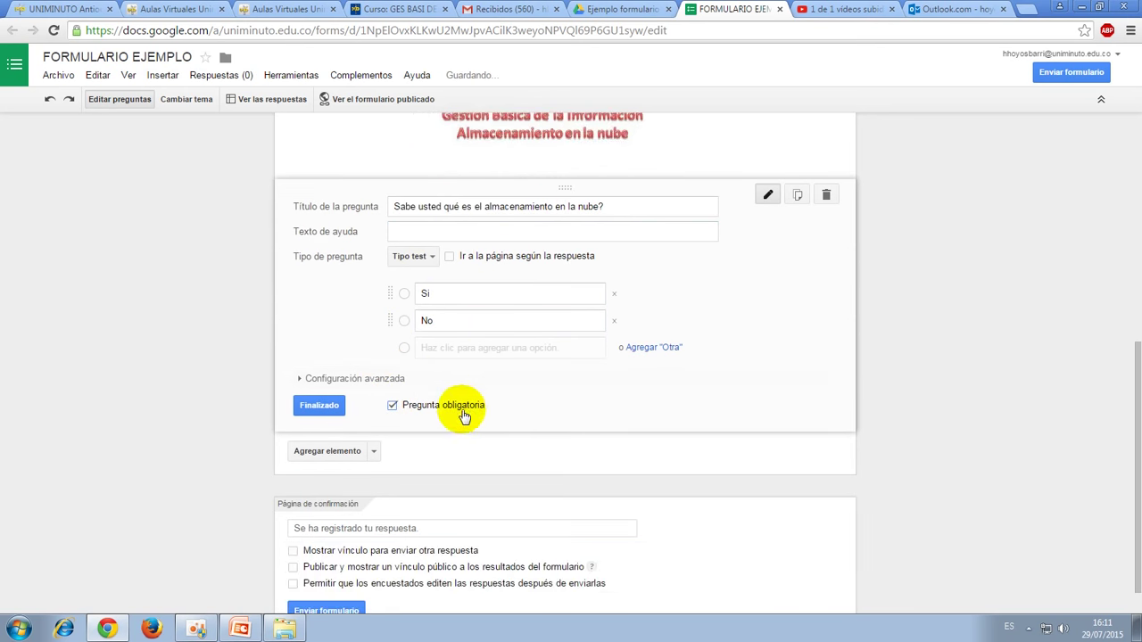
click(316, 409)
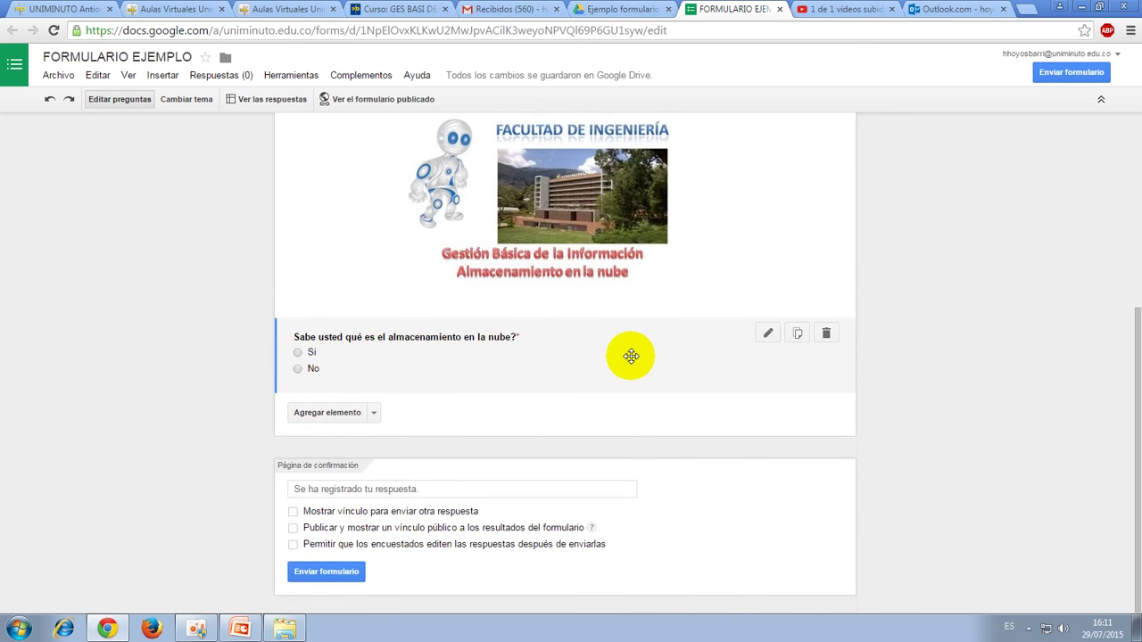
Duplicate the cloud storage question and title the copy "Sabe usted que es OneDrive?".
click(768, 334)
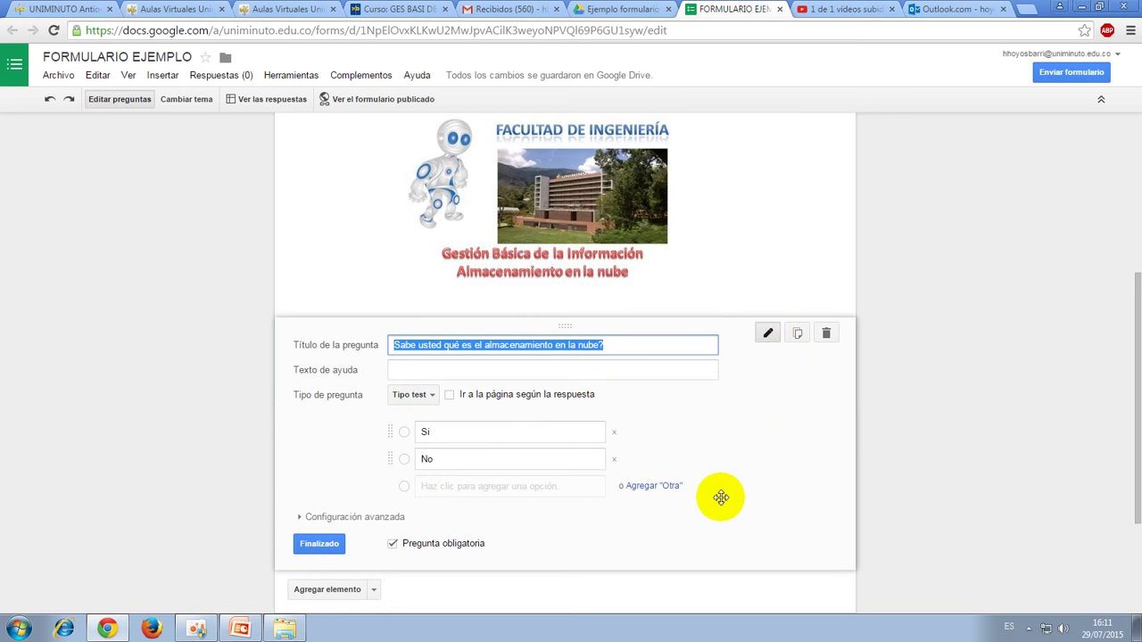
click(768, 334)
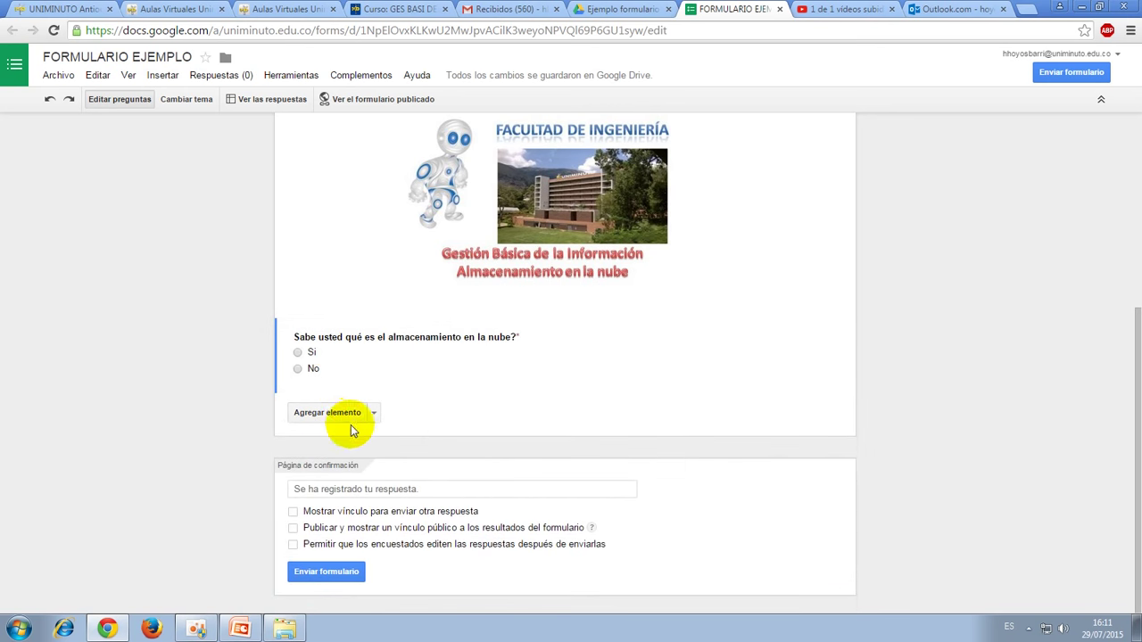
click(367, 344)
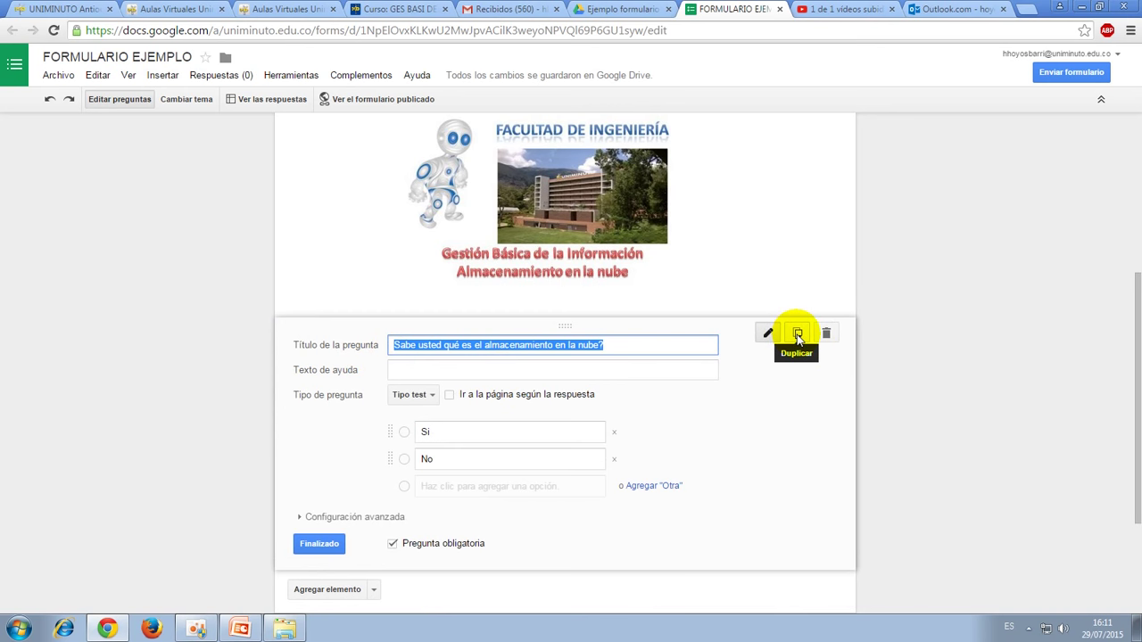
click(796, 334)
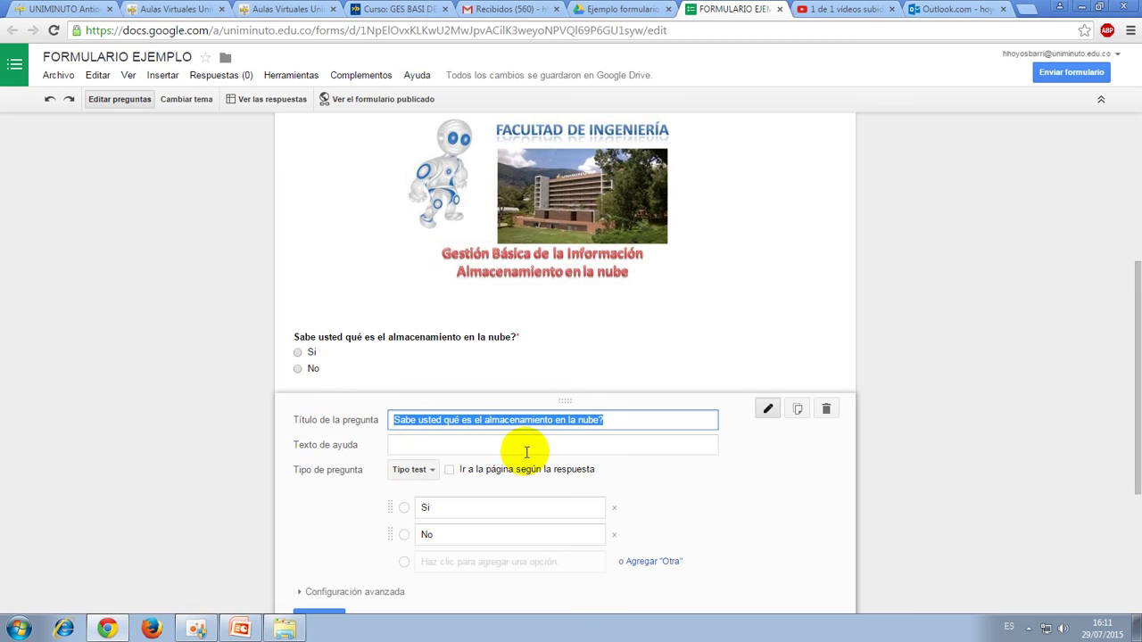
text(Co)
key(BackSpace)
key(BackSpace)
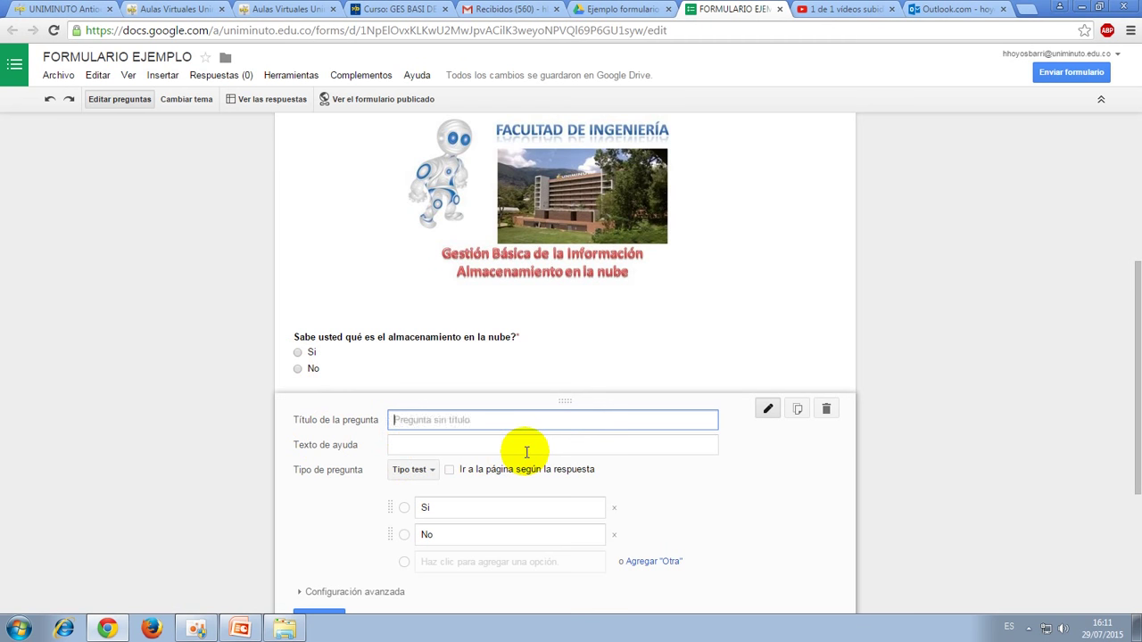
text(Sabe usted que es)
key(BackSpace)
key(BackSpace)
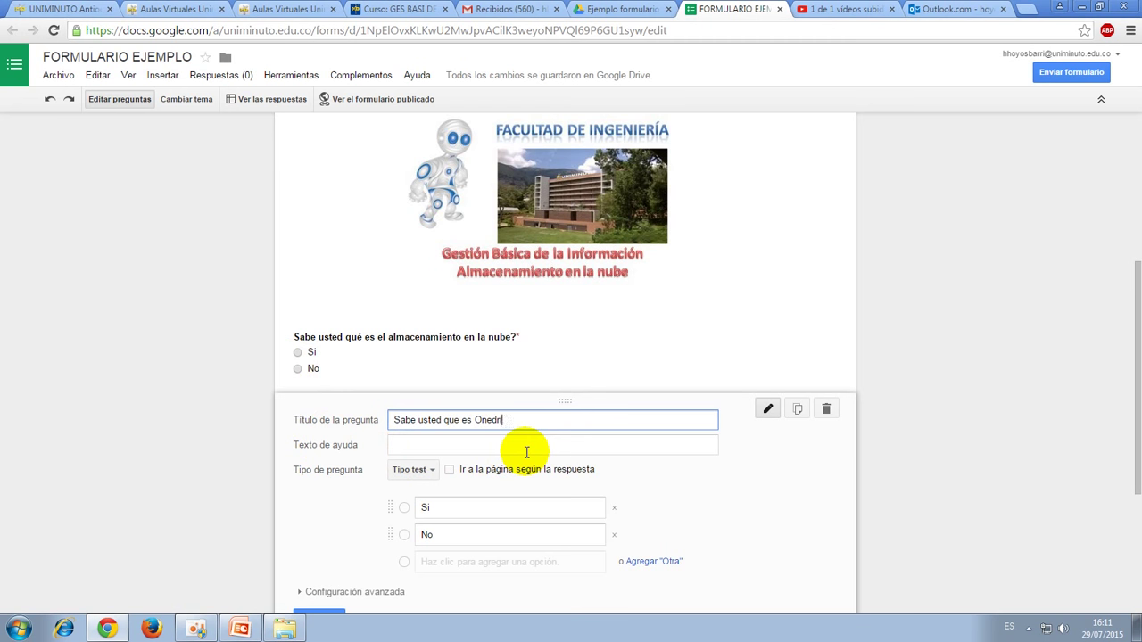
text(ve)
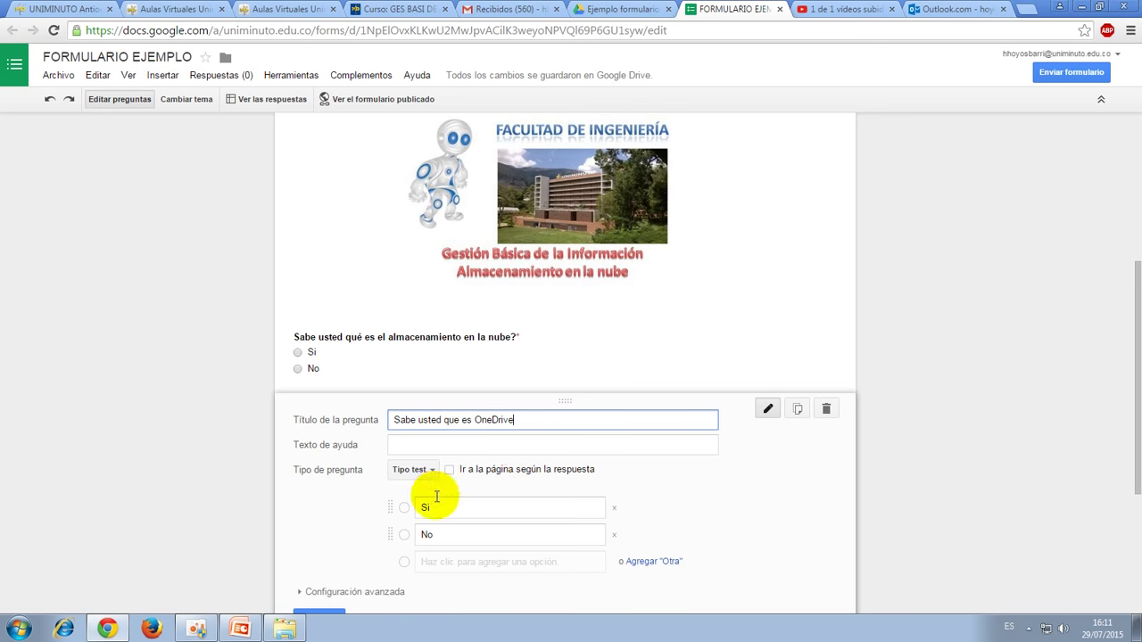
scroll(548, 484, down, 2)
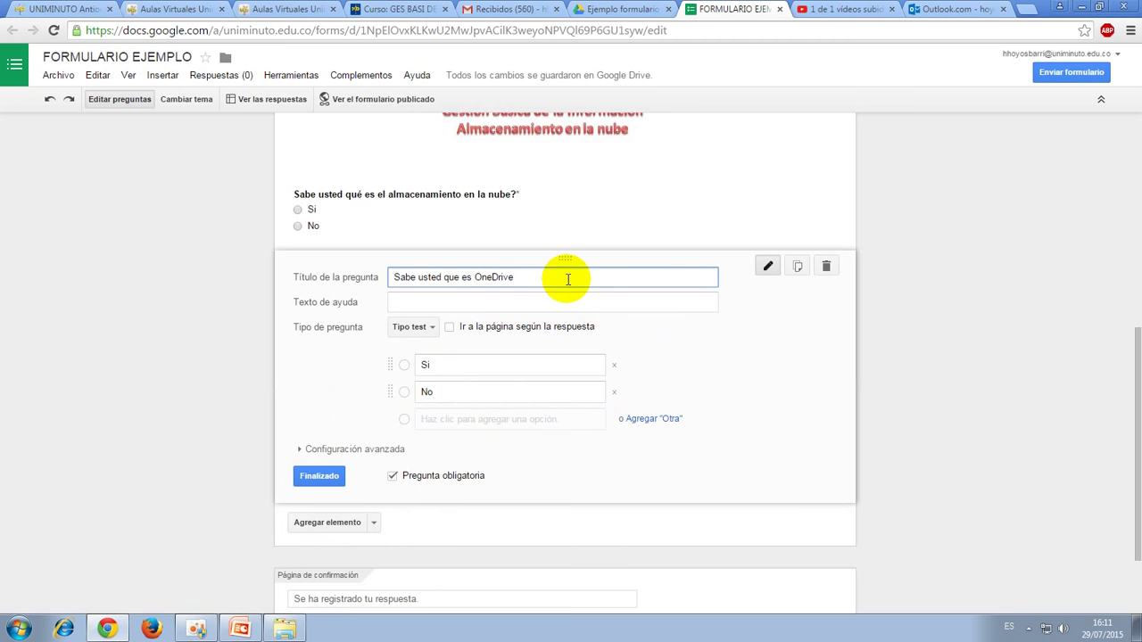
text(?)
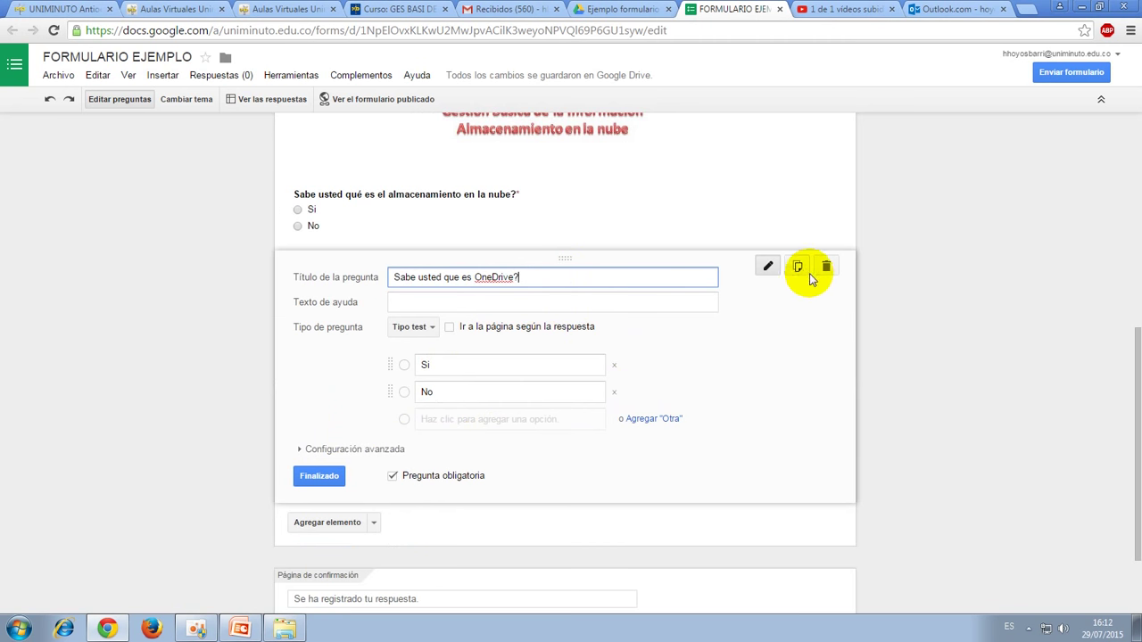
Duplicate the OneDrive question and change the copy's title to "Sabe usted que es GoogleDrive?".
click(798, 267)
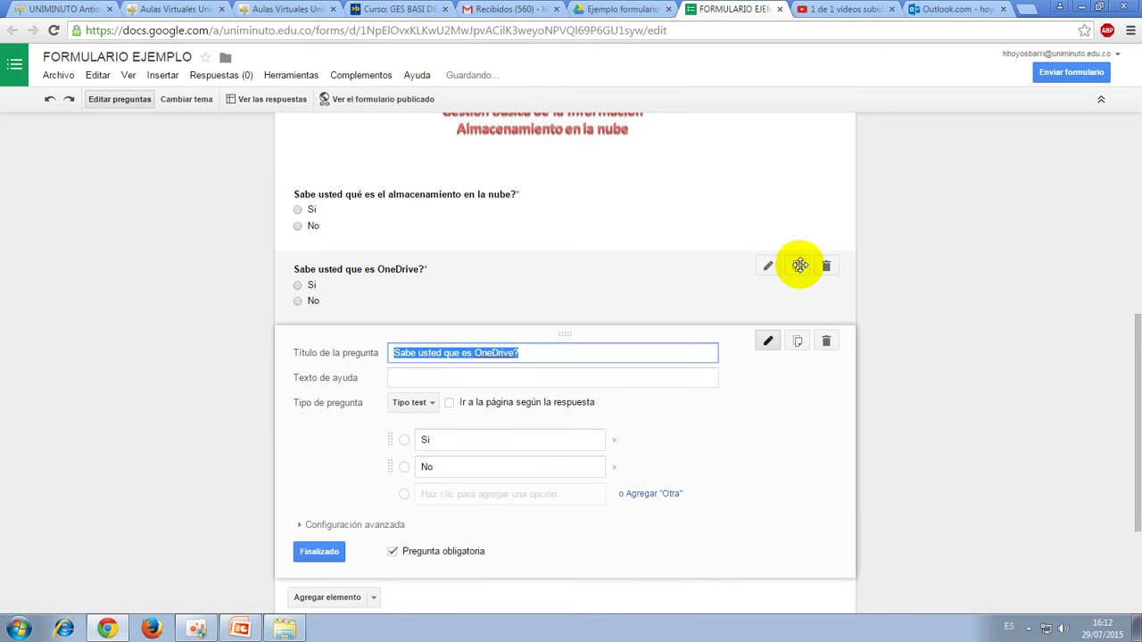
key(End)
key(ctrl+shift+Left)
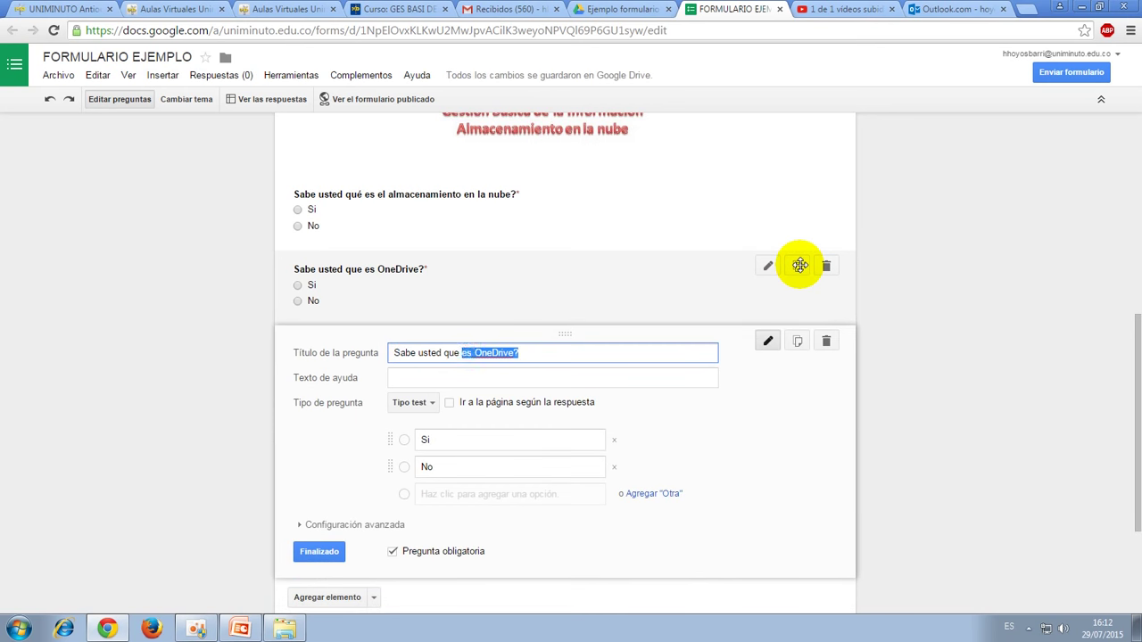
text(GoogleDrive)
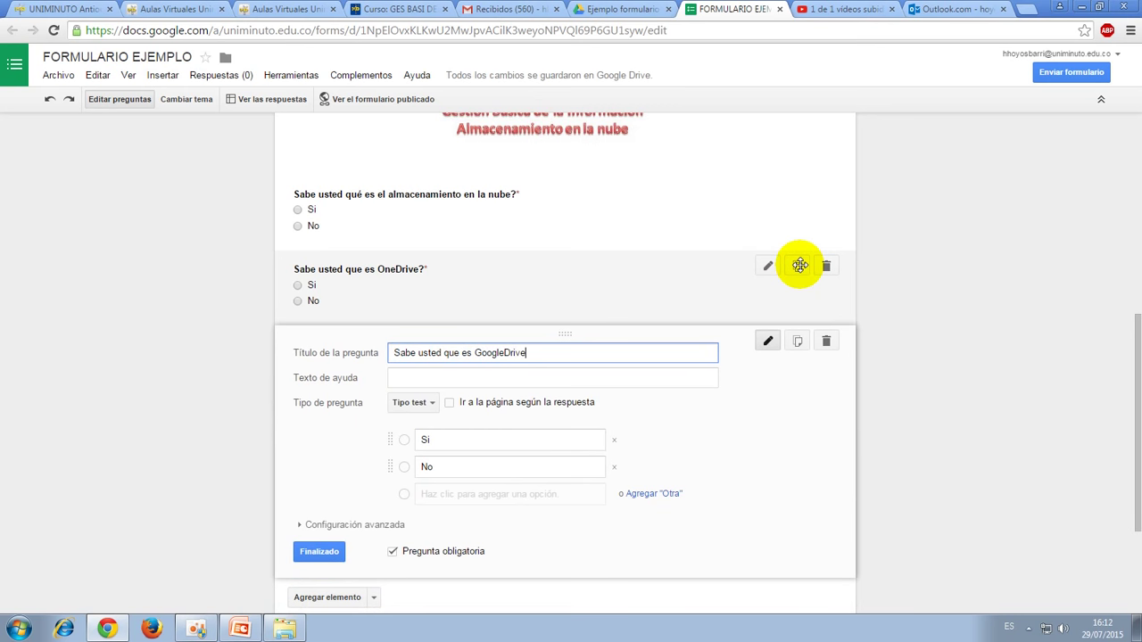
text(?)
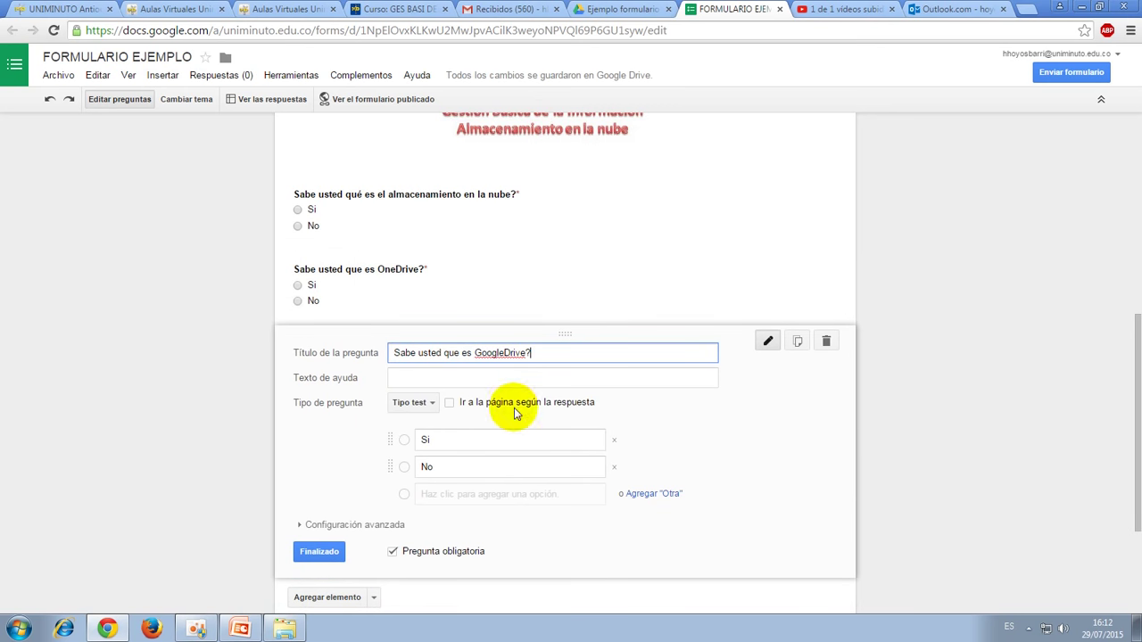
Duplicate the GoogleDrive question, title the copy "Conoce el almacenamiento en la nube de Copy?" and finish editing it.
click(797, 342)
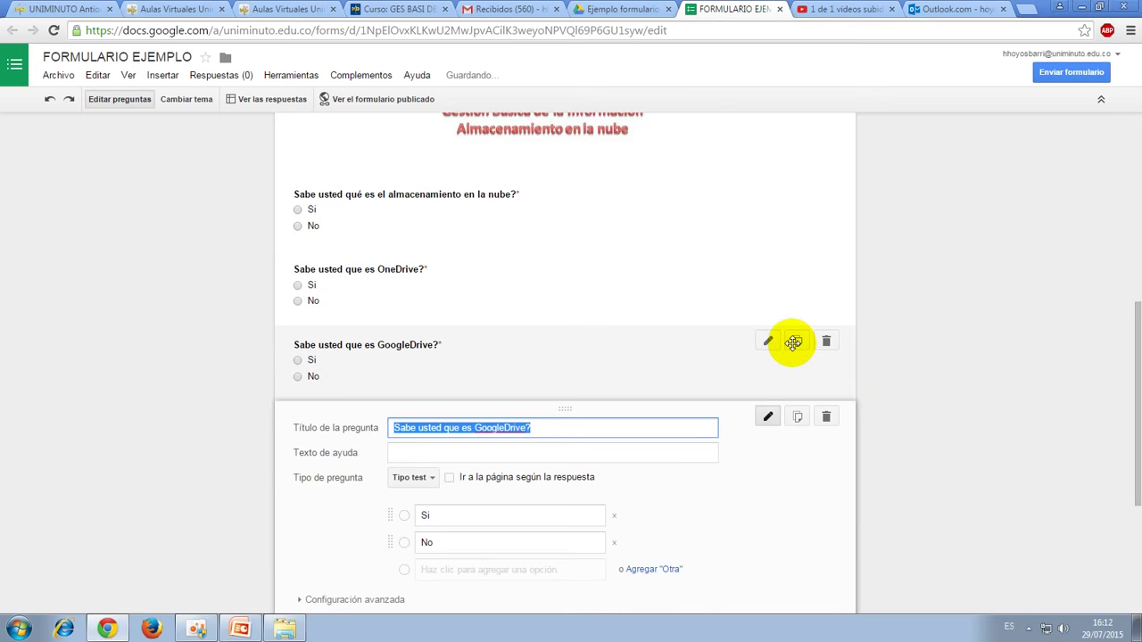
text(Conoce el )
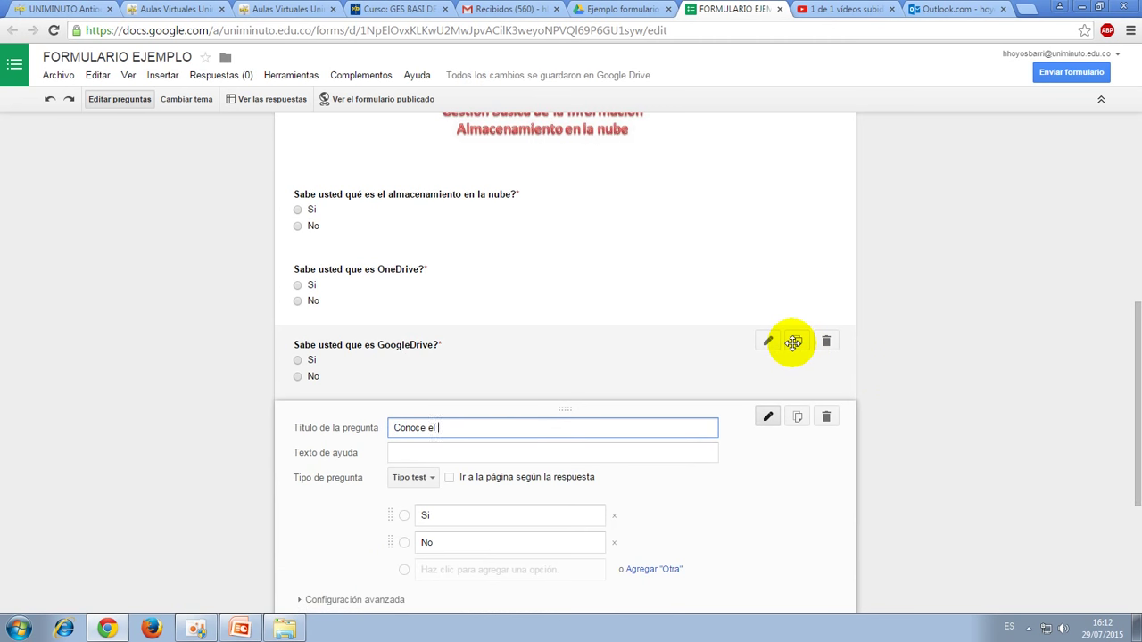
text(almacen)
key(BackSpace)
key(BackSpace)
key(BackSpace)
key(BackSpace)
key(BackSpace)
text(macenamiento en la nube)
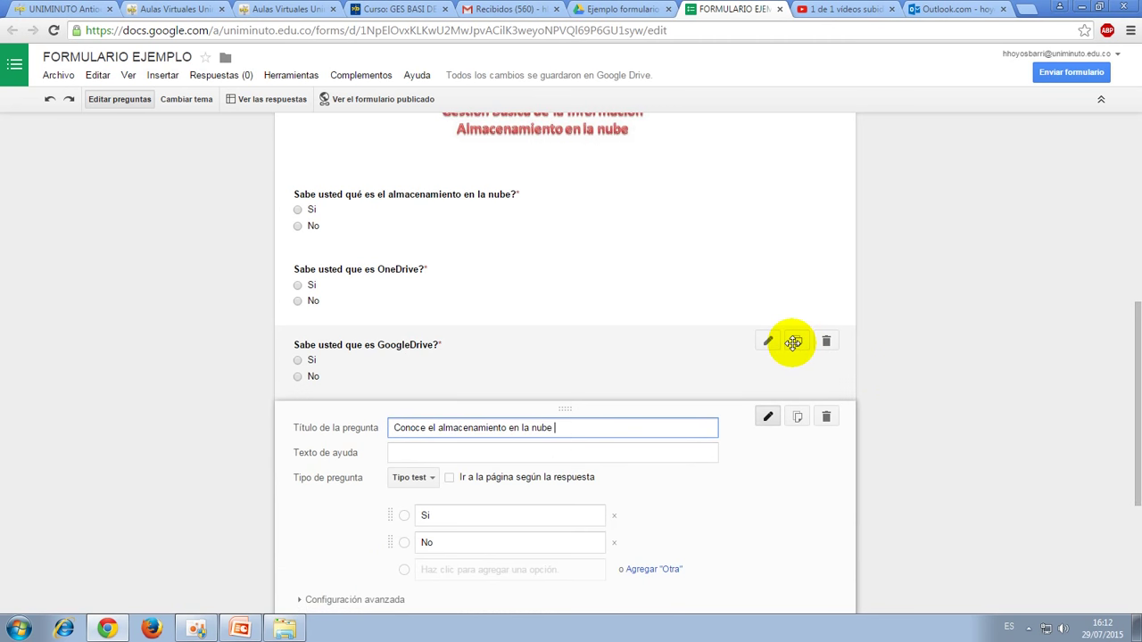
text( de Copy?)
scroll(798, 510, down, 2)
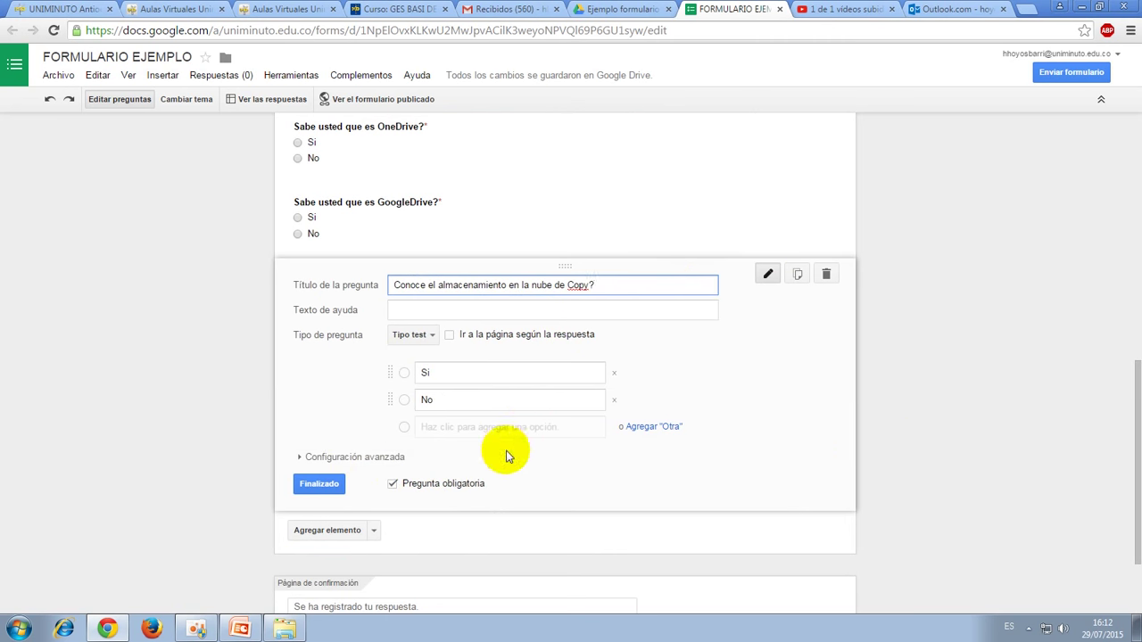
click(314, 484)
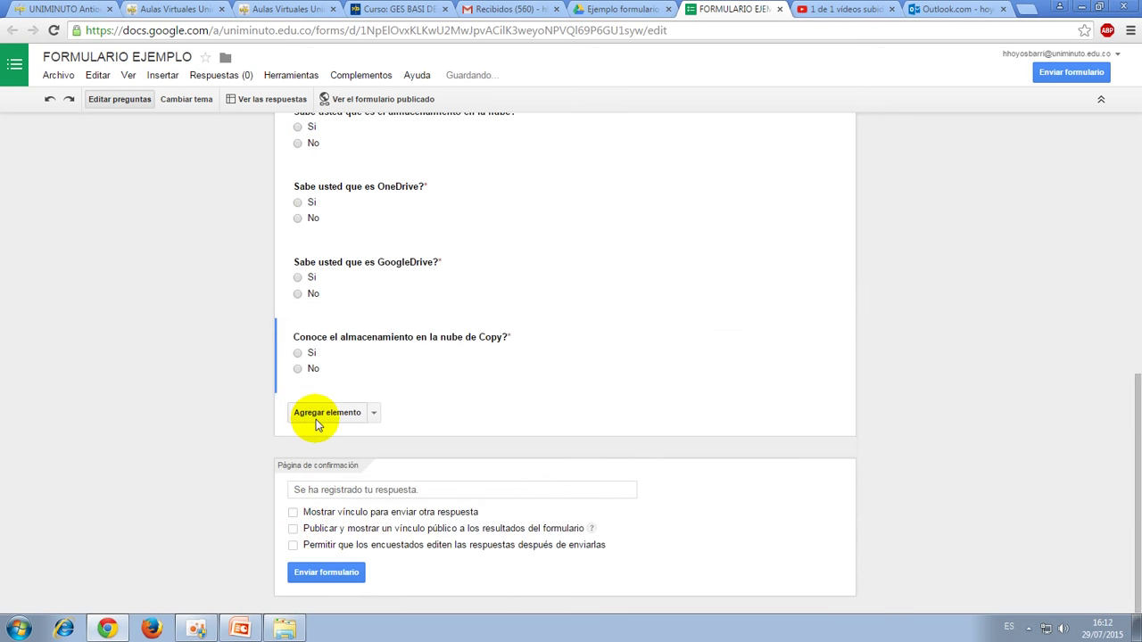
Add a required short-text question titled "Escriba su nombre completo" below the Copy question and finish editing it.
click(375, 416)
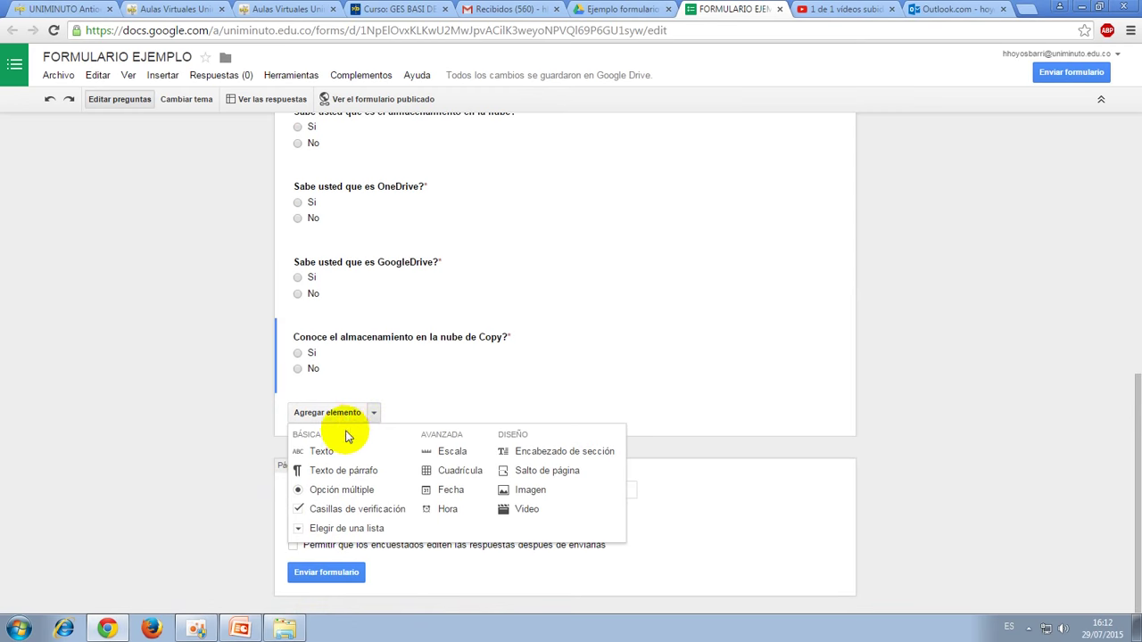
click(323, 452)
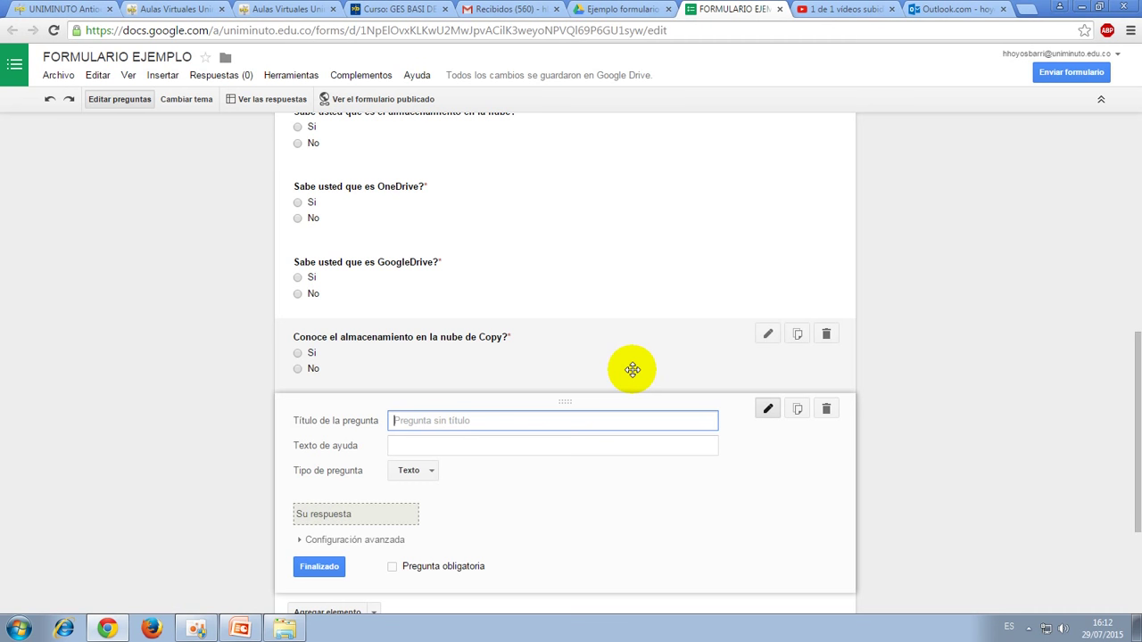
text(Escriba su nombre completo)
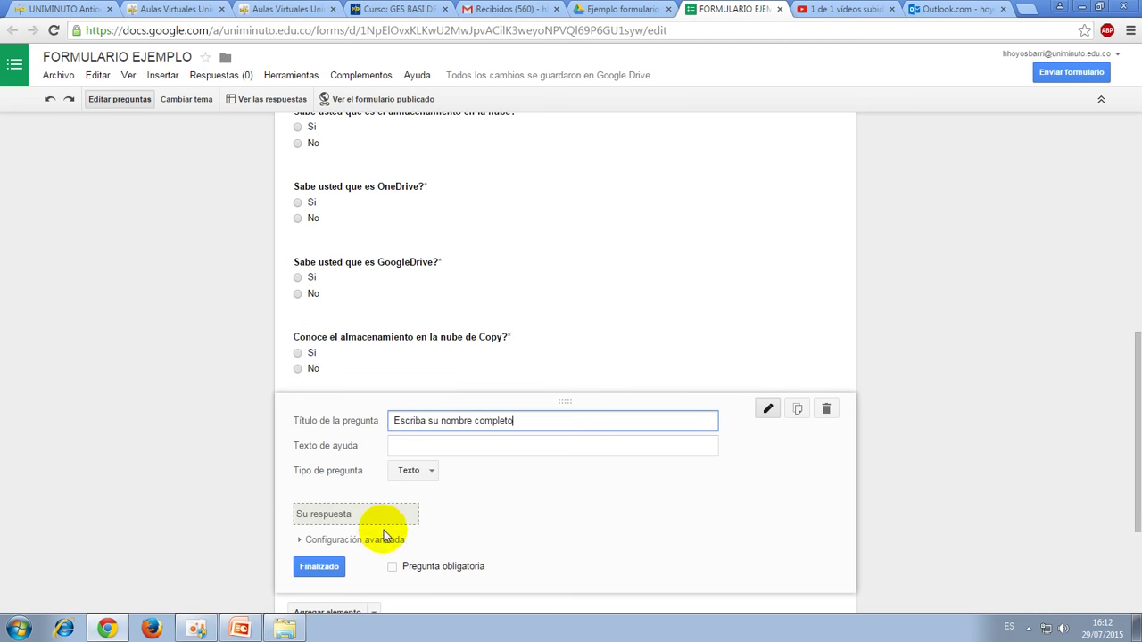
click(395, 569)
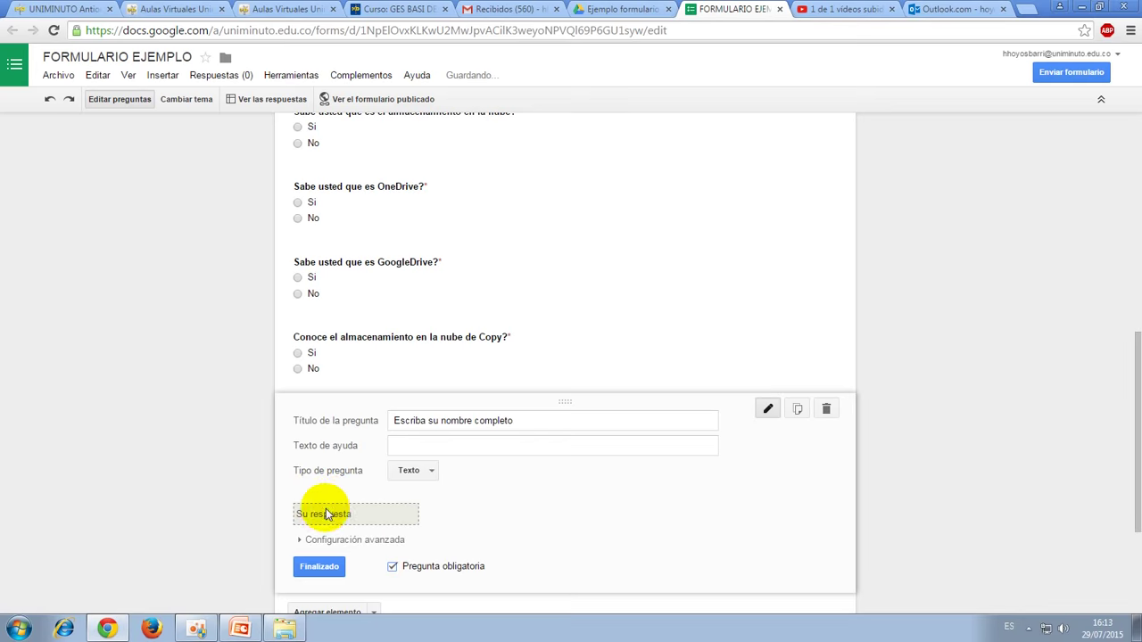
scroll(485, 491, down, 3)
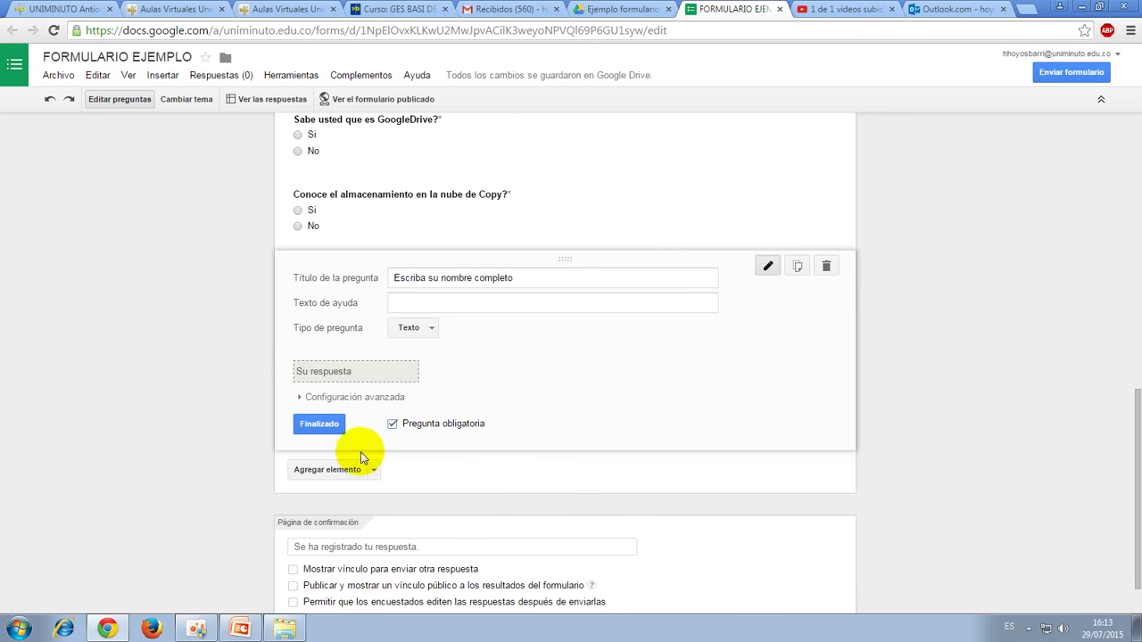
click(337, 429)
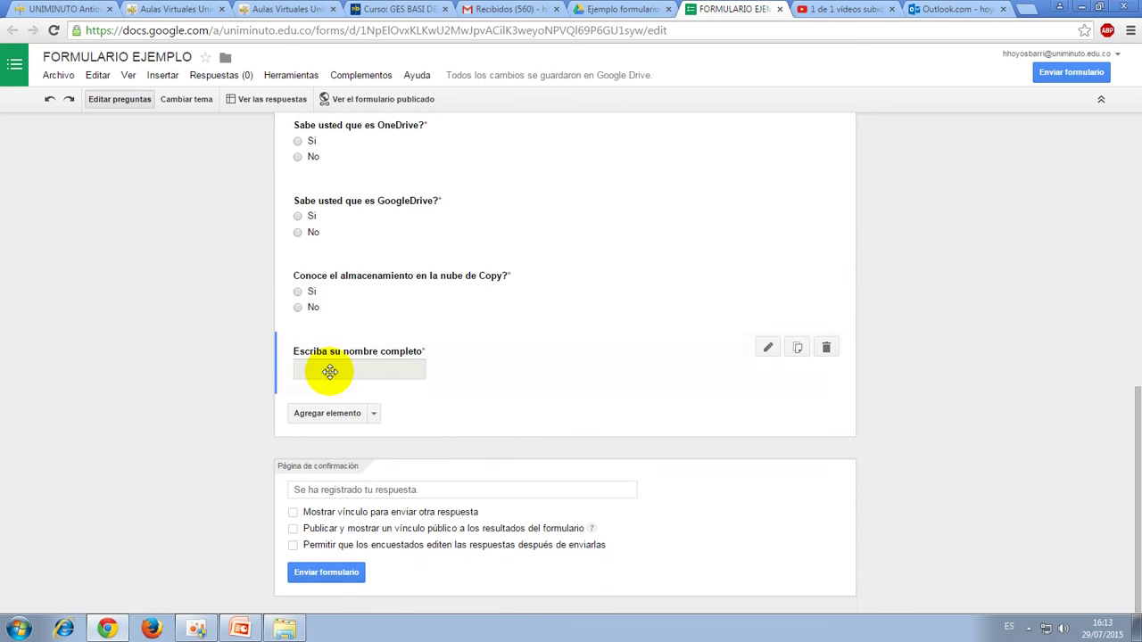
scroll(418, 232, up, 1)
scroll(419, 225, down, 1)
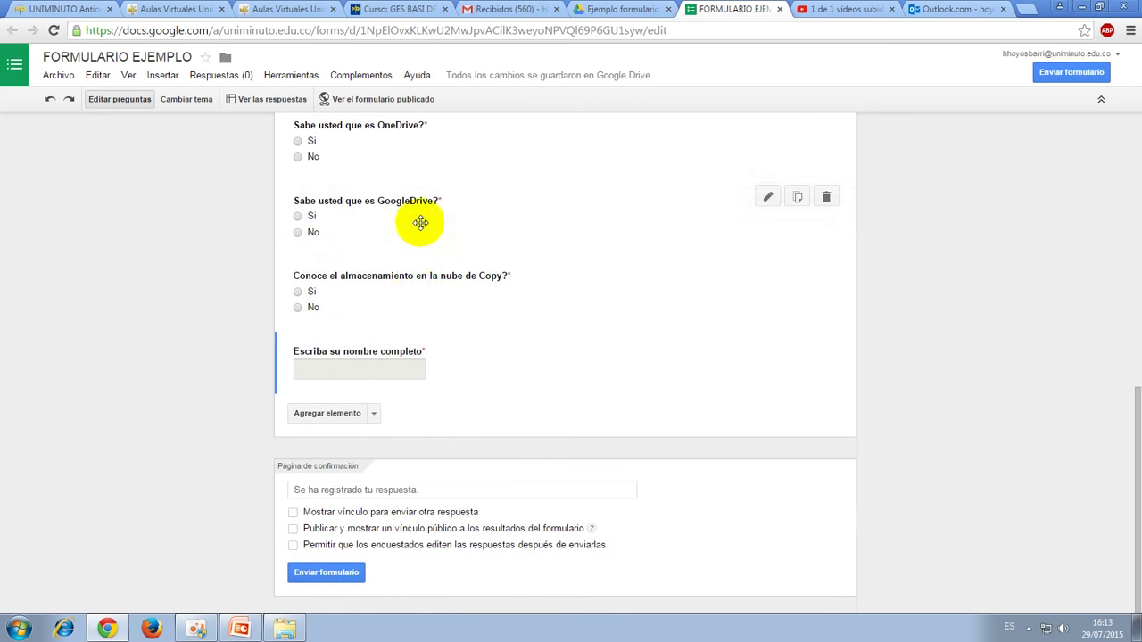
Add a short-text question titled "Escriba su ID" below the full-name question and make it required.
click(374, 413)
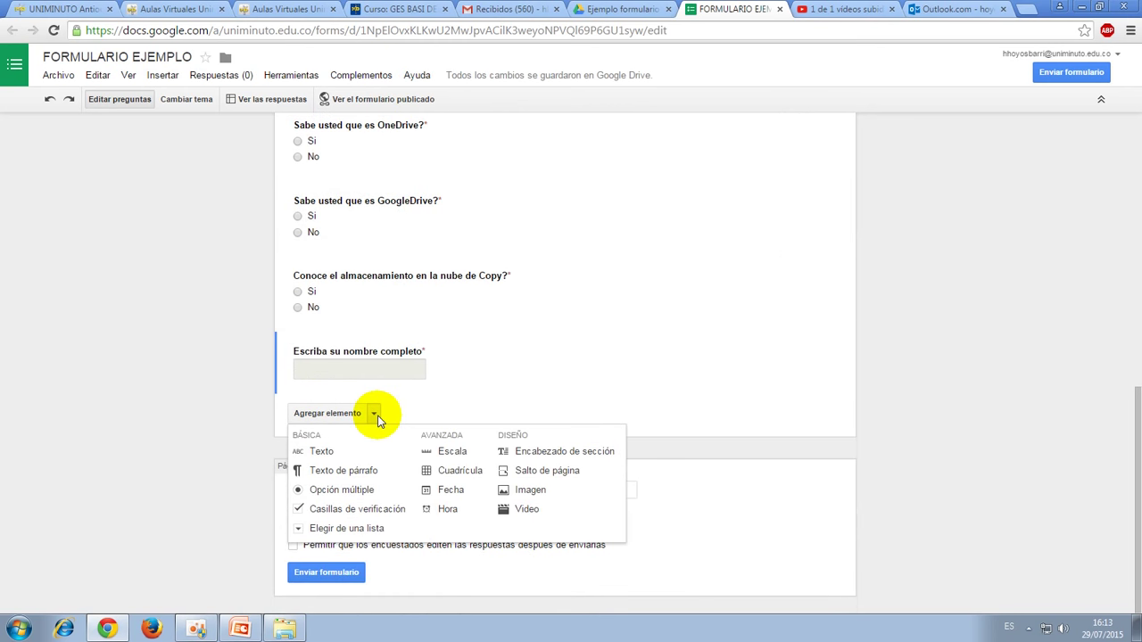
click(323, 452)
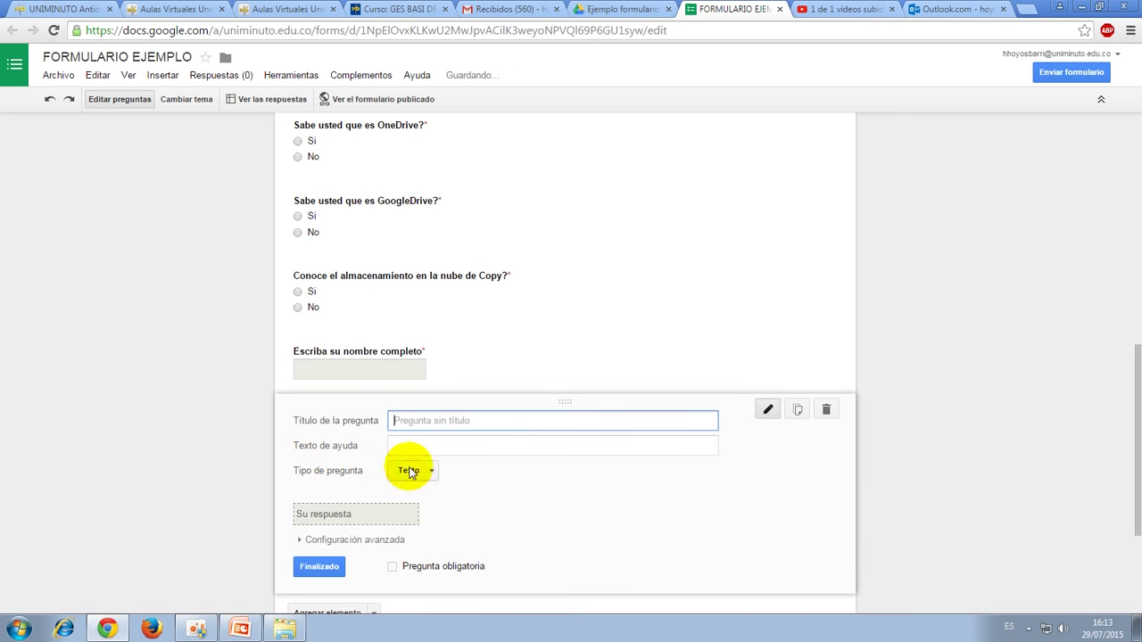
text(Escriba su ID)
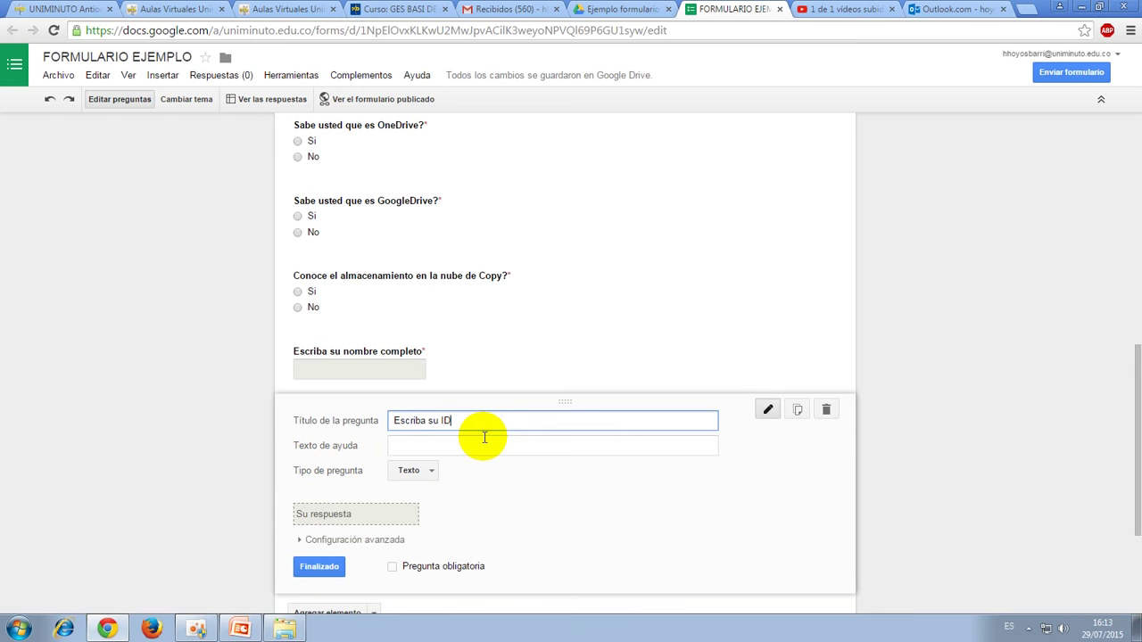
click(394, 568)
scroll(523, 509, down, 3)
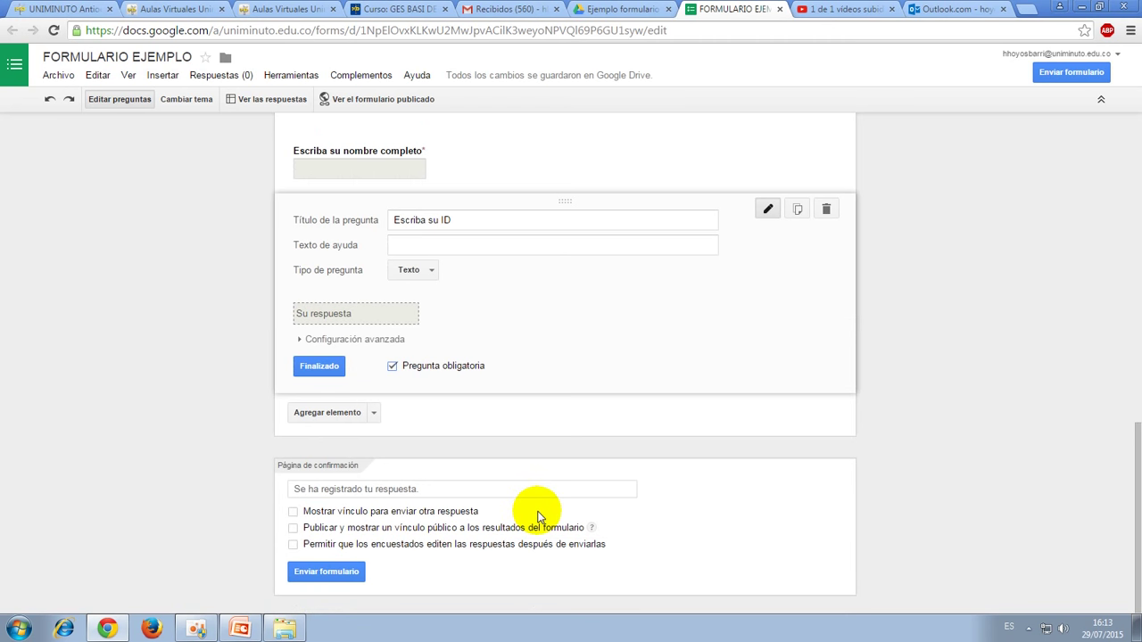
Finish editing the ID question and add a choose-from-list question titled "Seleccione su género" below it.
click(303, 366)
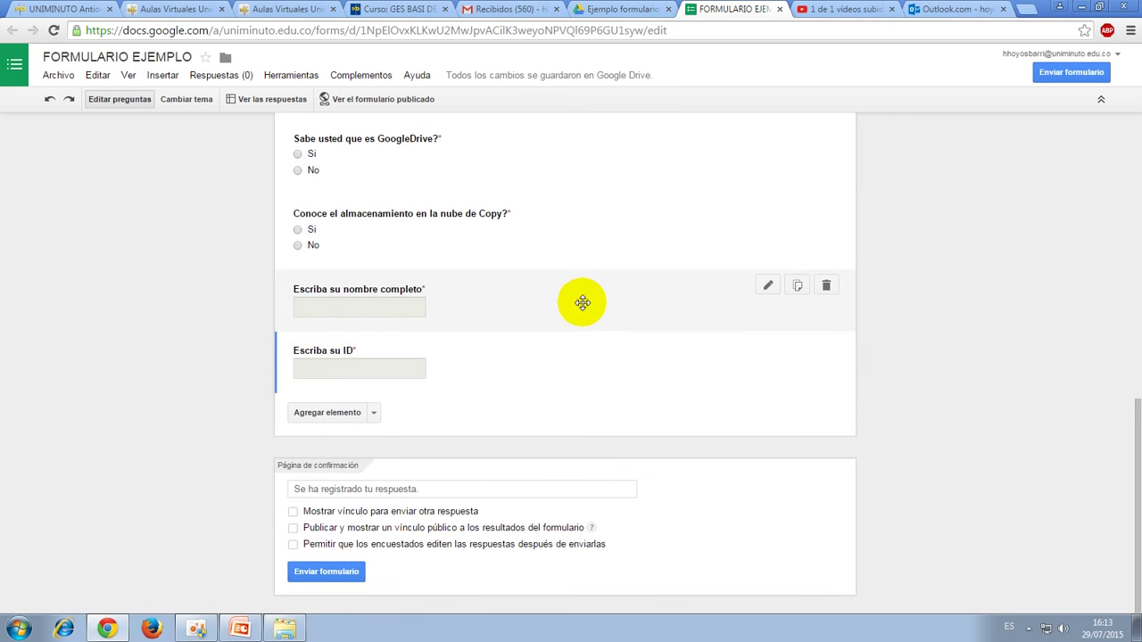
click(373, 413)
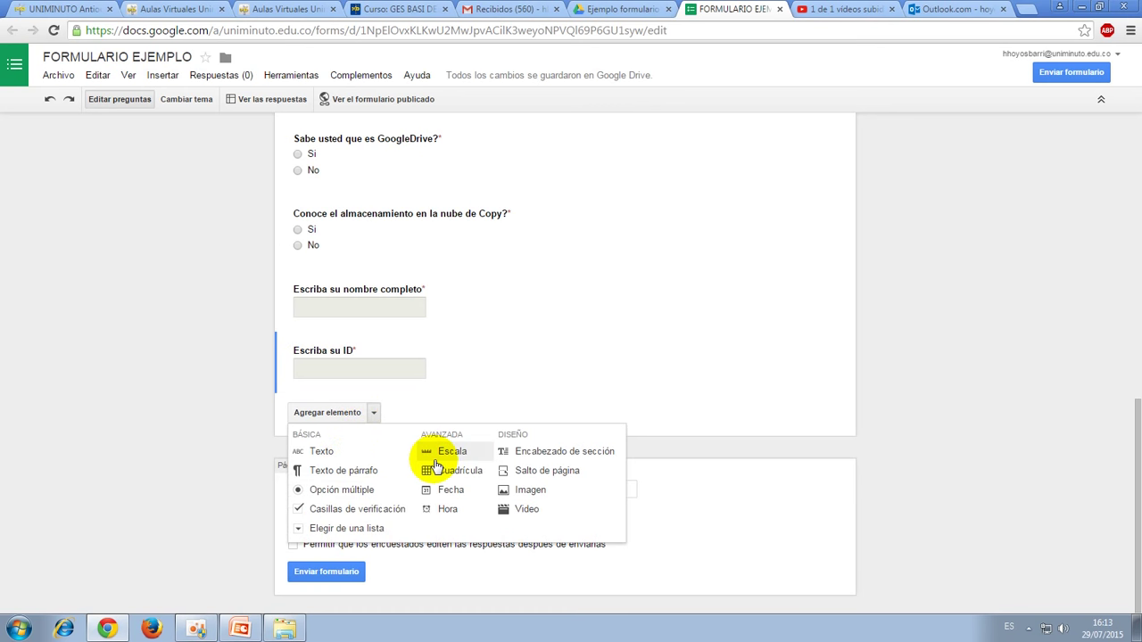
click(364, 528)
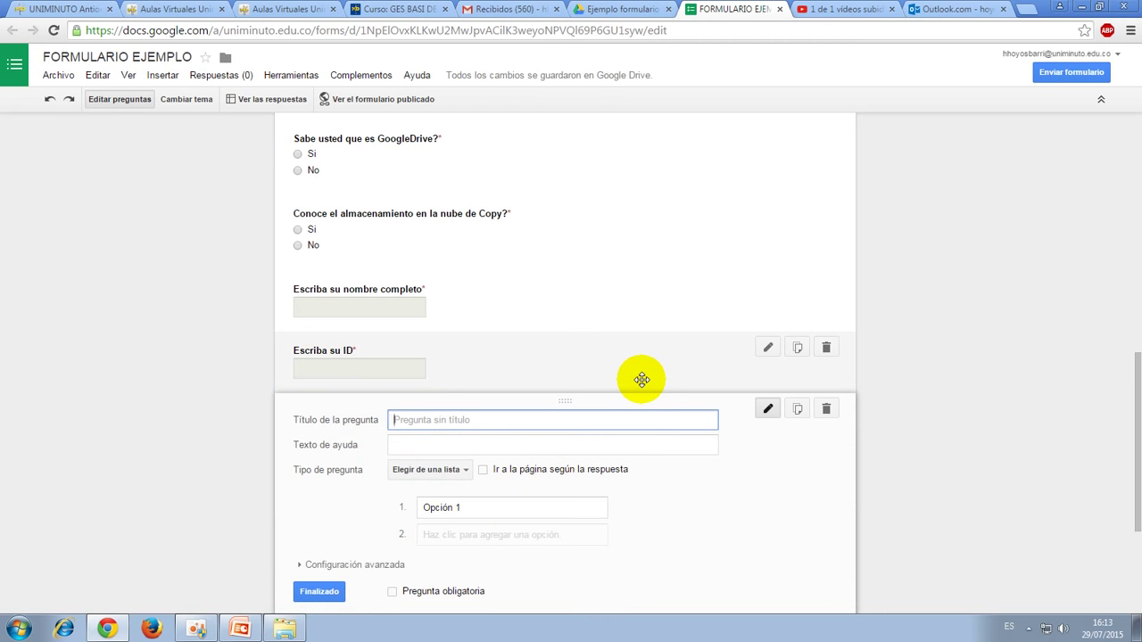
text(Seleccione su género)
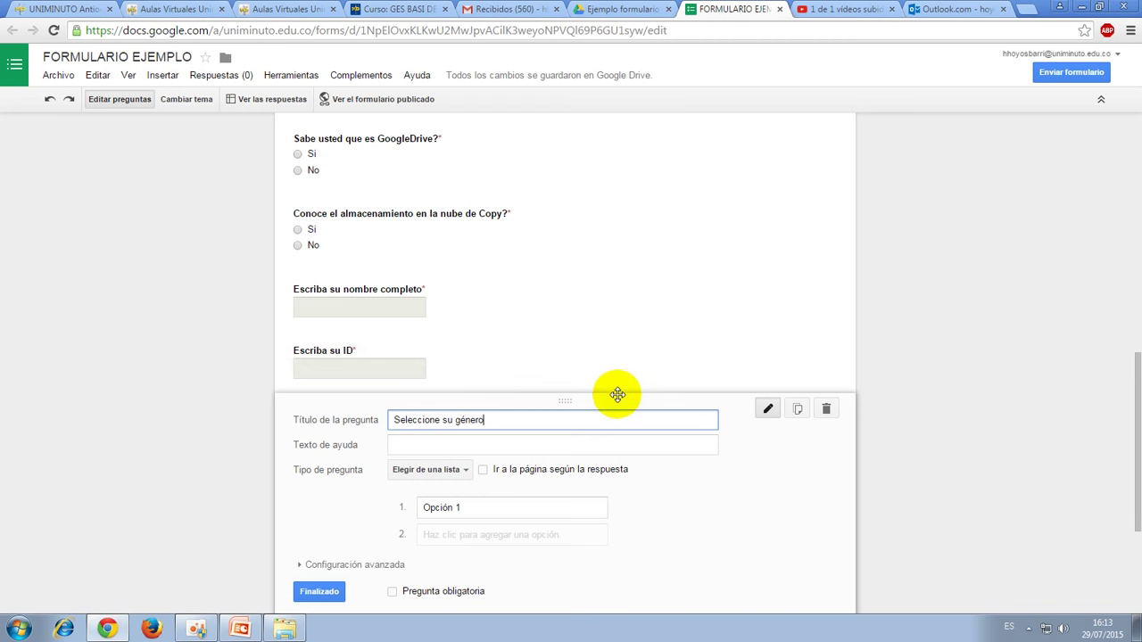
Give the gender question the options "Masculino" and "Femenino", make it required and finish editing it.
click(477, 507)
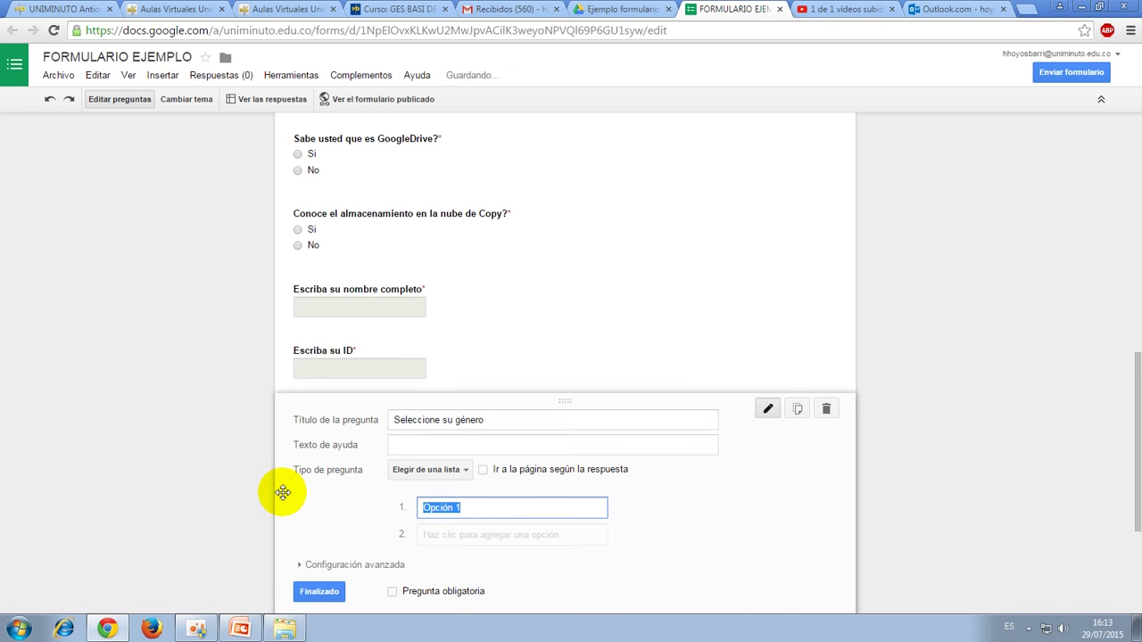
text(Mascul)
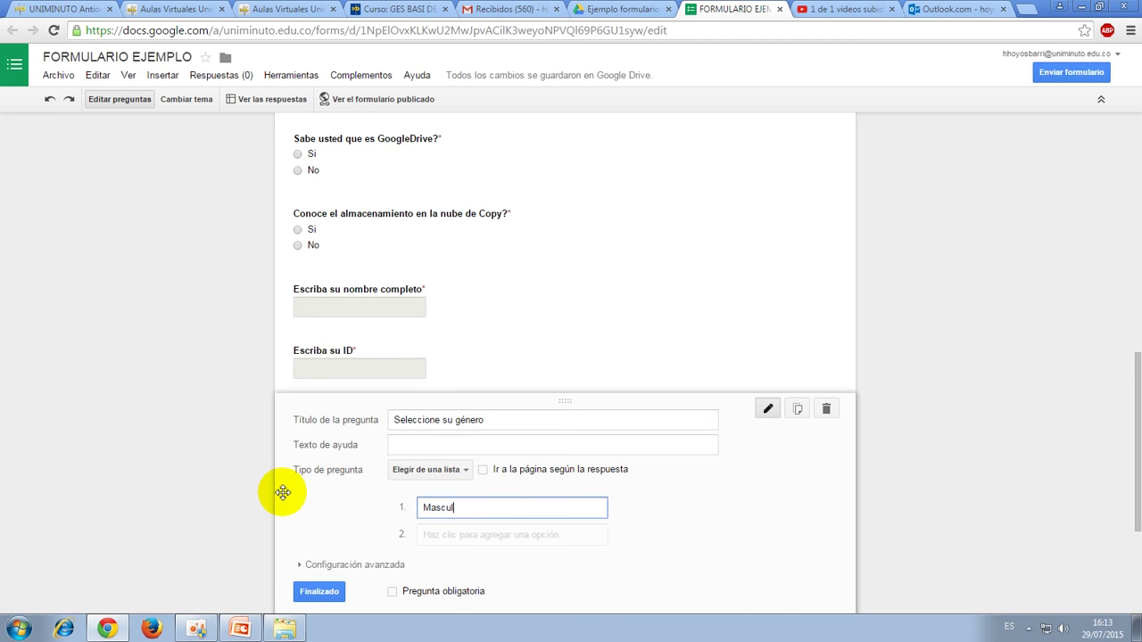
text(ino)
key(Return)
text(Fem)
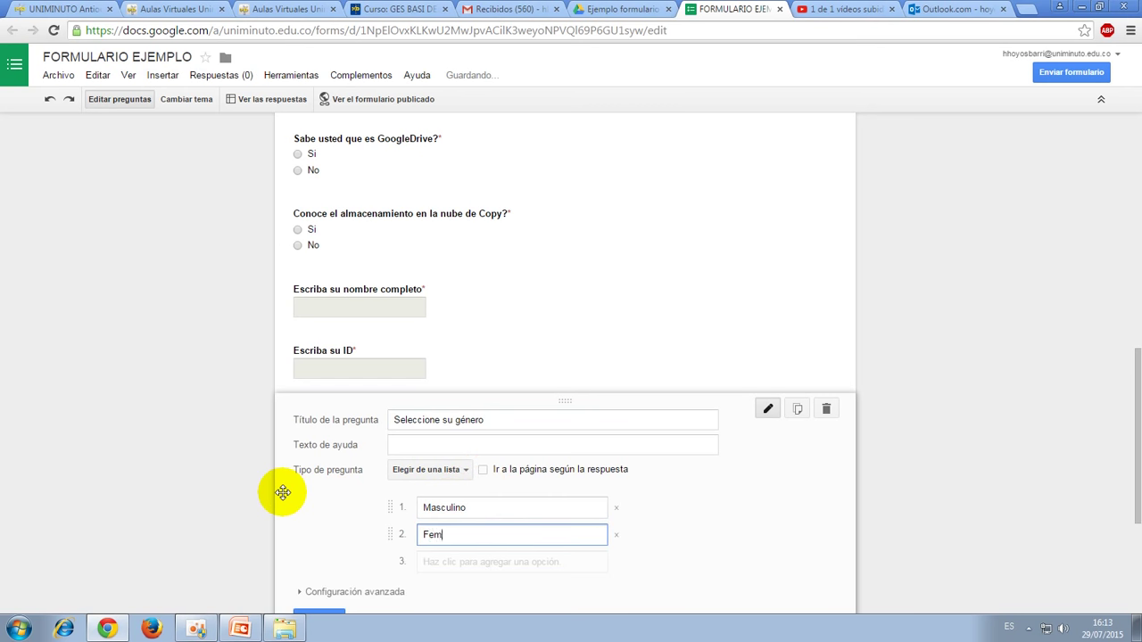
text(enino)
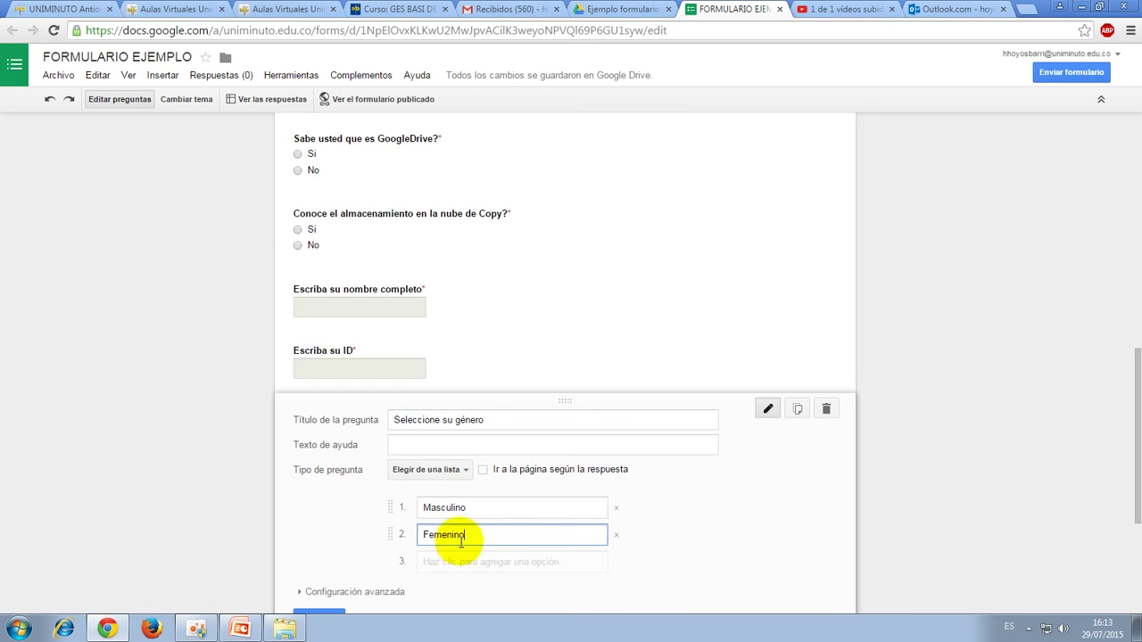
scroll(455, 548, down, 2)
click(392, 478)
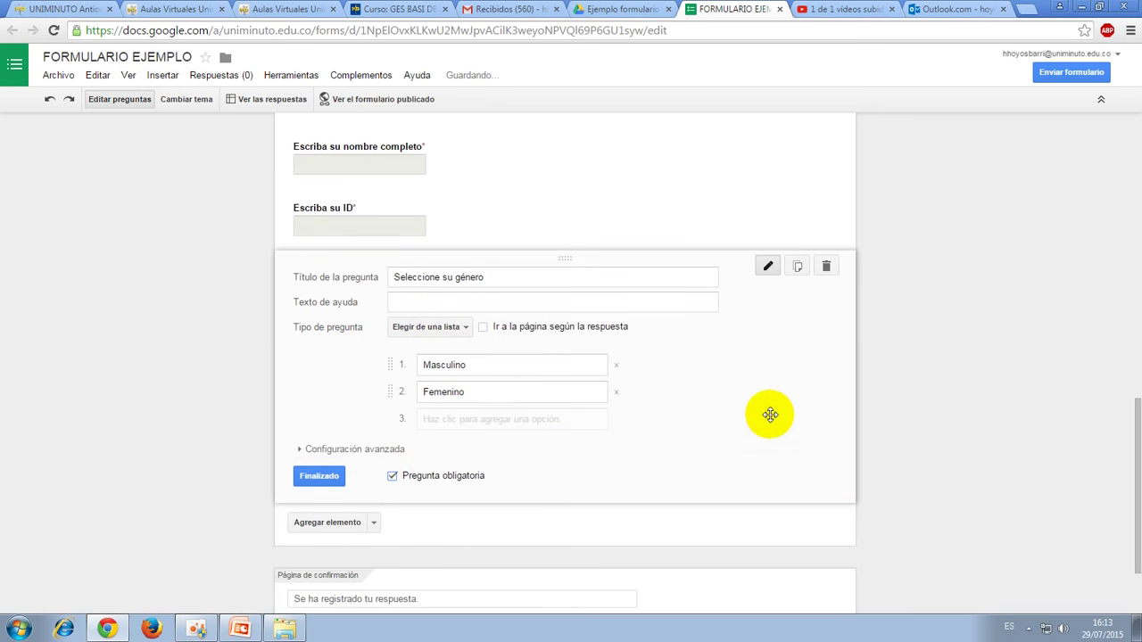
click(353, 470)
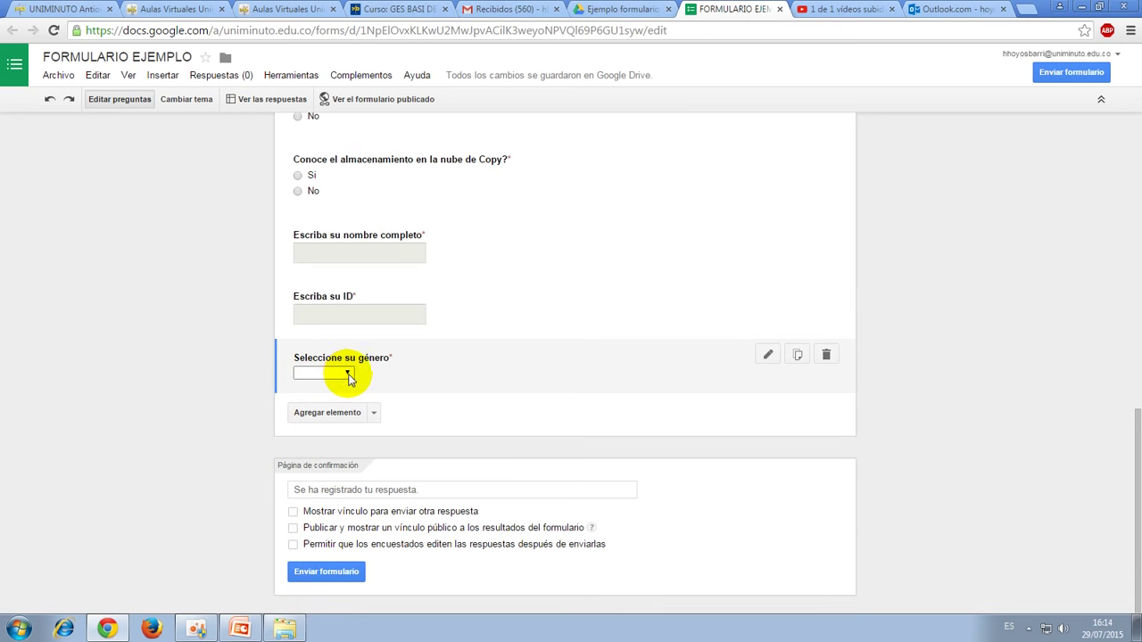
Review the whole form from the header image to the gender question, and check its save status.
scroll(607, 408, up, 3)
scroll(607, 382, down, 2)
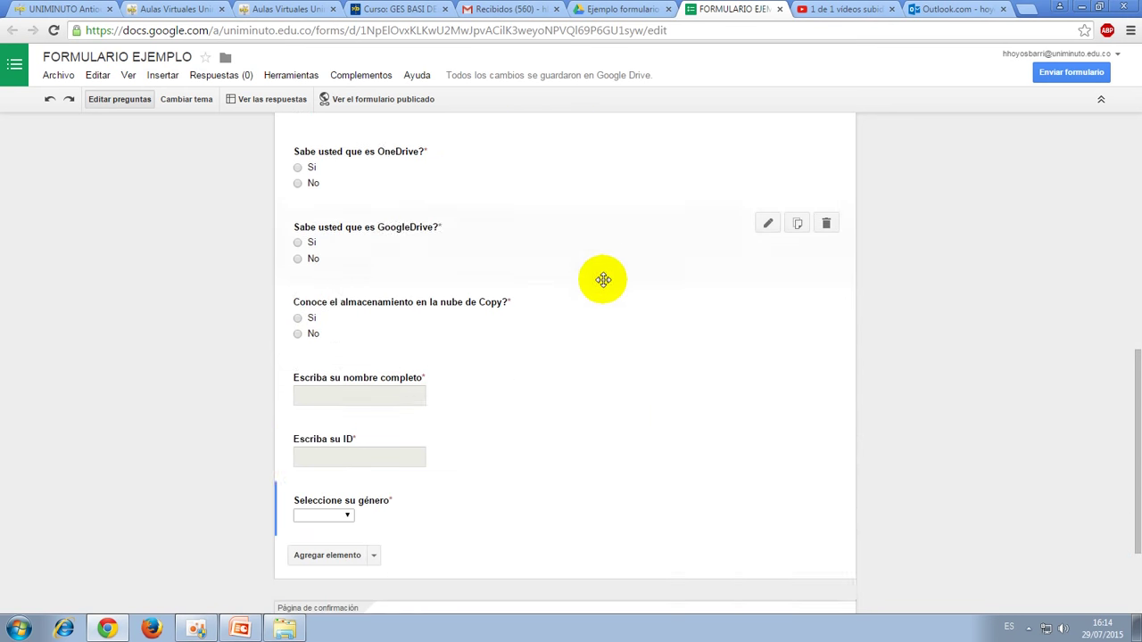
scroll(603, 280, down, 1)
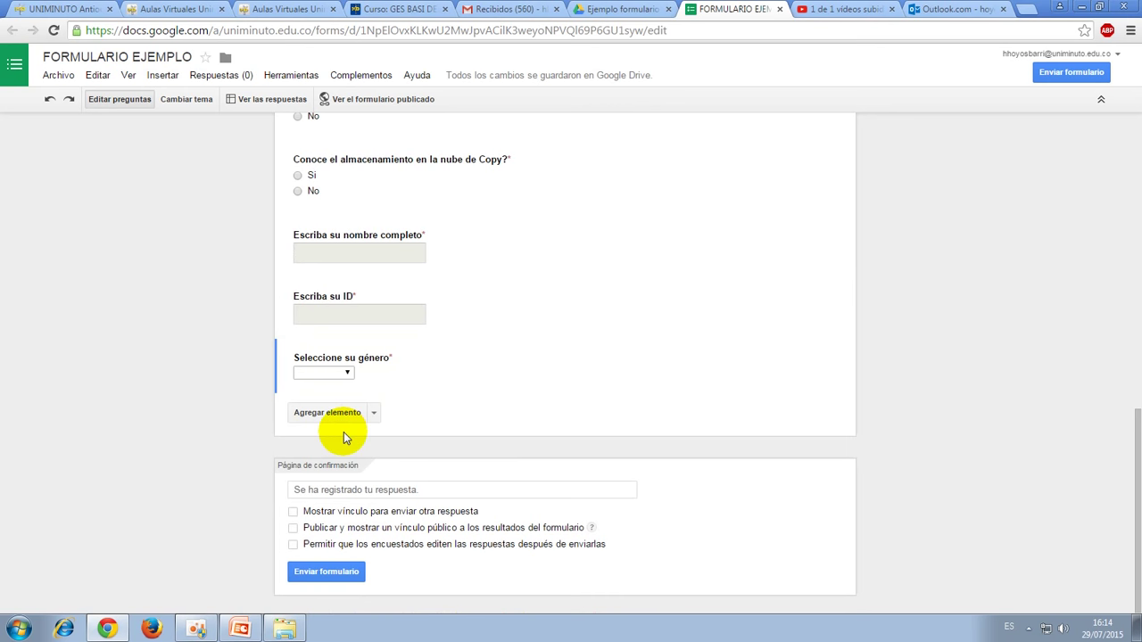
scroll(547, 382, up, 5)
scroll(540, 434, down, 3)
scroll(540, 434, down, 3)
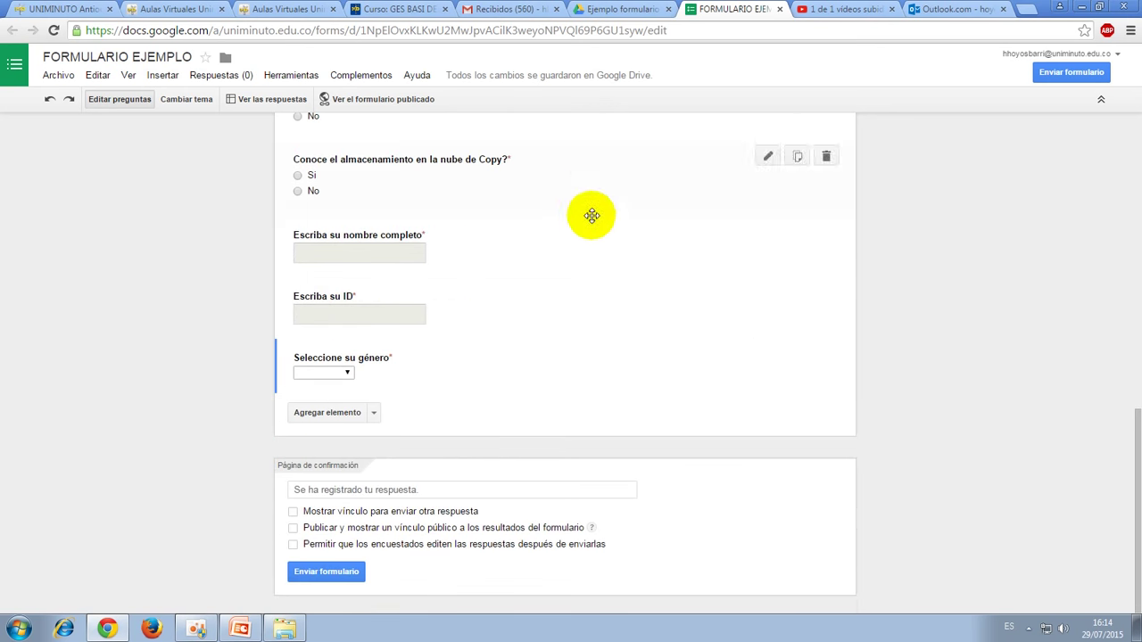
scroll(604, 321, up, 3)
scroll(604, 321, up, 2)
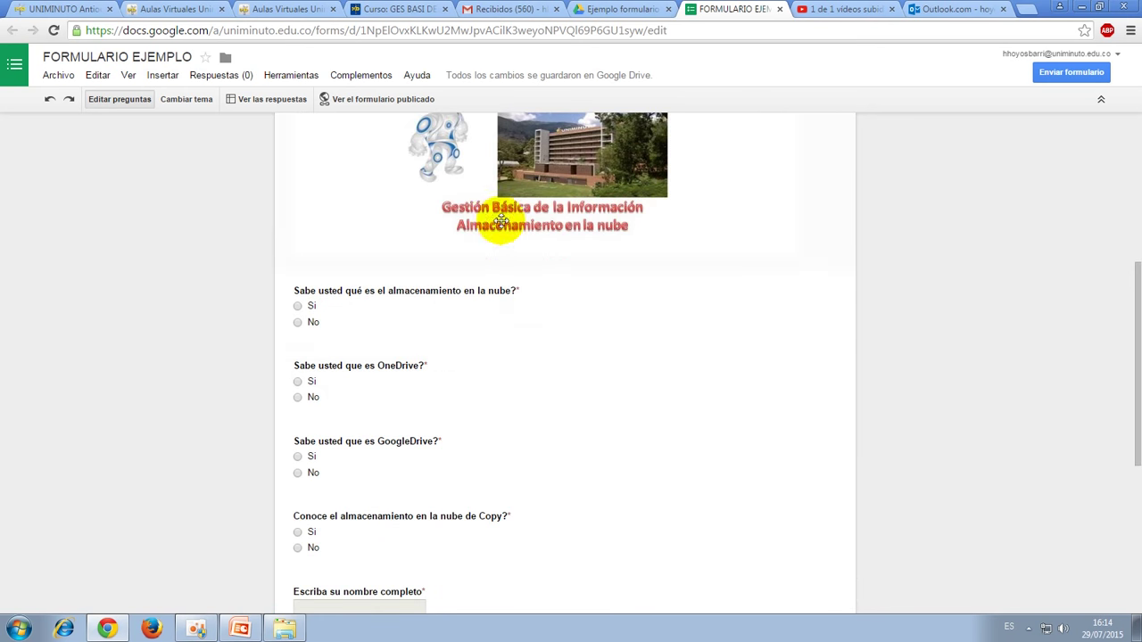
scroll(520, 375, down, 2)
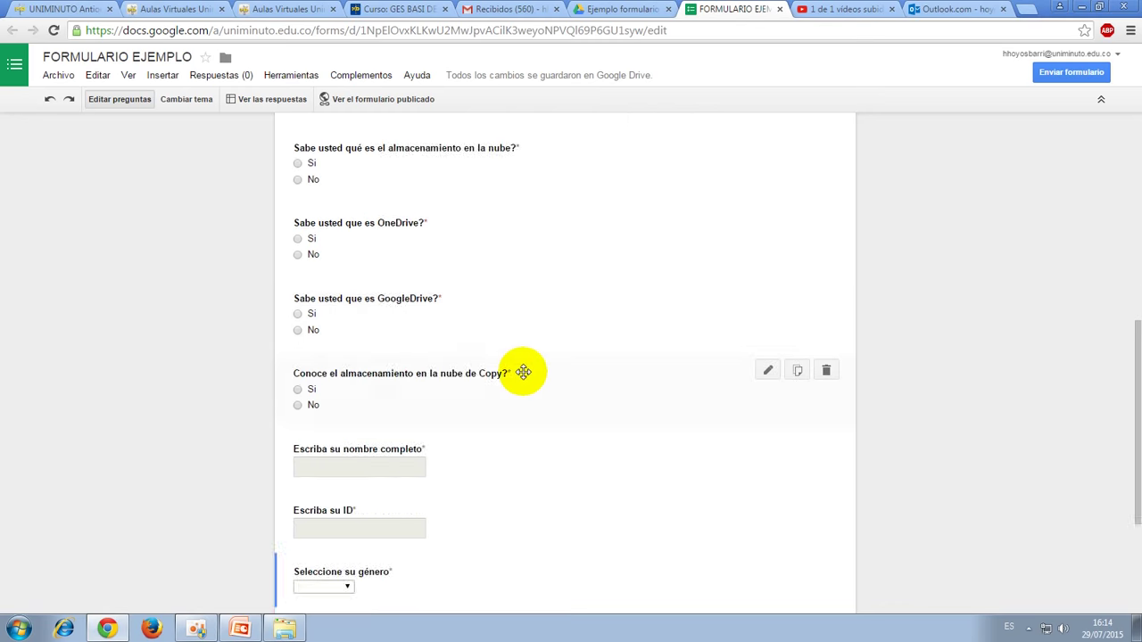
scroll(678, 235, up, 3)
scroll(716, 279, up, 2)
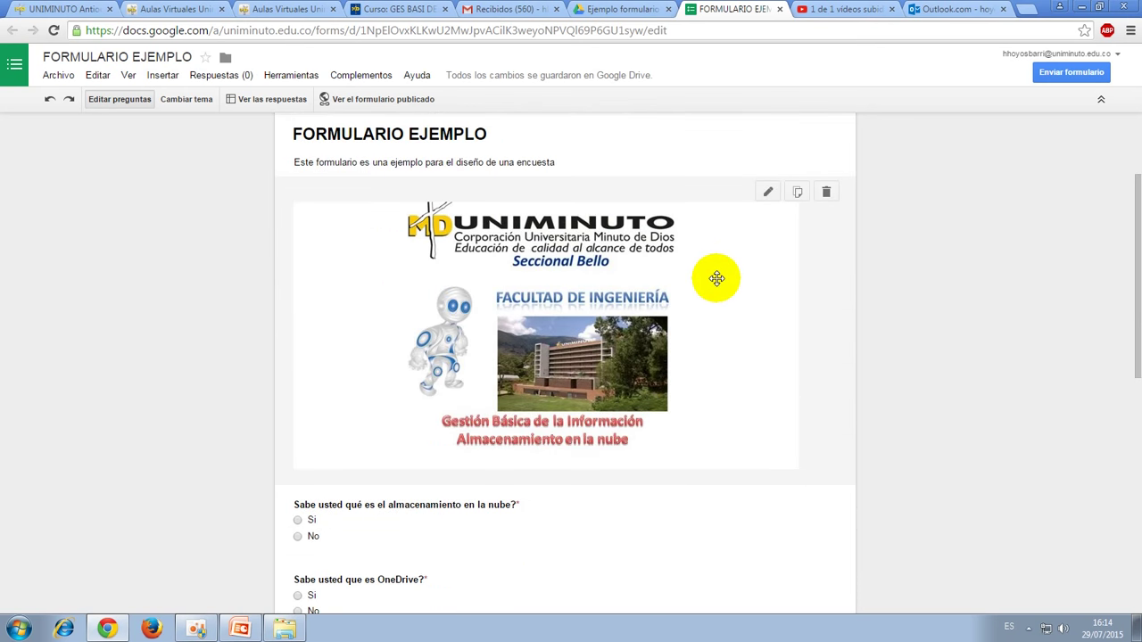
scroll(716, 278, up, 1)
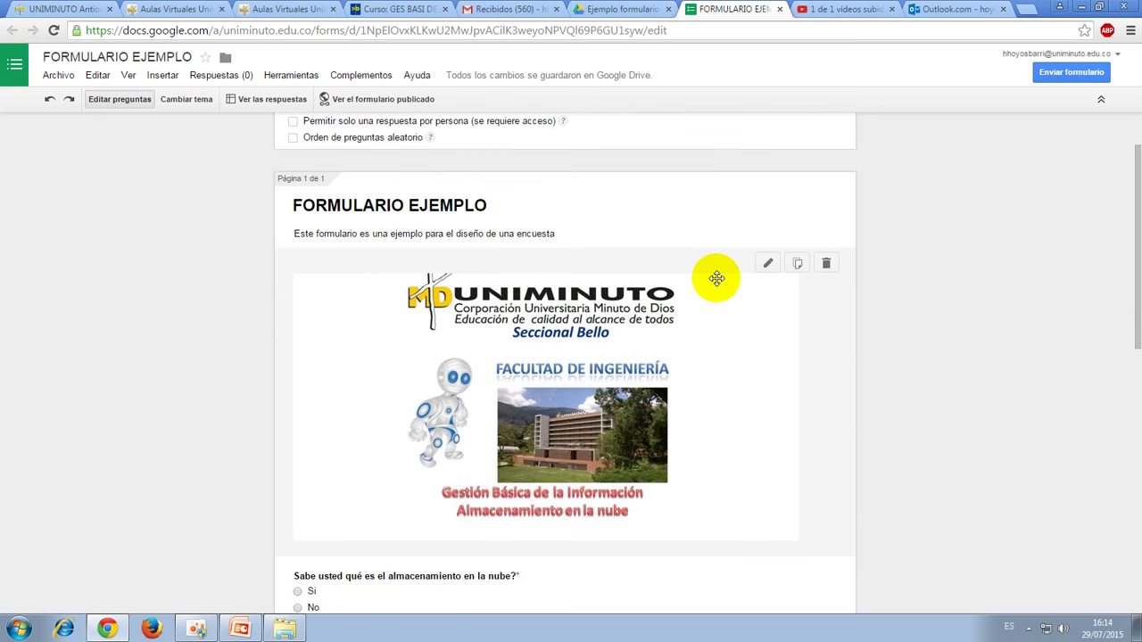
scroll(717, 278, down, 8)
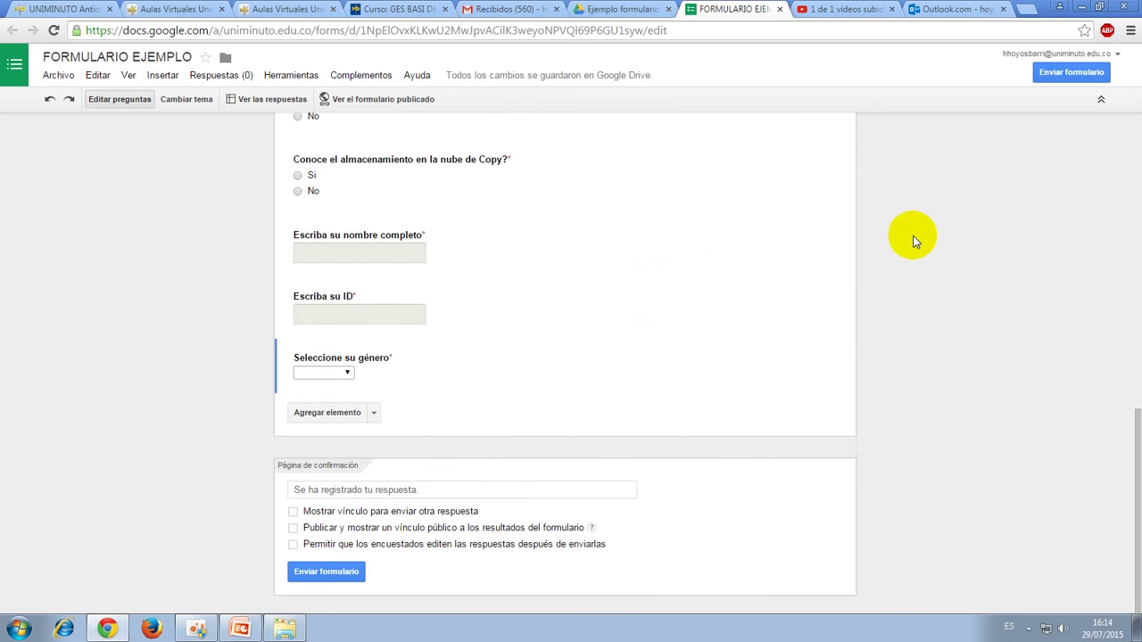
scroll(509, 306, up, 3)
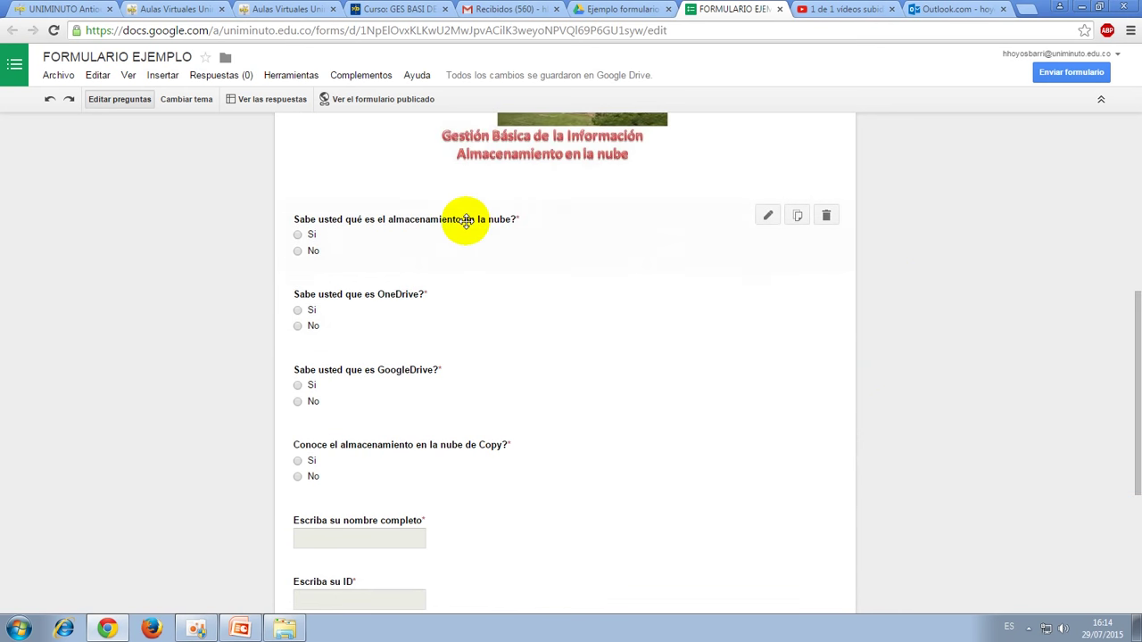
scroll(390, 474, up, 3)
mouse_move(556, 75)
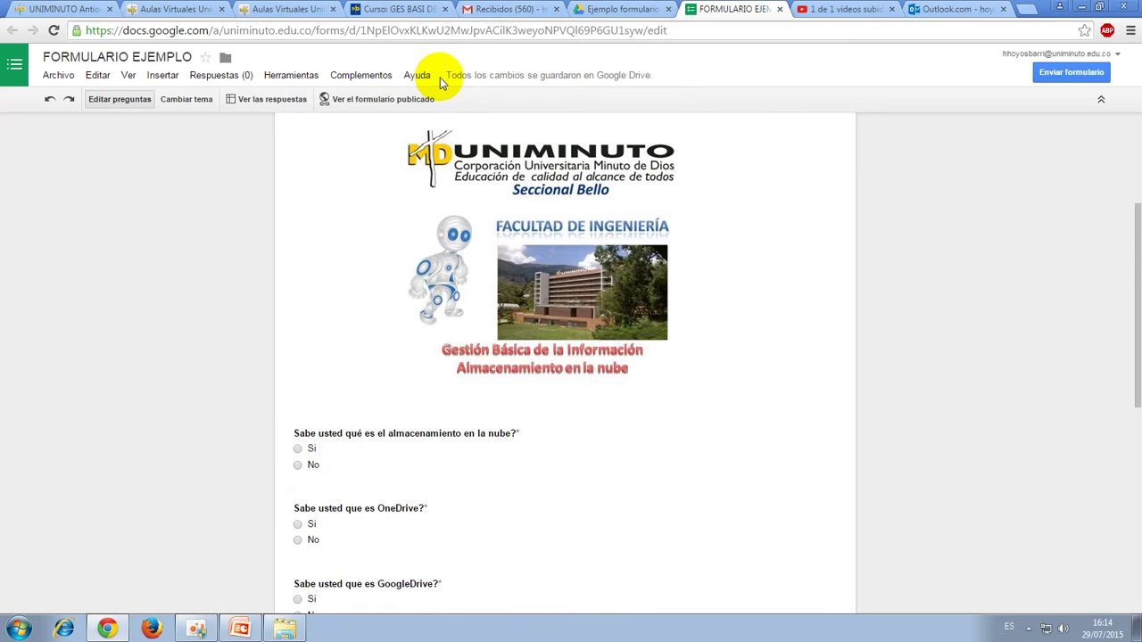
mouse_move(649, 74)
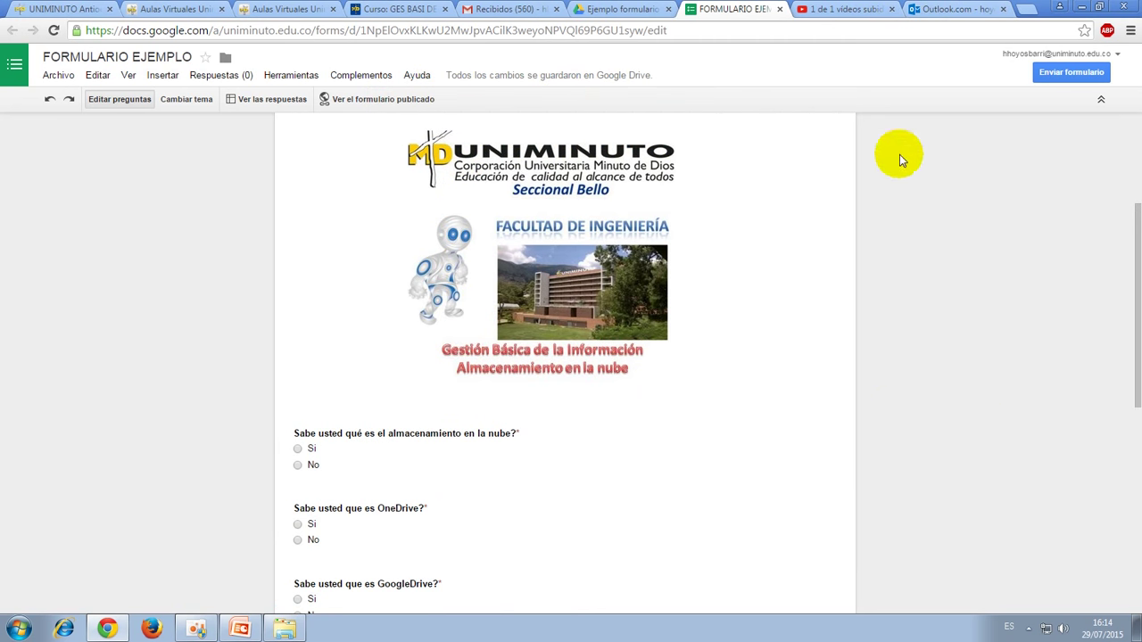
Examine the form's sending options, select its share link and close the dialog without sending.
click(1063, 78)
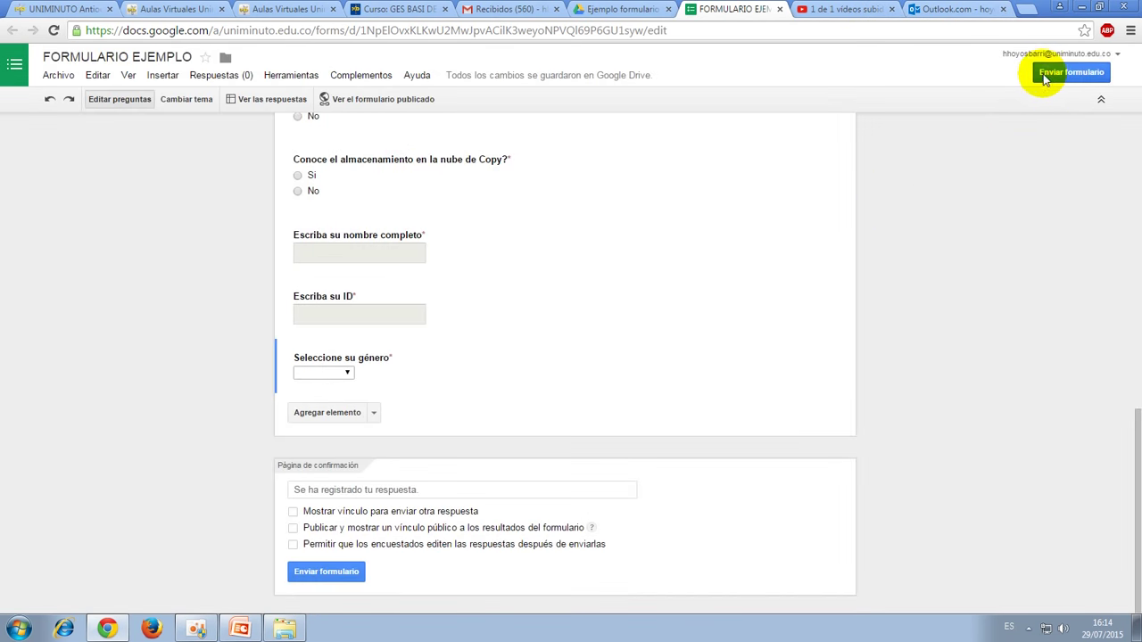
click(1049, 76)
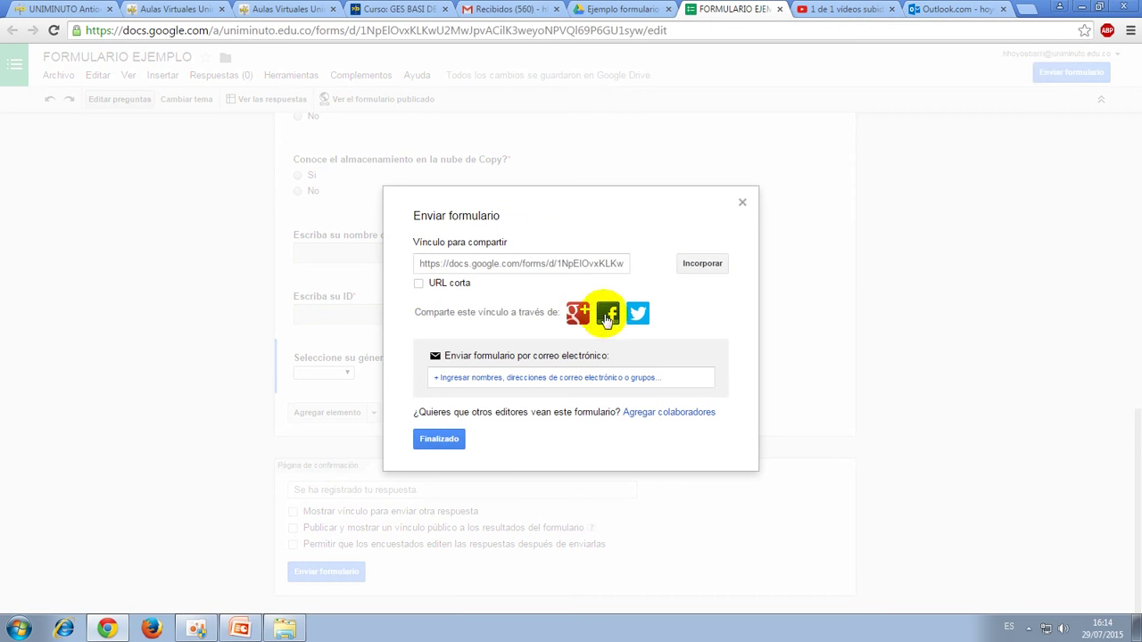
click(529, 268)
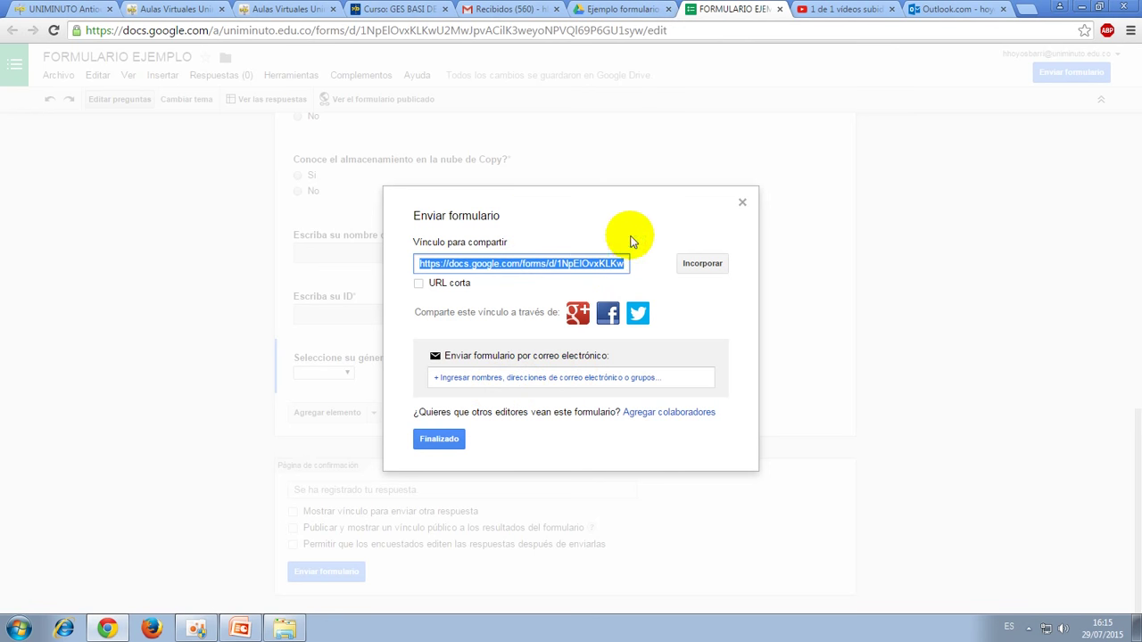
click(742, 203)
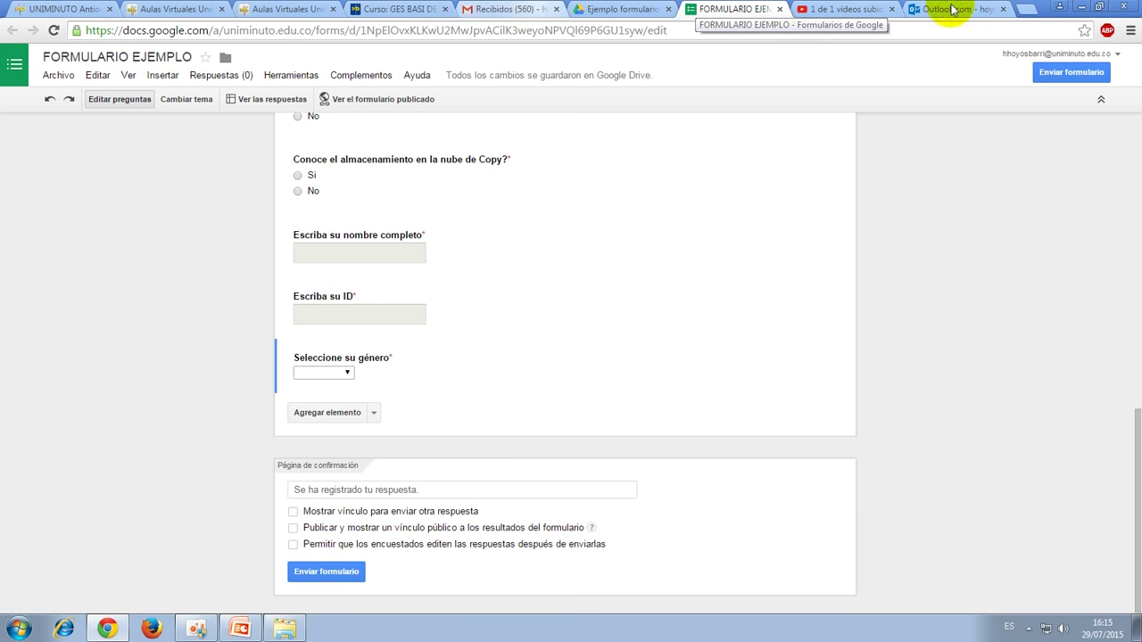
Send the form by e-mail to the suggested recipient's address with the custom message "Favor llenar el formulario. Muchas gracias".
click(1059, 75)
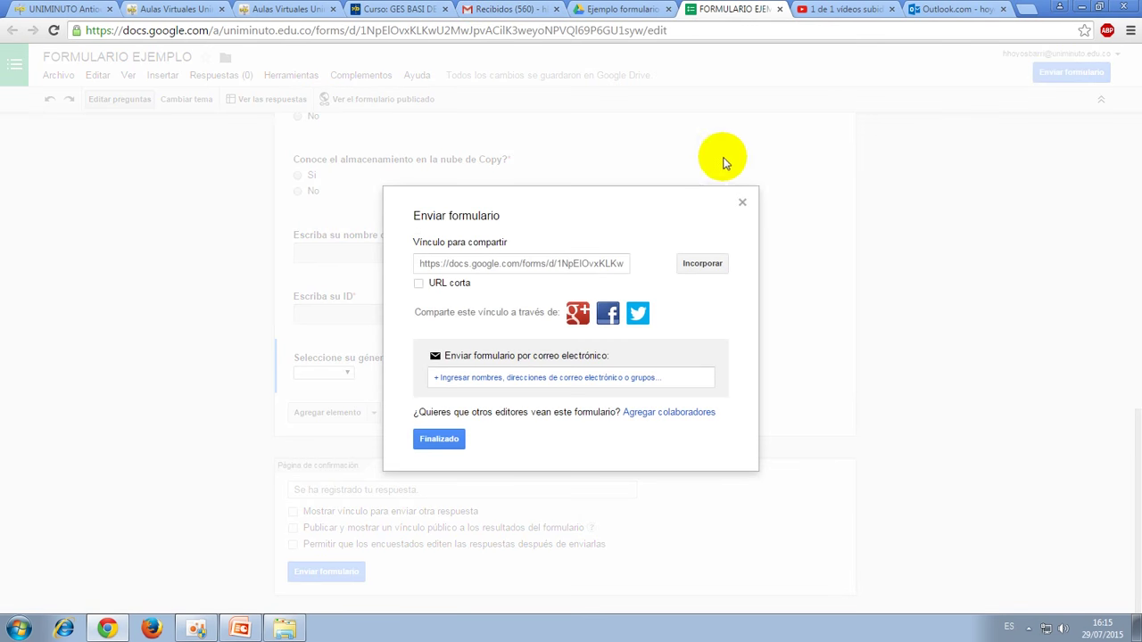
click(486, 377)
text(h)
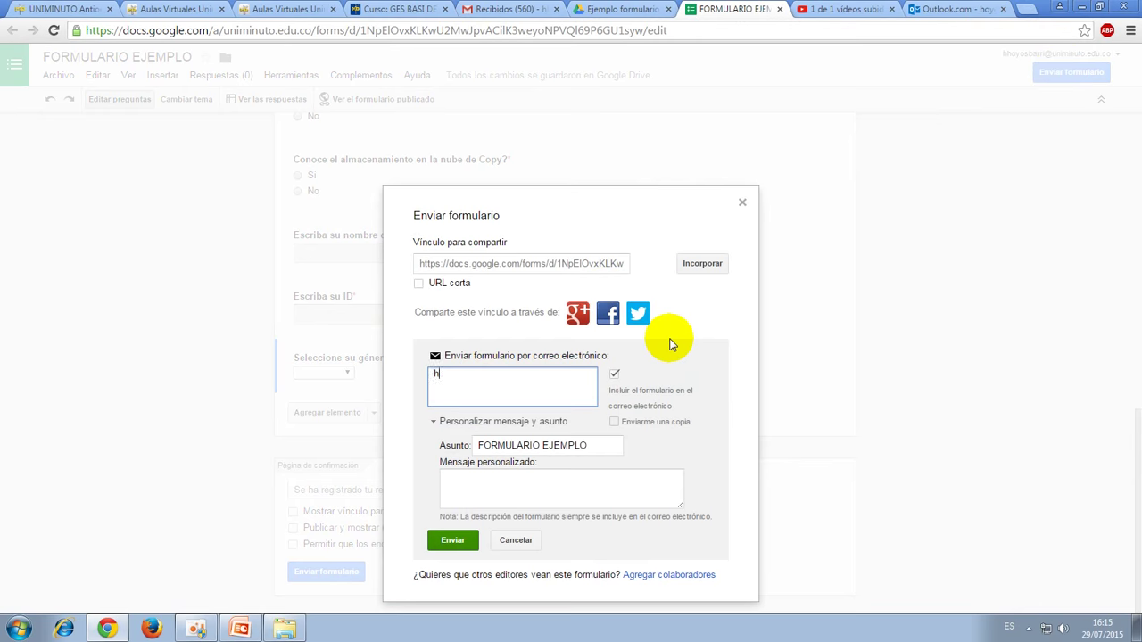
text(ernan)
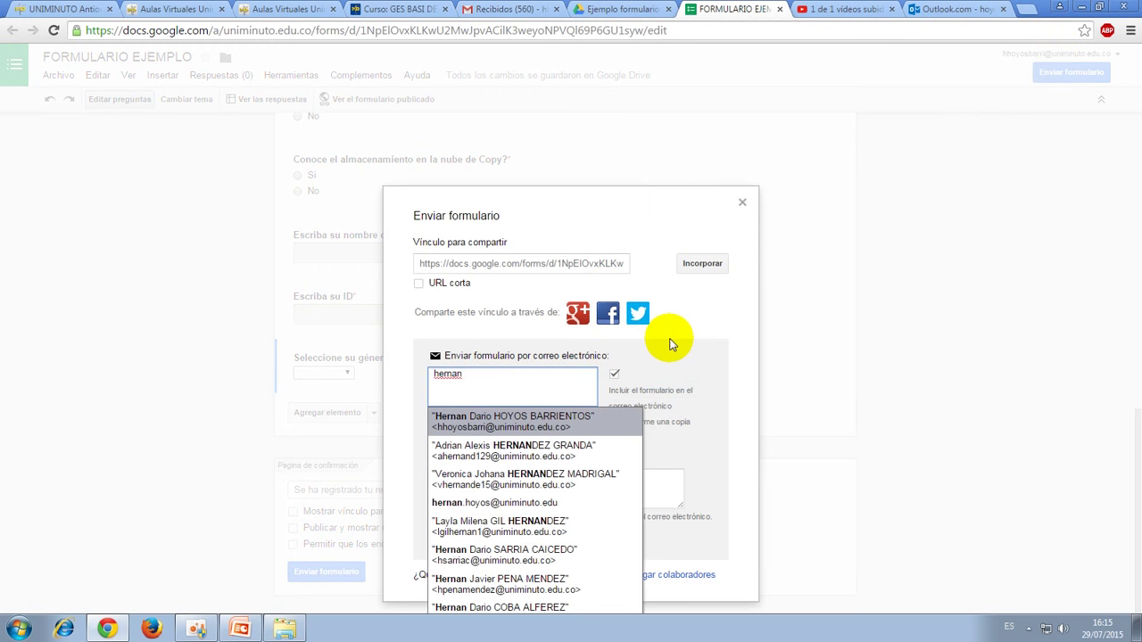
click(531, 417)
click(507, 490)
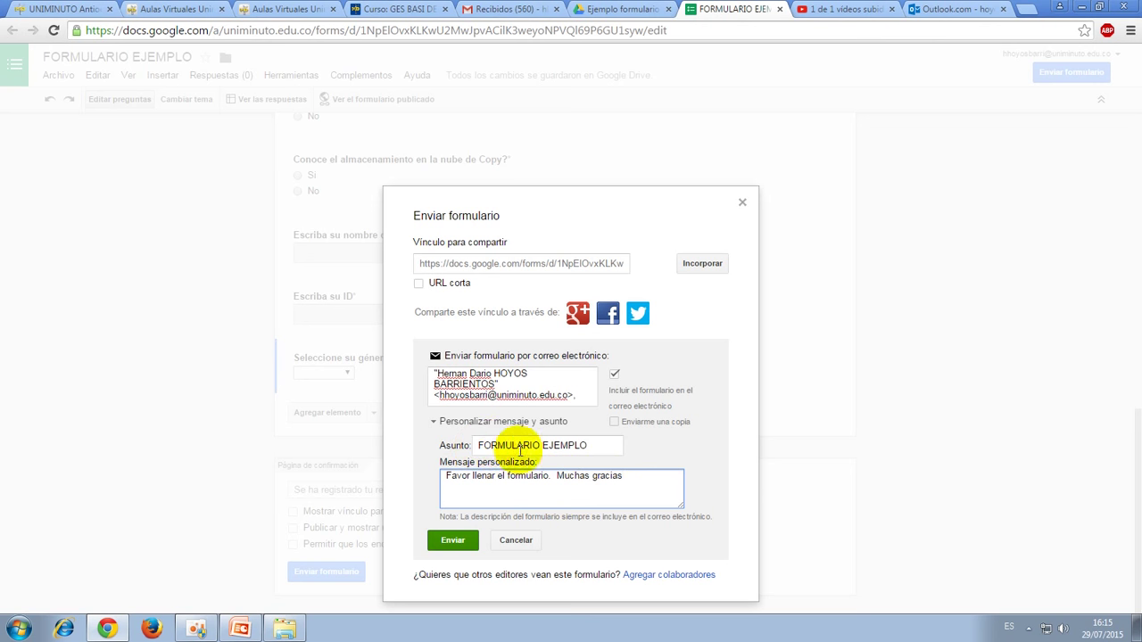
click(452, 539)
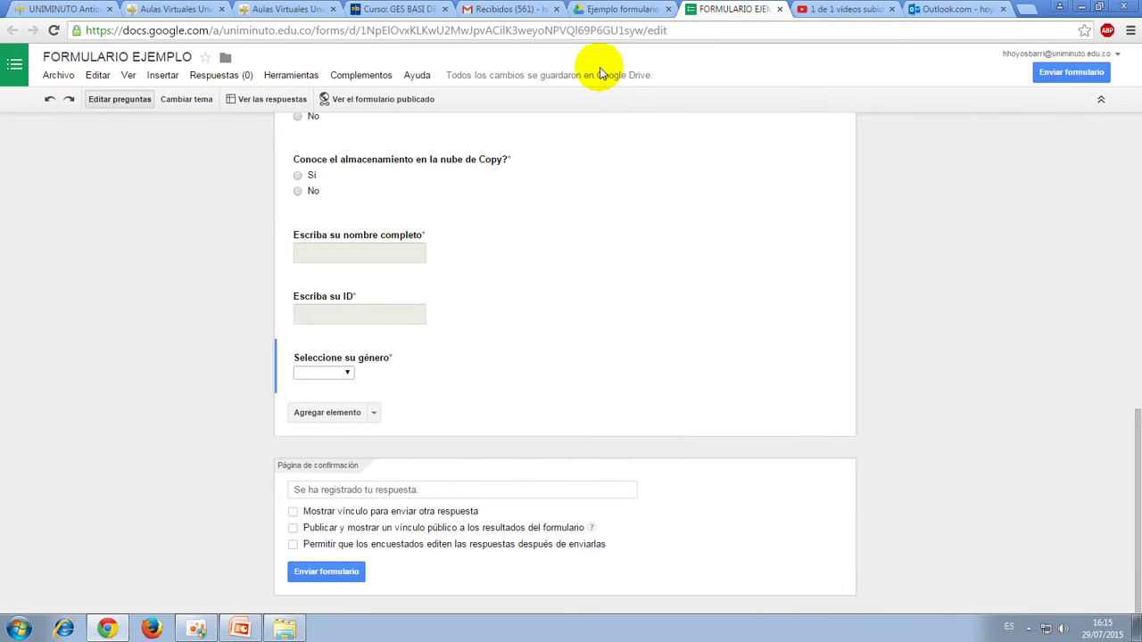
Switch to the Gmail inbox, open the received "FORMULARIO EJEMPLO" message and follow its link to complete the form in Google Forms.
click(504, 9)
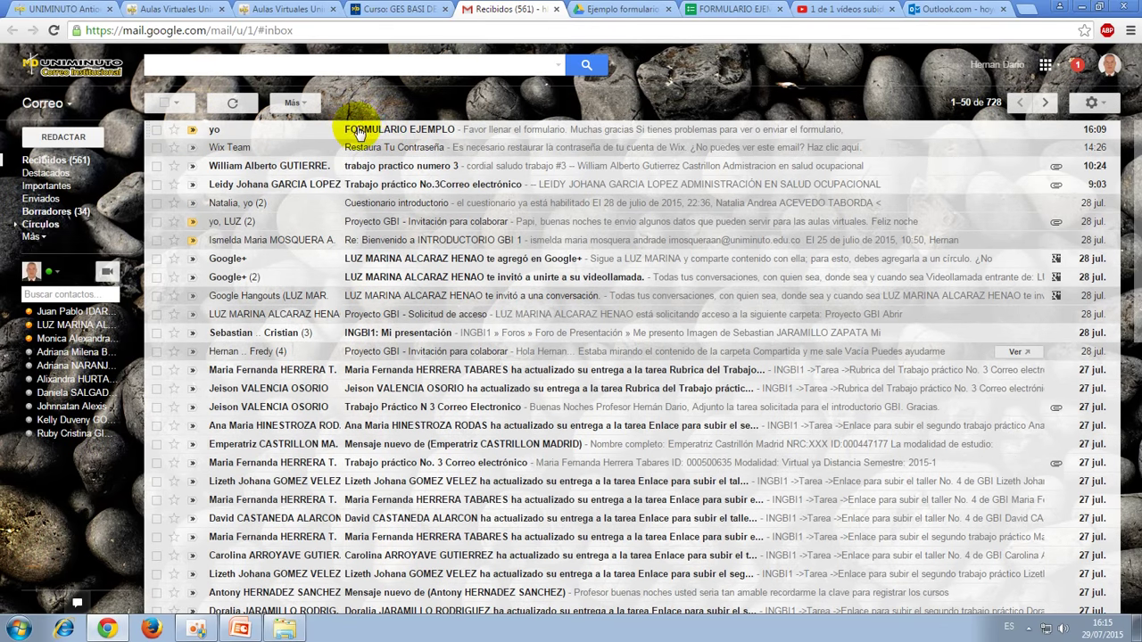
click(397, 132)
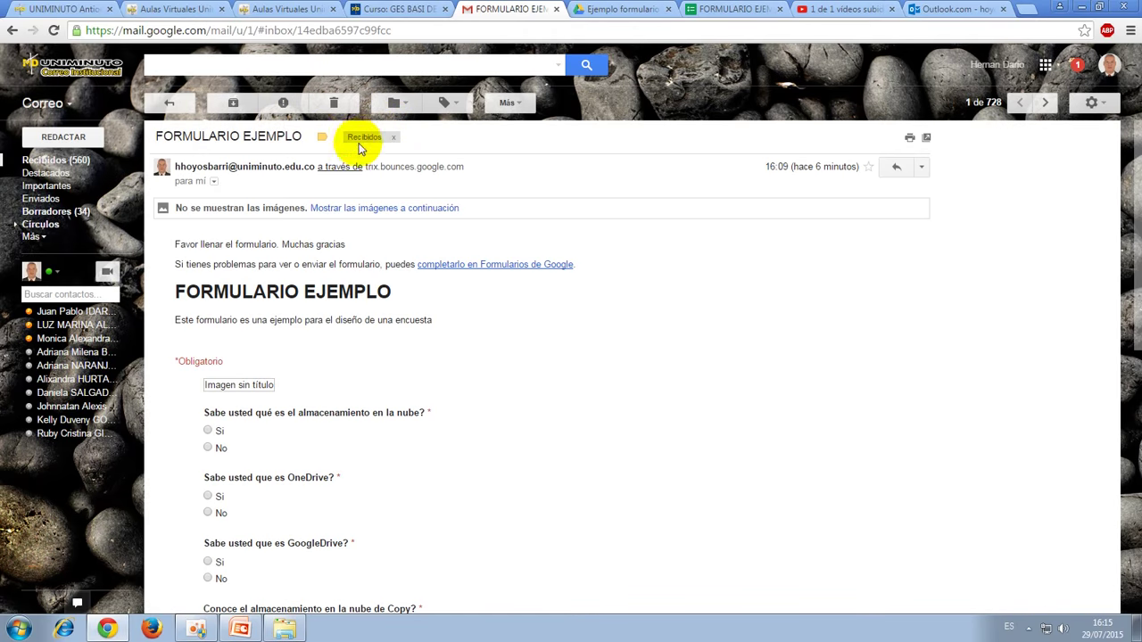
scroll(373, 371, down, 4)
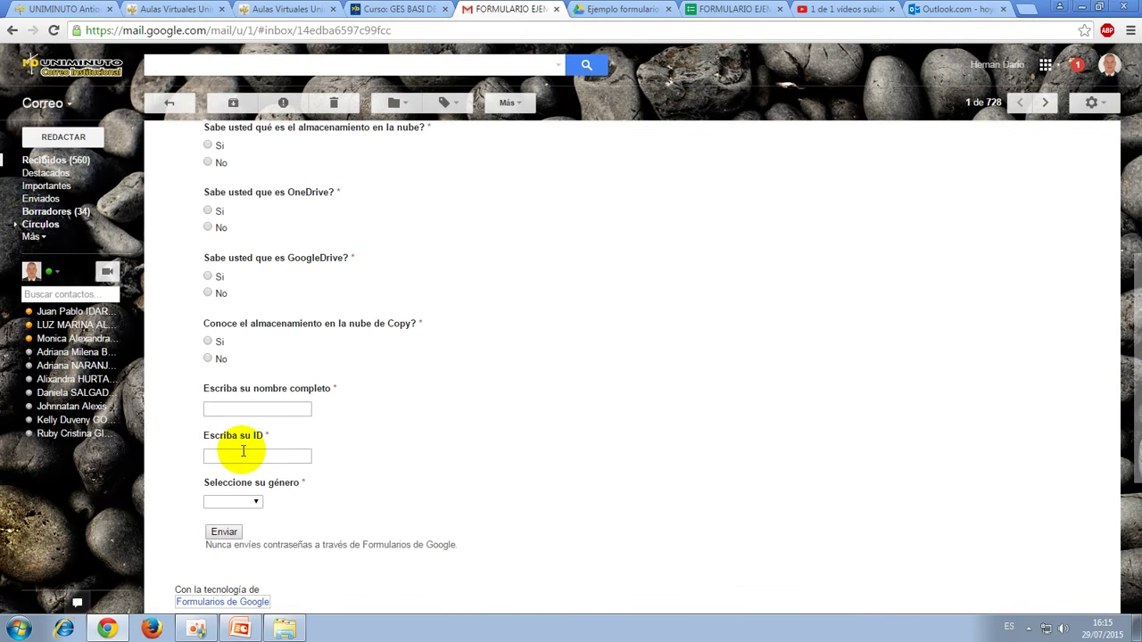
scroll(375, 223, up, 3)
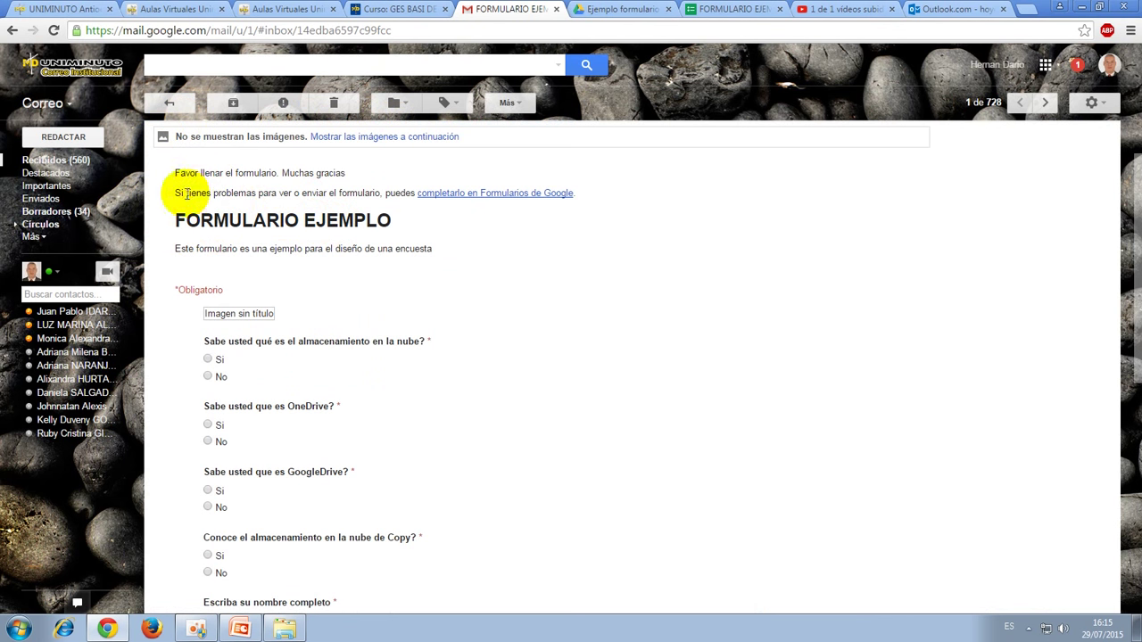
click(532, 195)
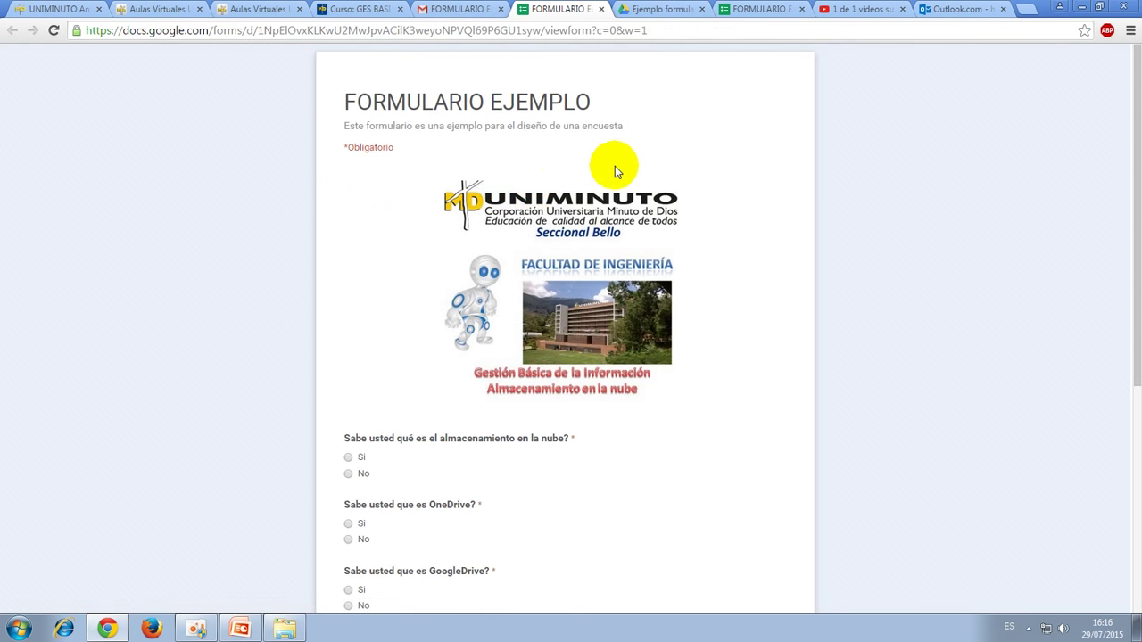
Answer "Si" to the four questions about cloud storage, OneDrive, GoogleDrive and Copy.
scroll(602, 232, down, 4)
scroll(589, 290, up, 4)
scroll(584, 299, down, 3)
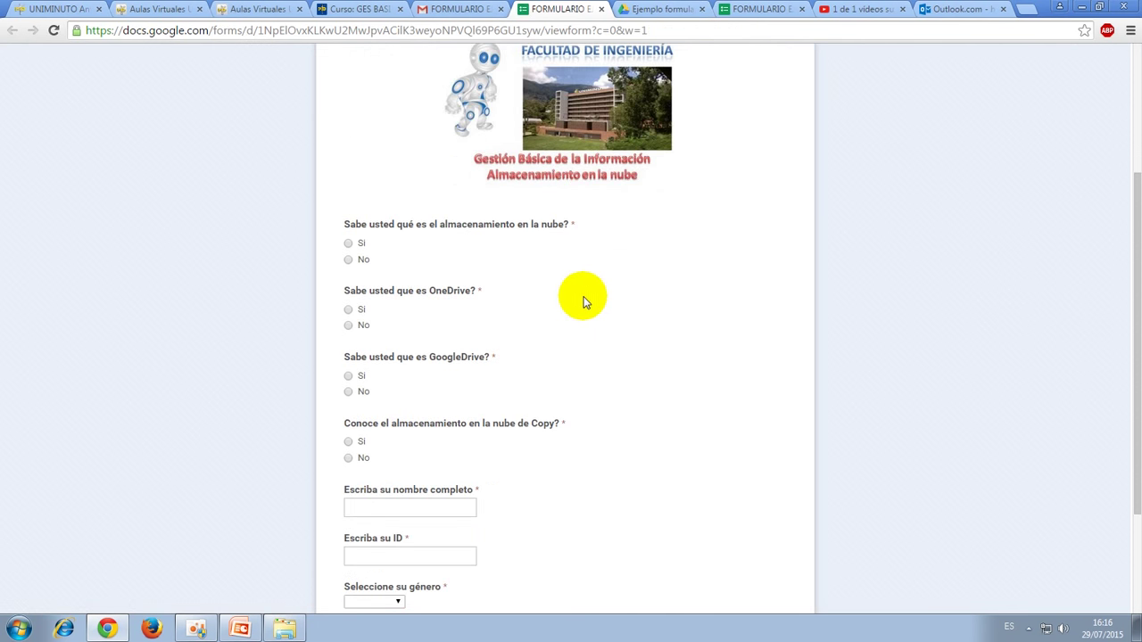
scroll(583, 297, down, 2)
scroll(615, 272, up, 1)
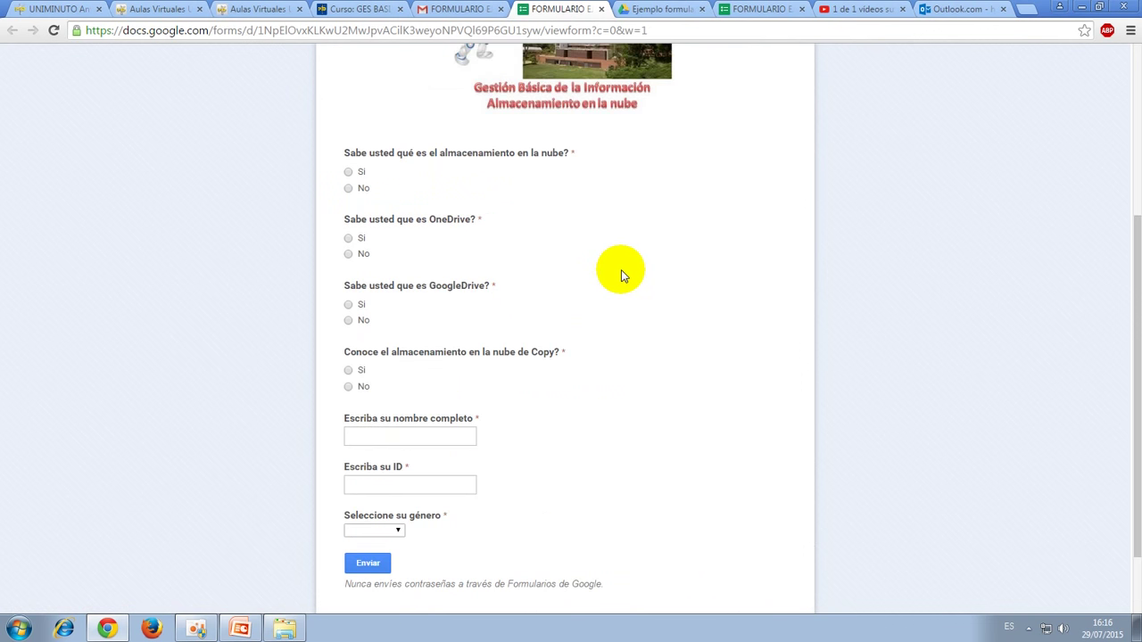
click(349, 173)
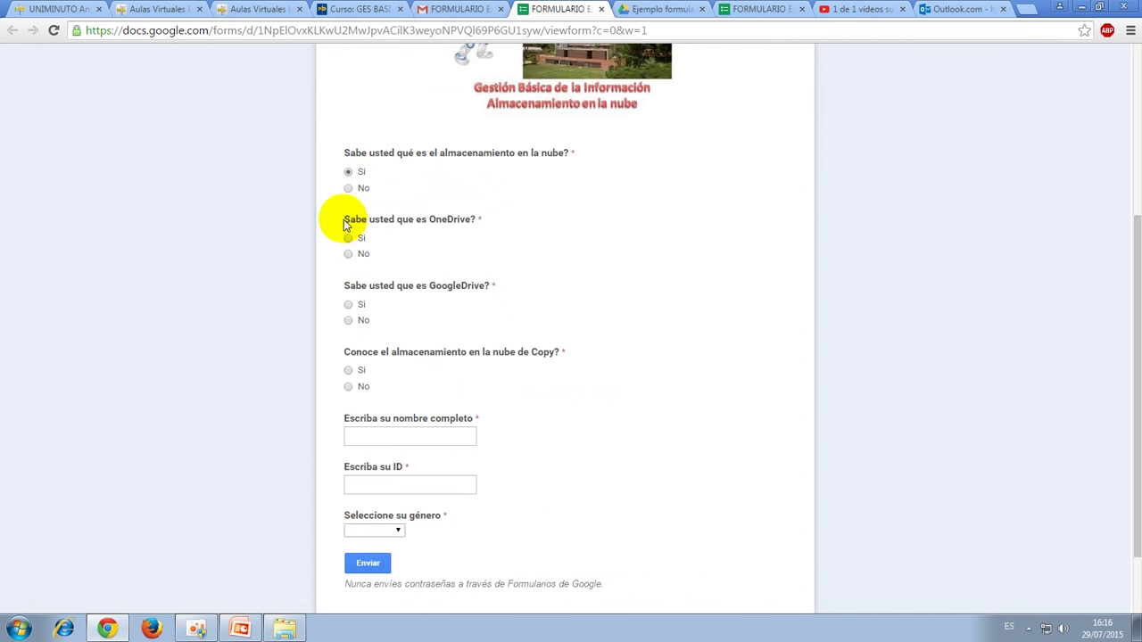
click(349, 237)
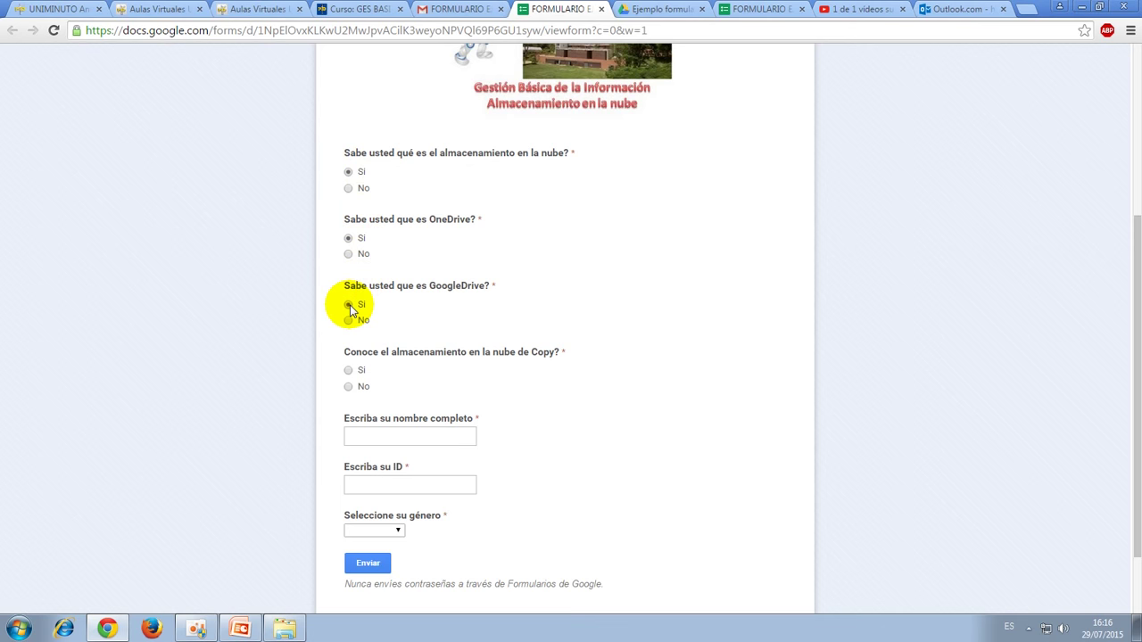
click(349, 370)
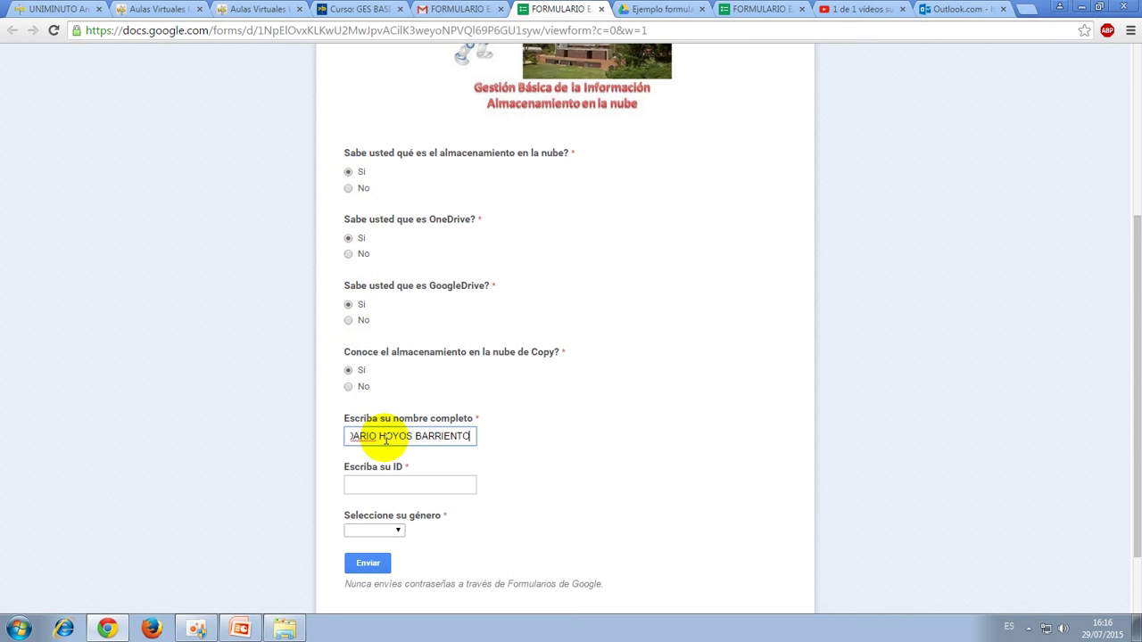
Fill in the respondent's full name and ID number, choose Masculino as the gender, and submit the form.
click(360, 486)
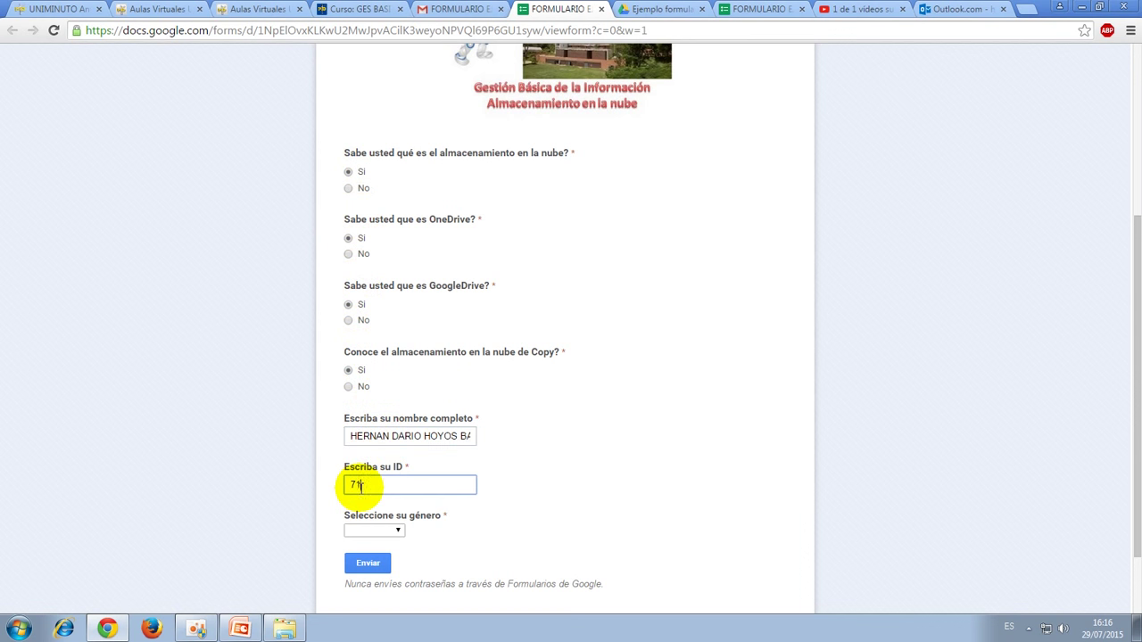
click(375, 530)
click(379, 556)
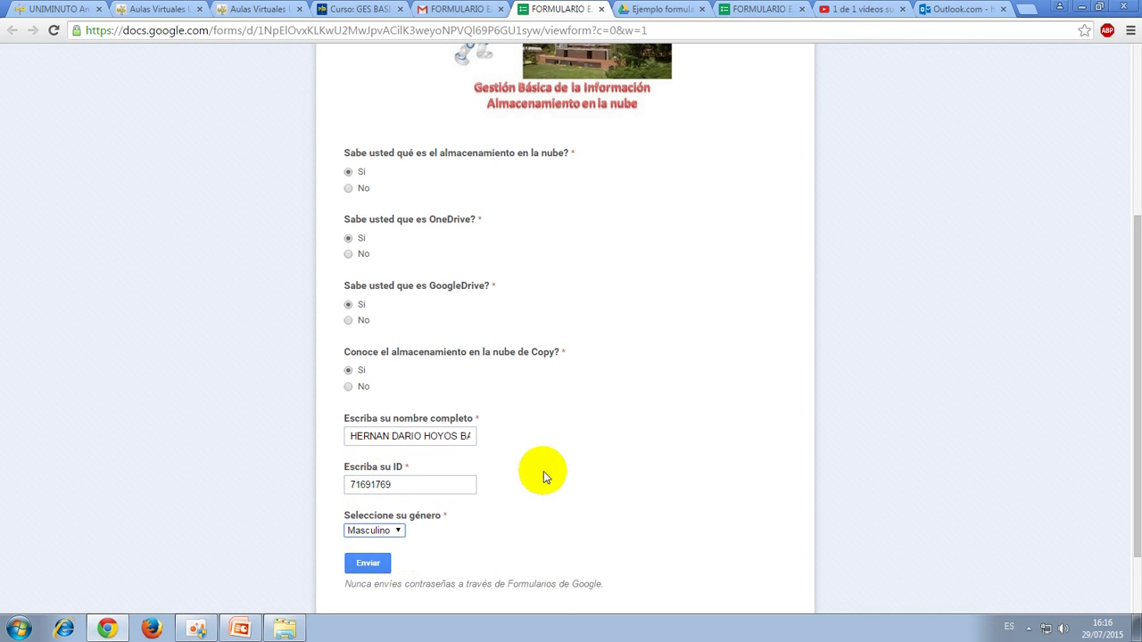
scroll(526, 471, down, 1)
click(368, 473)
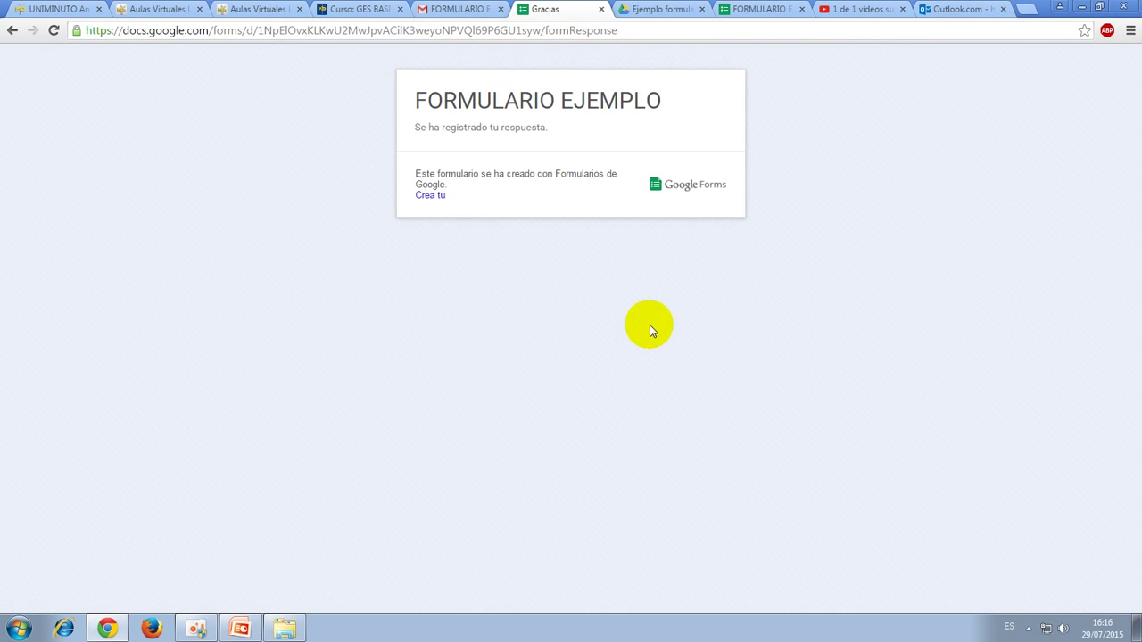
Close the response confirmation page, the form editor and the Drive folder, and return the Gmail message view to the inbox.
click(601, 10)
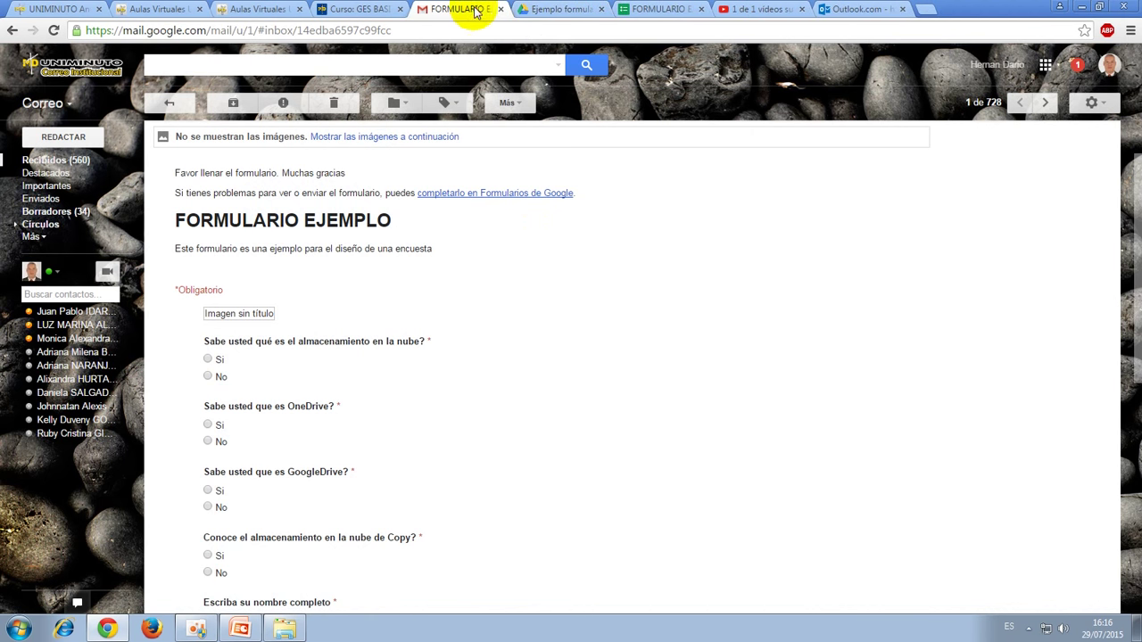
click(655, 11)
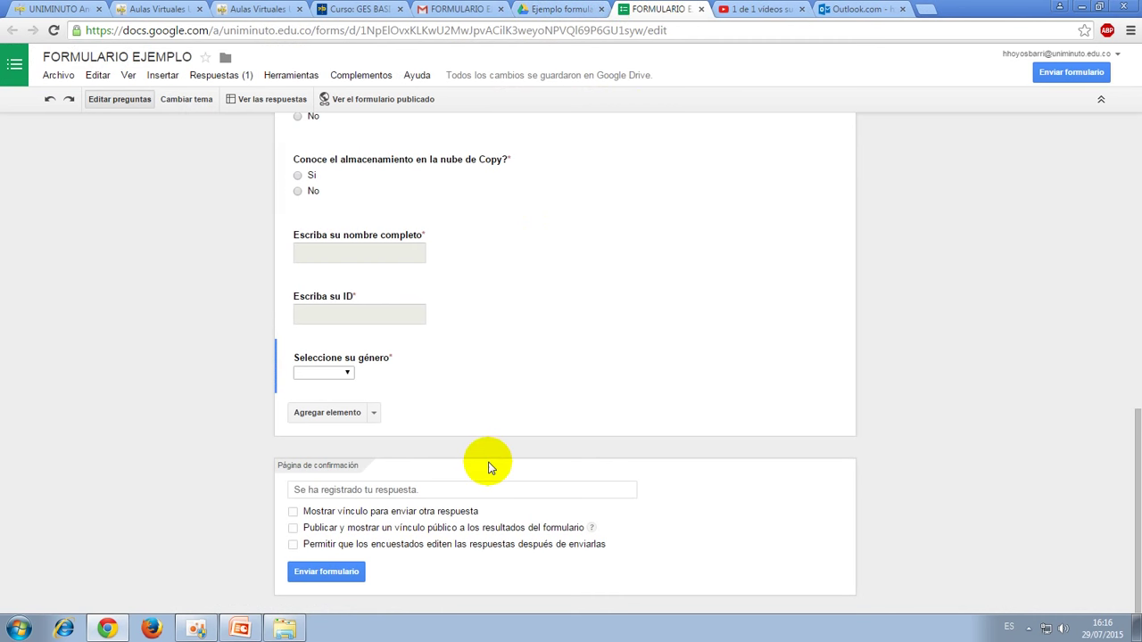
scroll(484, 462, up, 3)
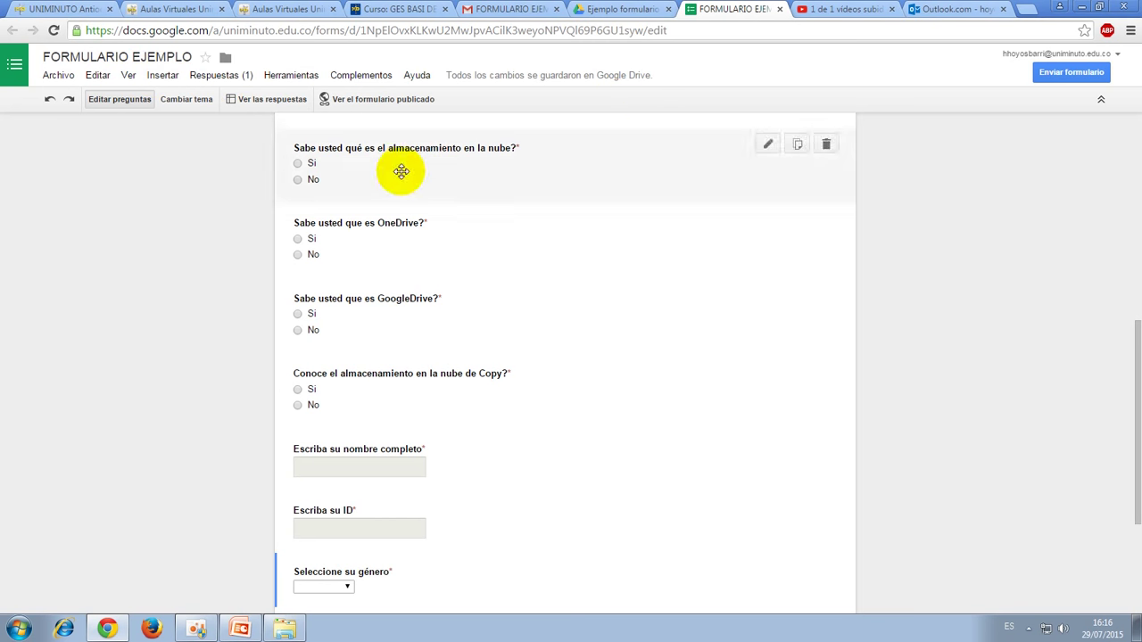
click(780, 10)
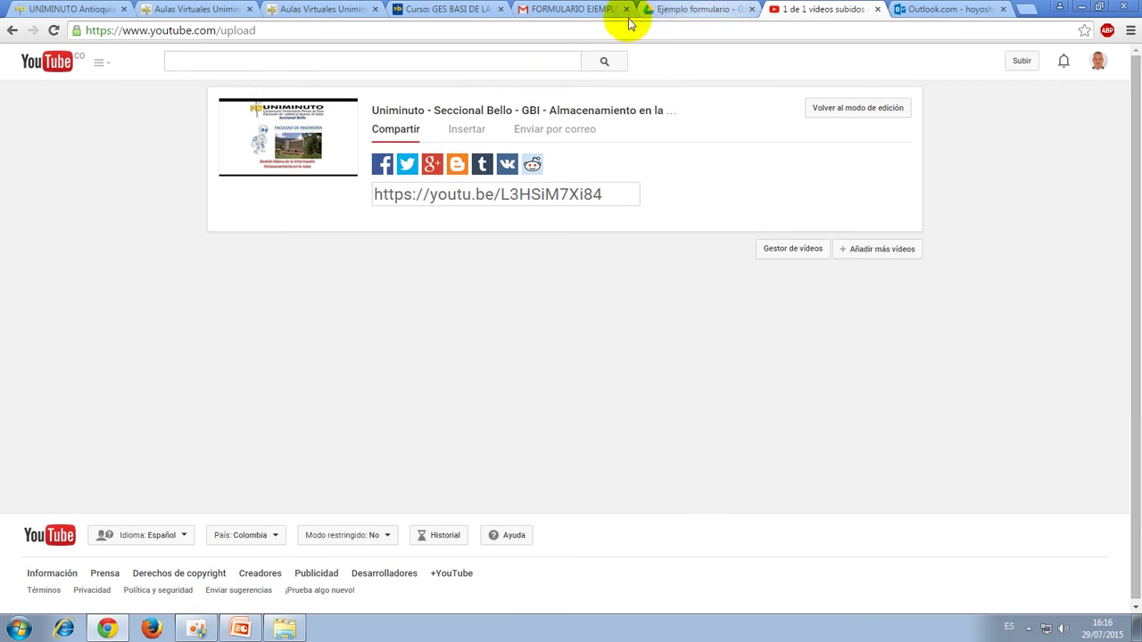
click(571, 9)
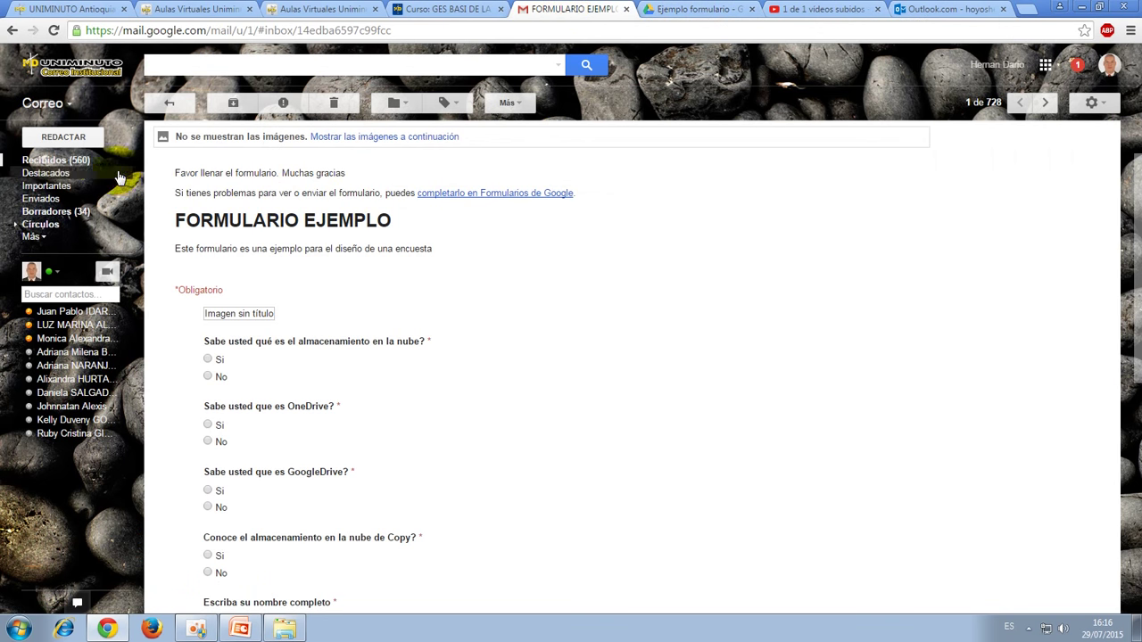
click(79, 163)
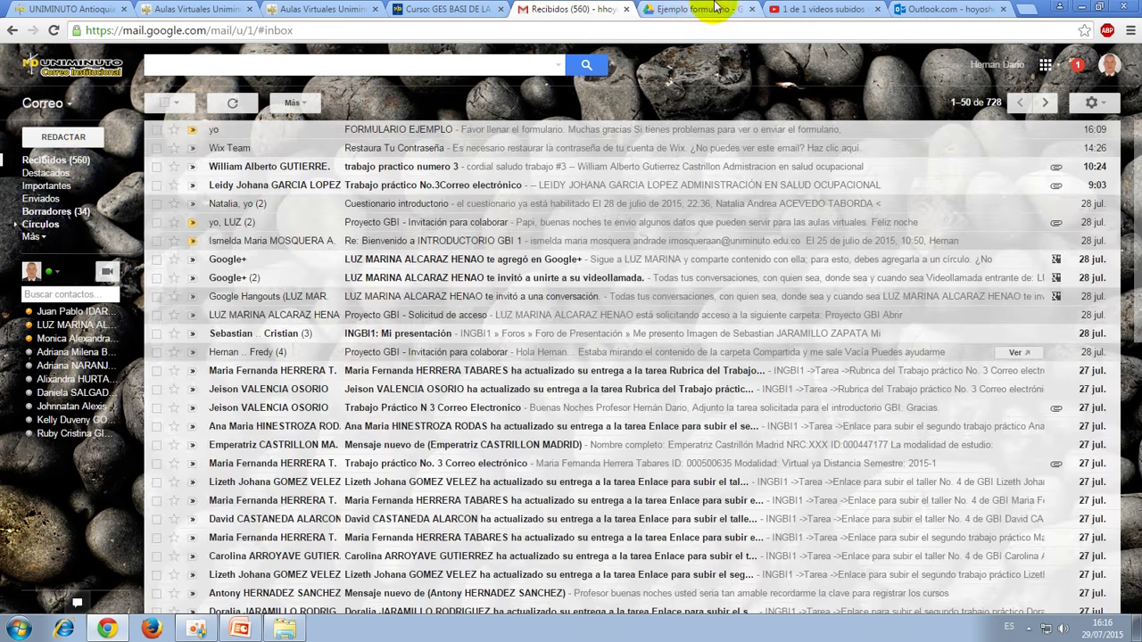
click(743, 14)
click(751, 9)
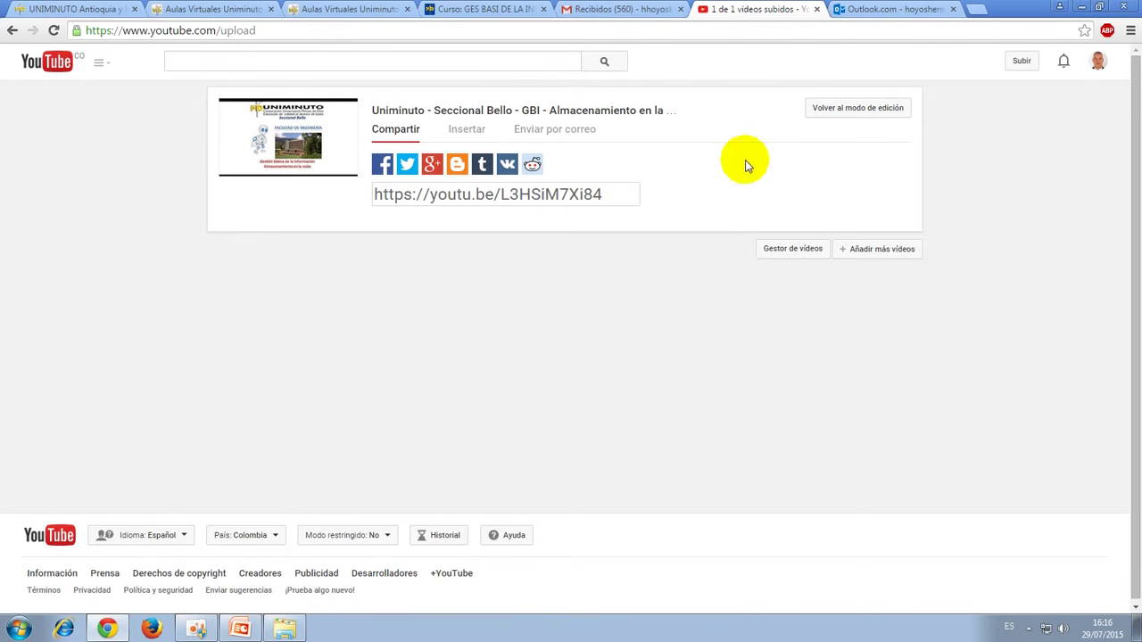
Switch from Gmail to Google Drive and open the "Ejemplo formulario" folder.
click(628, 9)
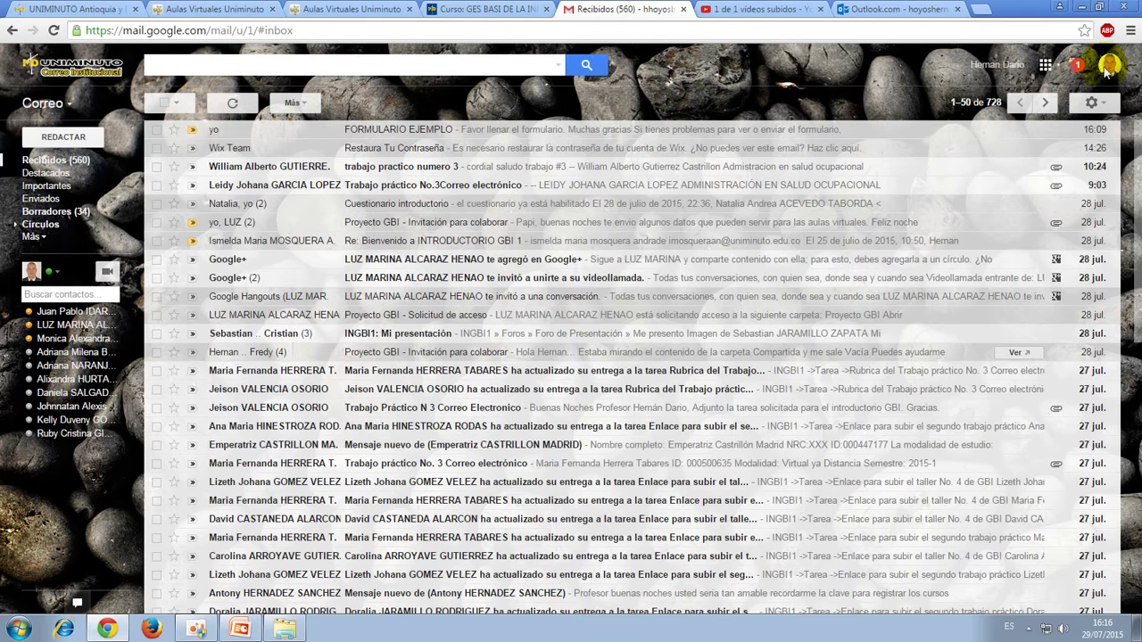
click(1045, 65)
click(1071, 205)
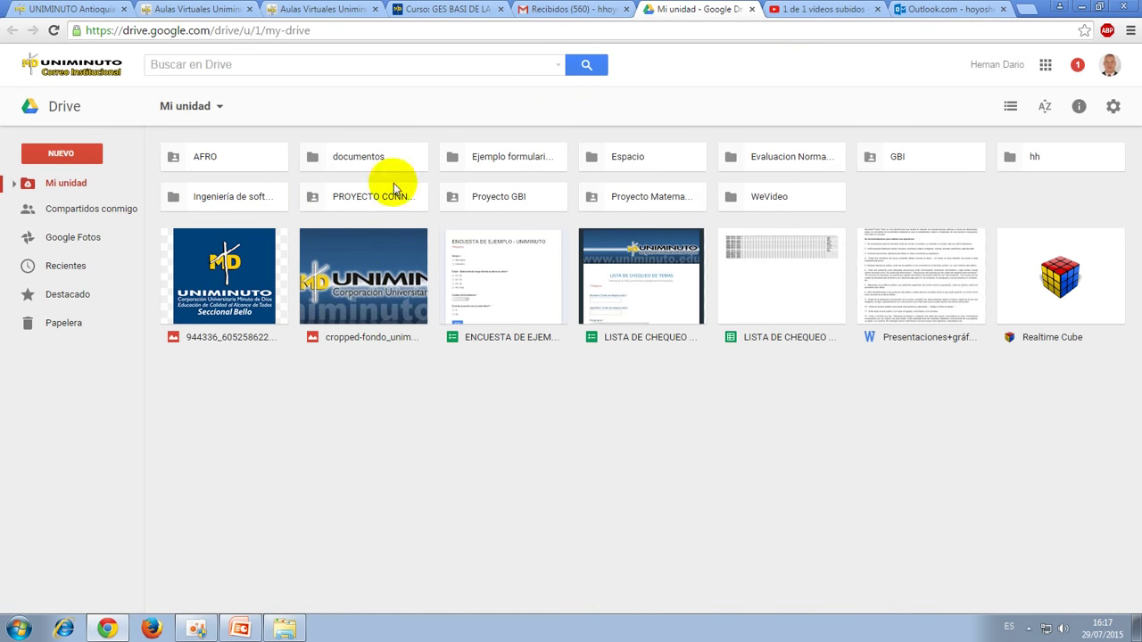
double_click(502, 169)
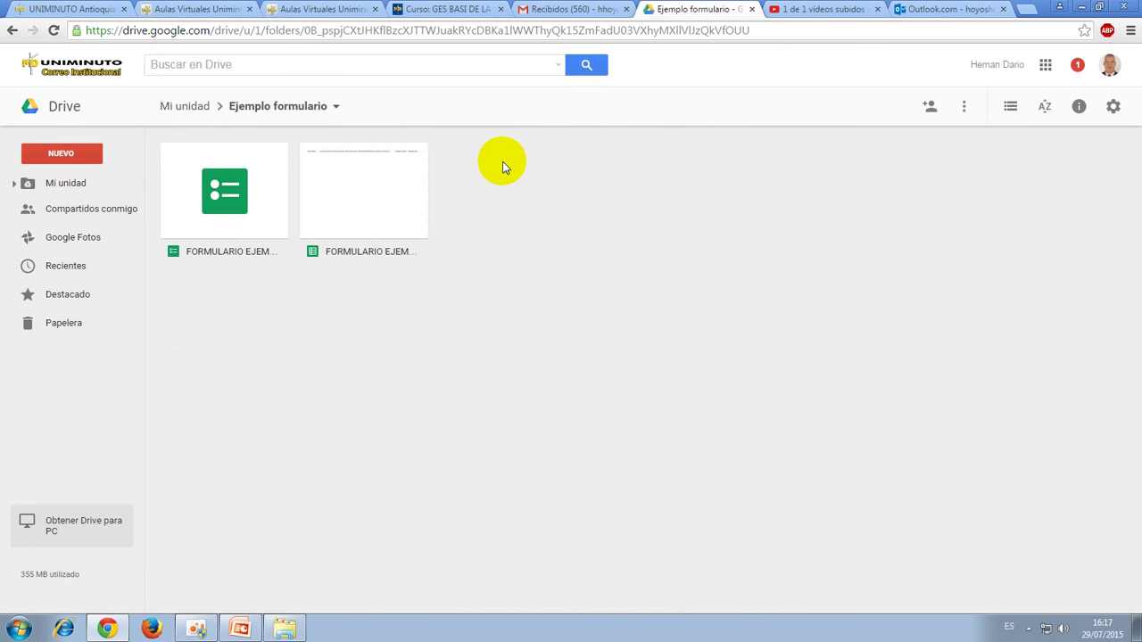
Open the folder's "FORMULARIO EJEMPLO (Respuestas)" spreadsheet, check the recorded answers and close it.
click(228, 200)
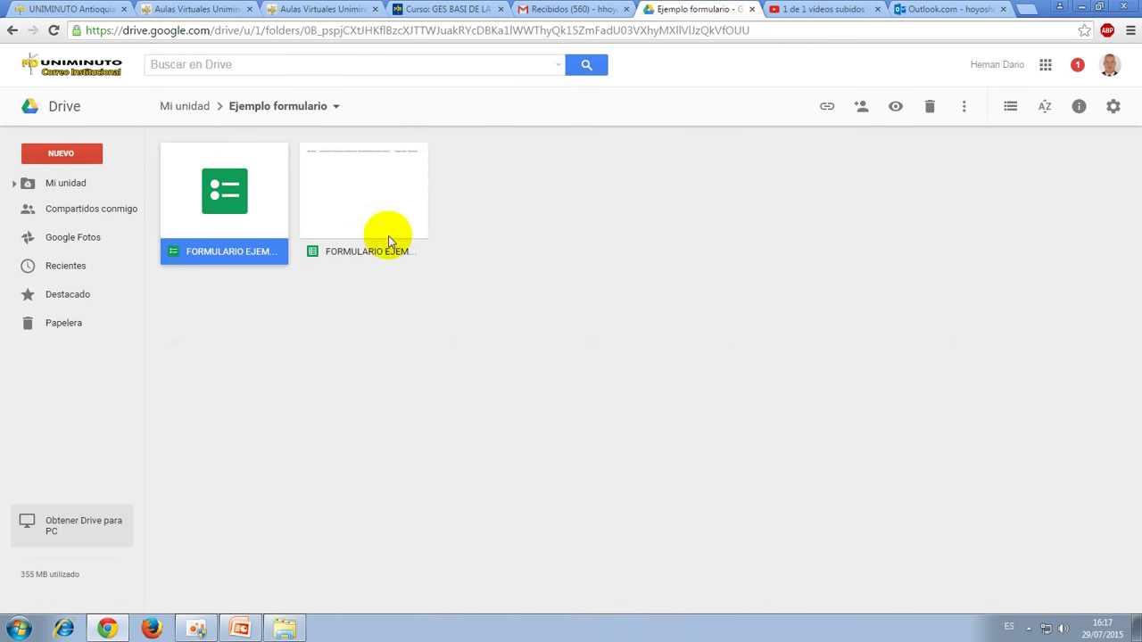
click(372, 180)
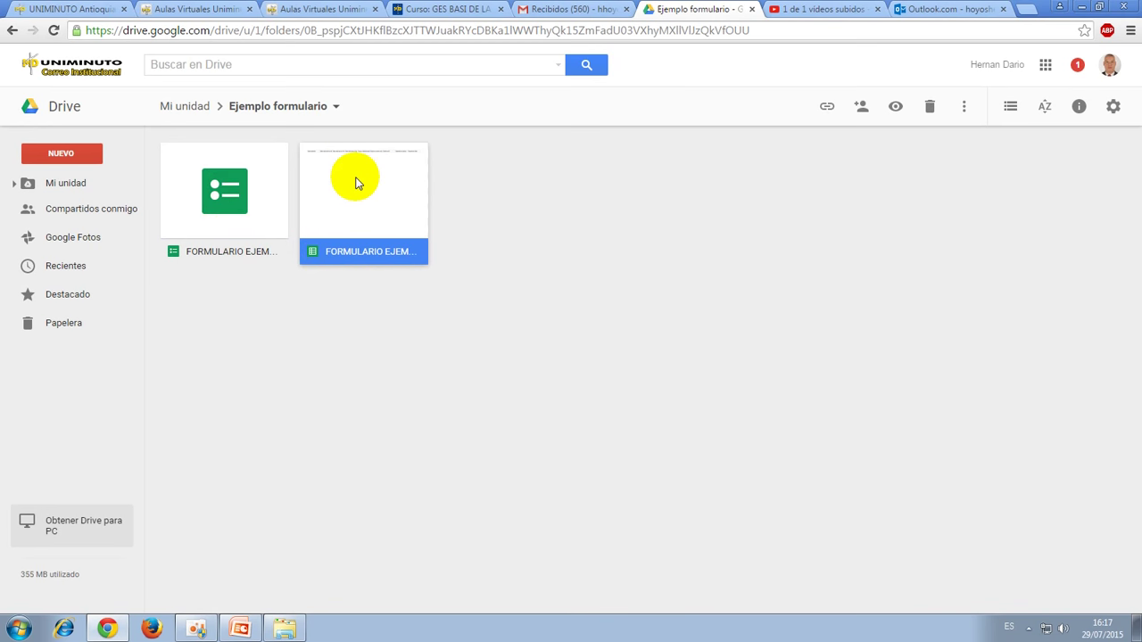
double_click(355, 183)
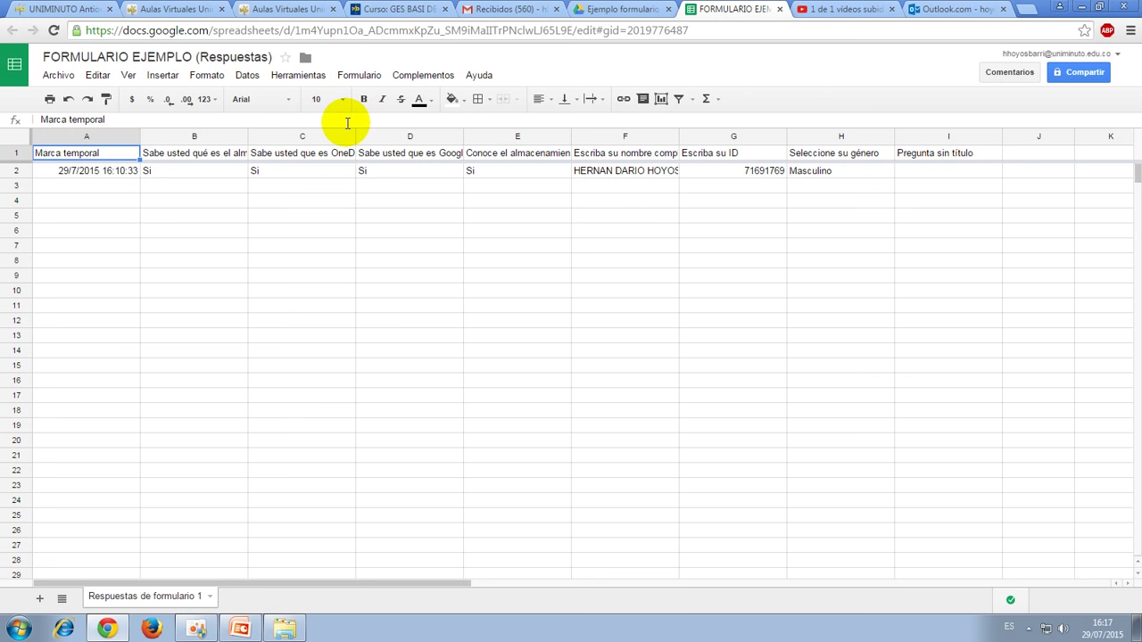
click(779, 11)
Open the FORMULARIO EJEMPLO form for editing from the Drive folder and look through its questions and settings.
click(219, 201)
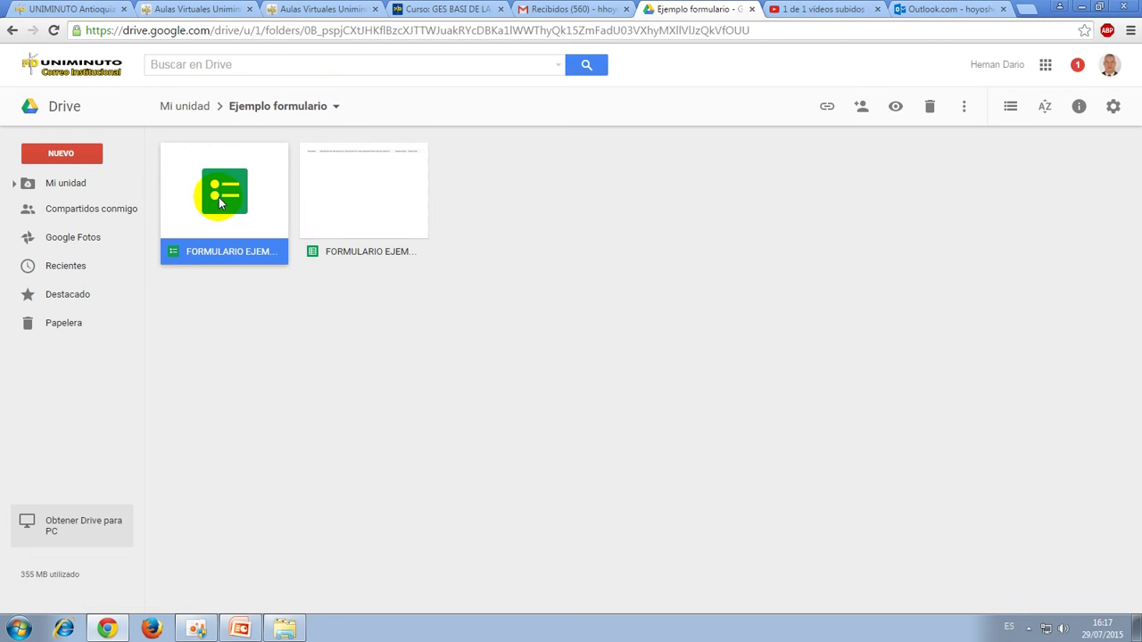
double_click(219, 197)
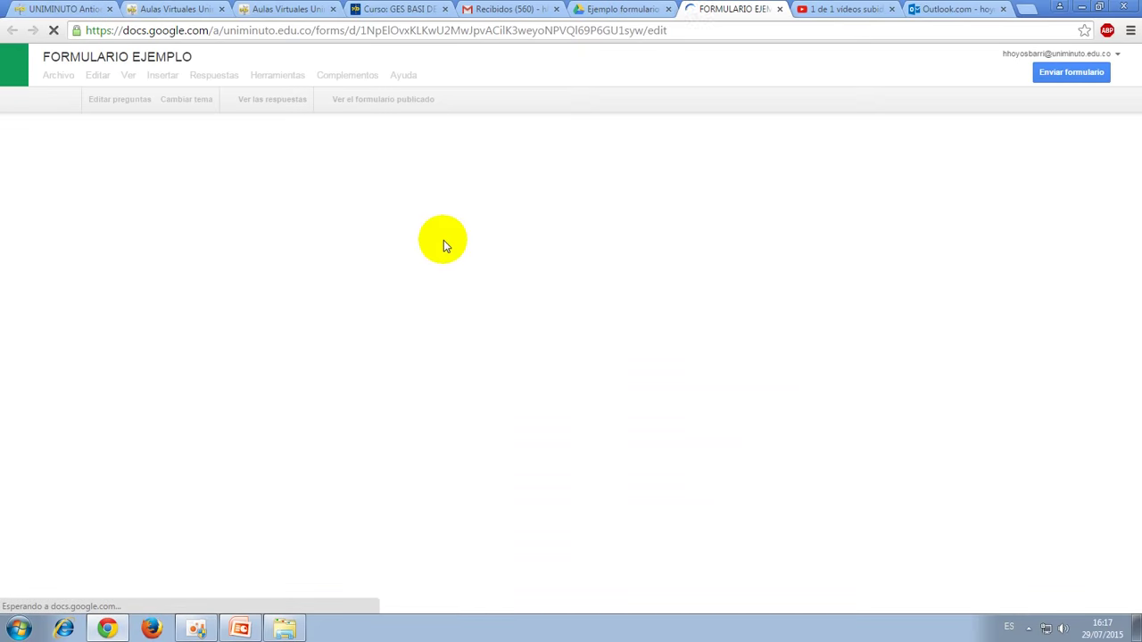
scroll(439, 251, down, 10)
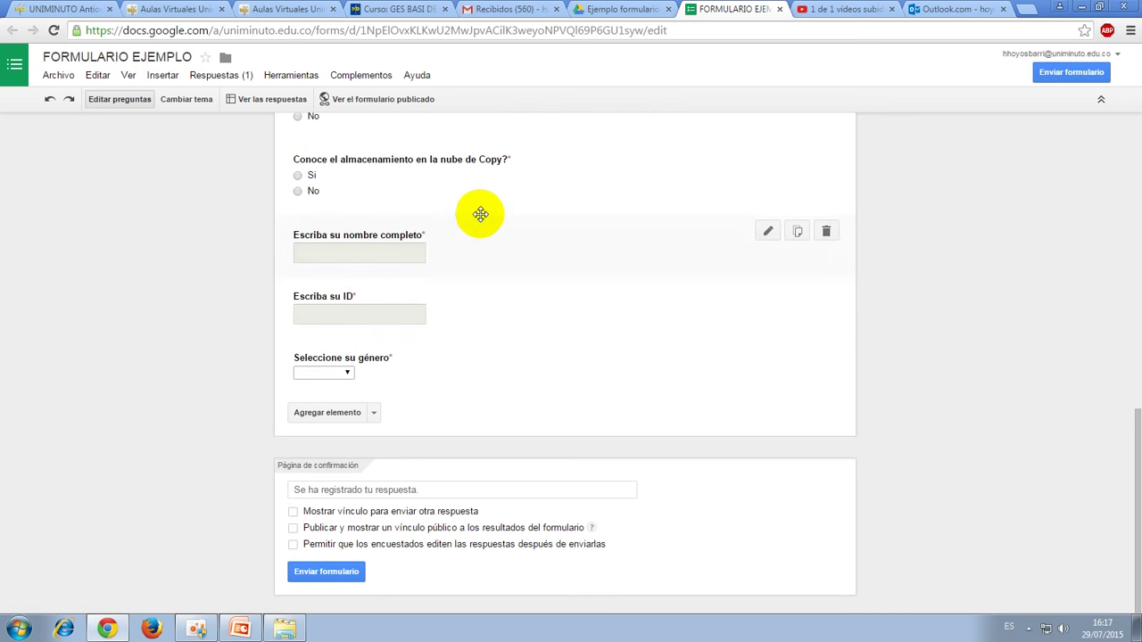
scroll(789, 348, up, 5)
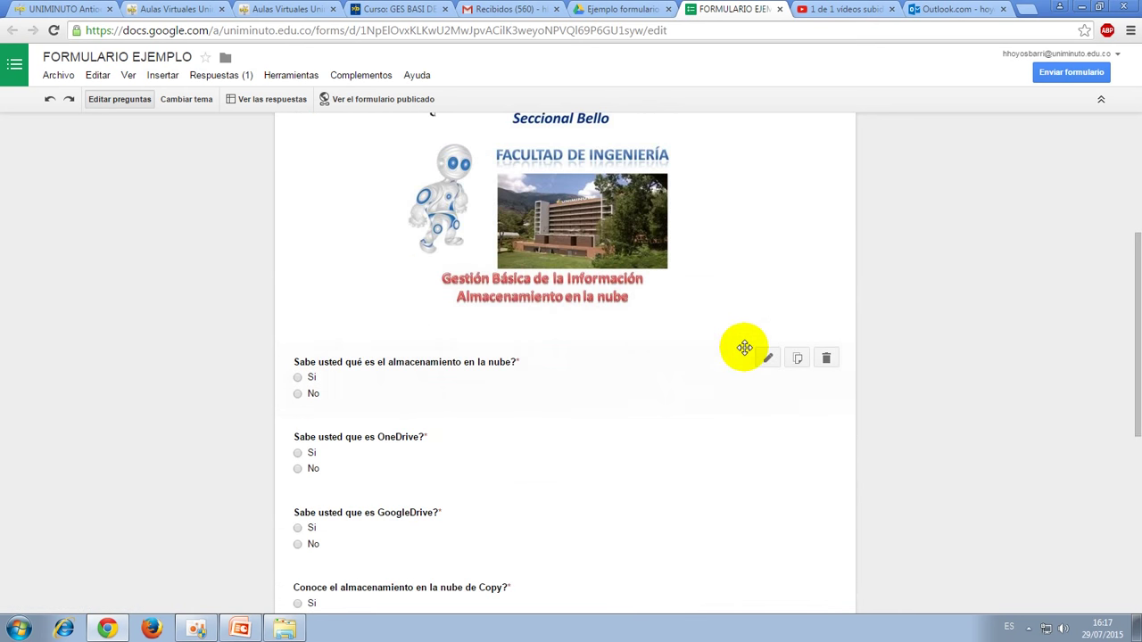
scroll(732, 330, up, 3)
scroll(990, 268, up, 1)
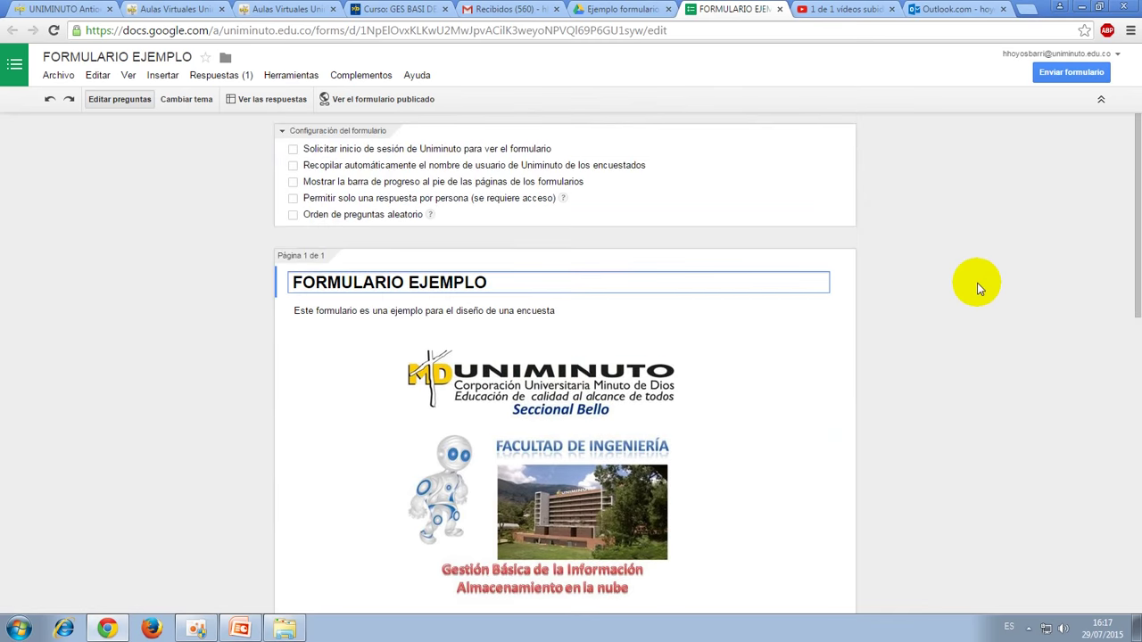
View the form's responses spreadsheet directly from the form editor and close it.
scroll(977, 294, down, 4)
scroll(950, 312, up, 4)
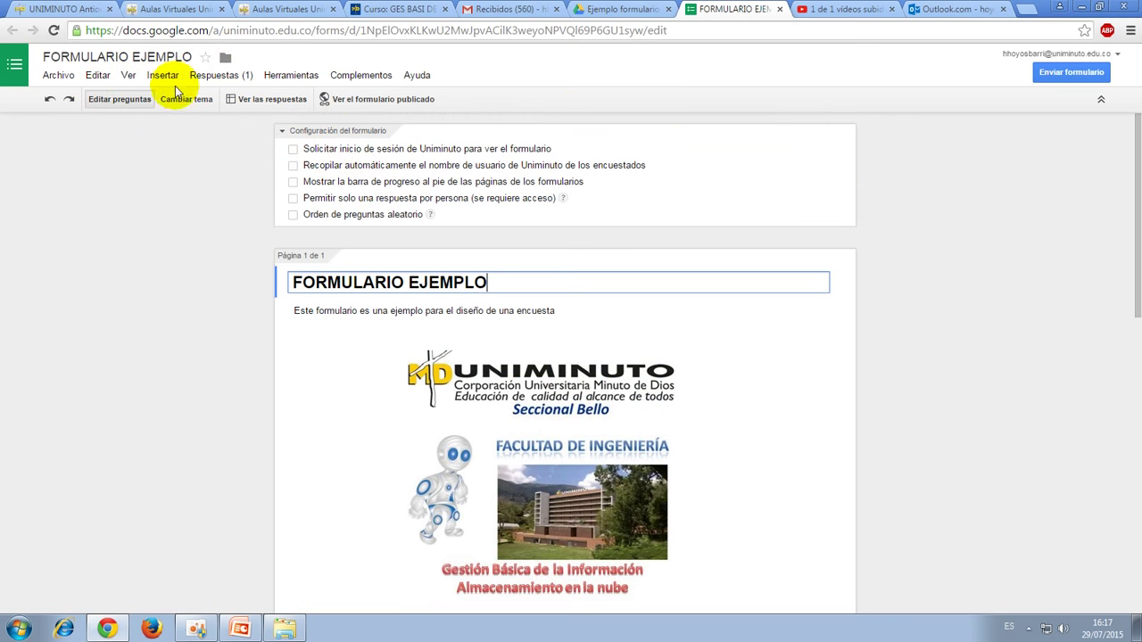
click(279, 102)
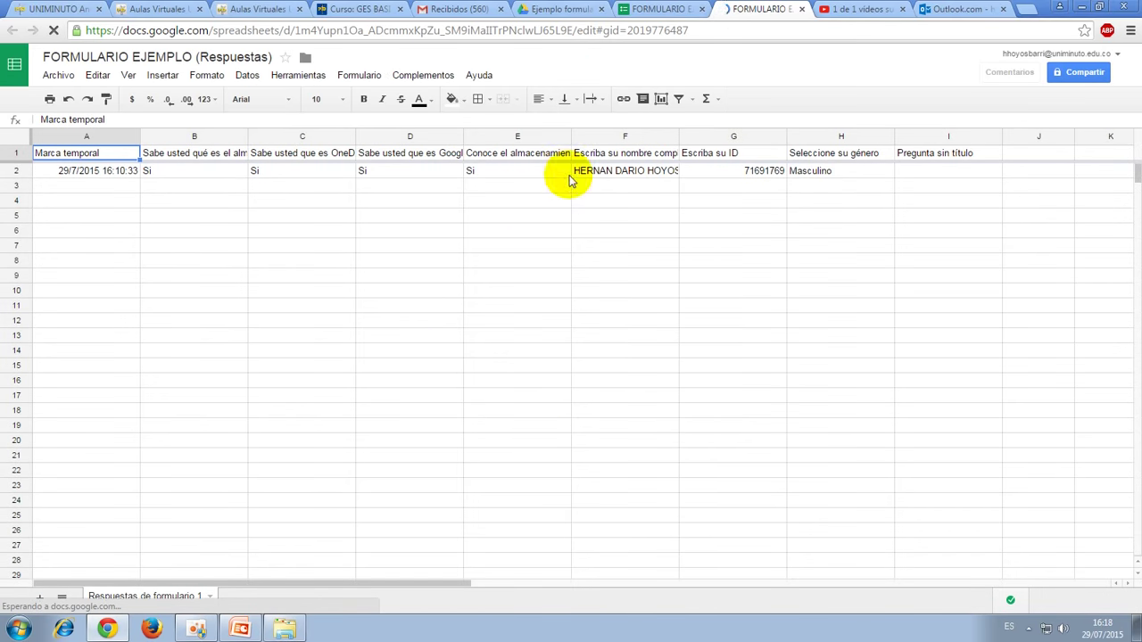
click(801, 9)
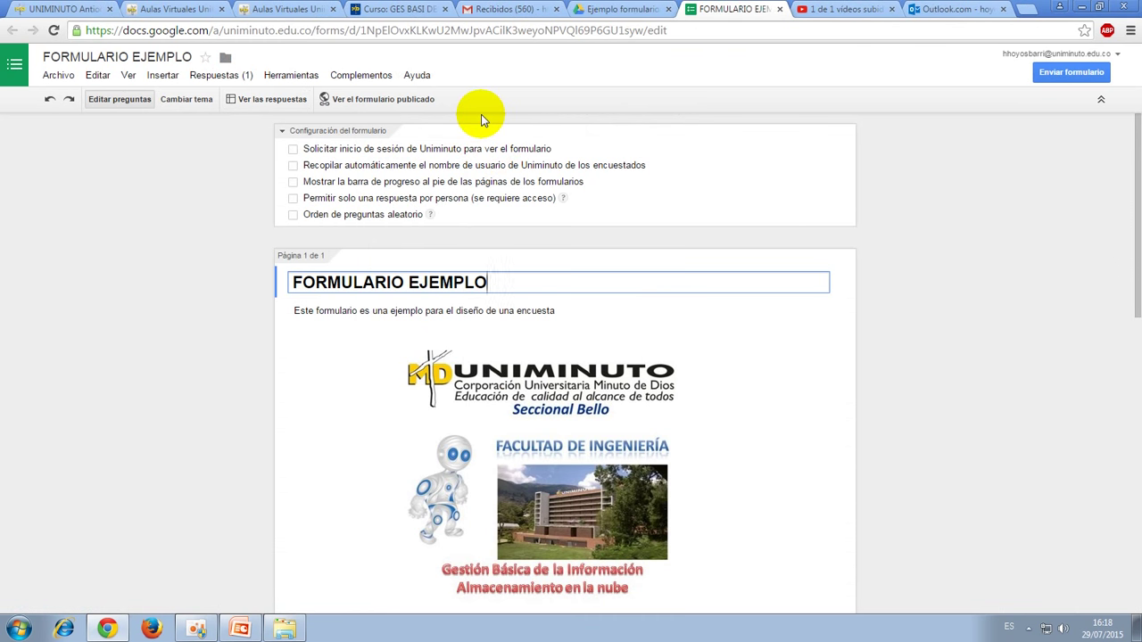
Open the form's summary of responses, examine the chart and answers for every question, and close the summary.
click(230, 77)
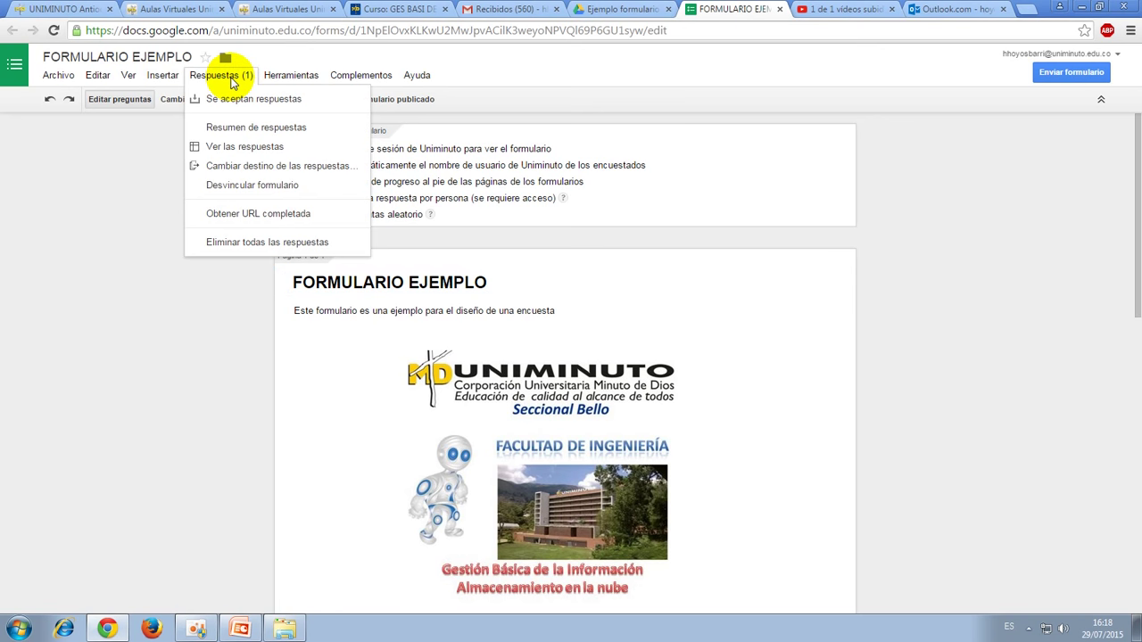
click(230, 128)
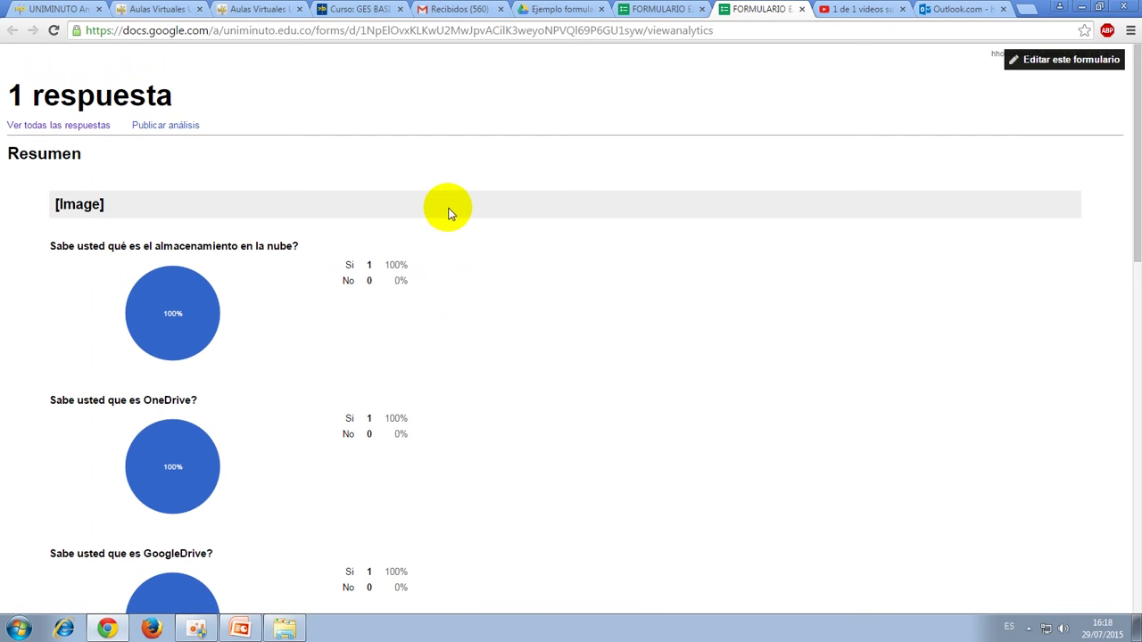
scroll(419, 223, down, 4)
scroll(410, 268, down, 5)
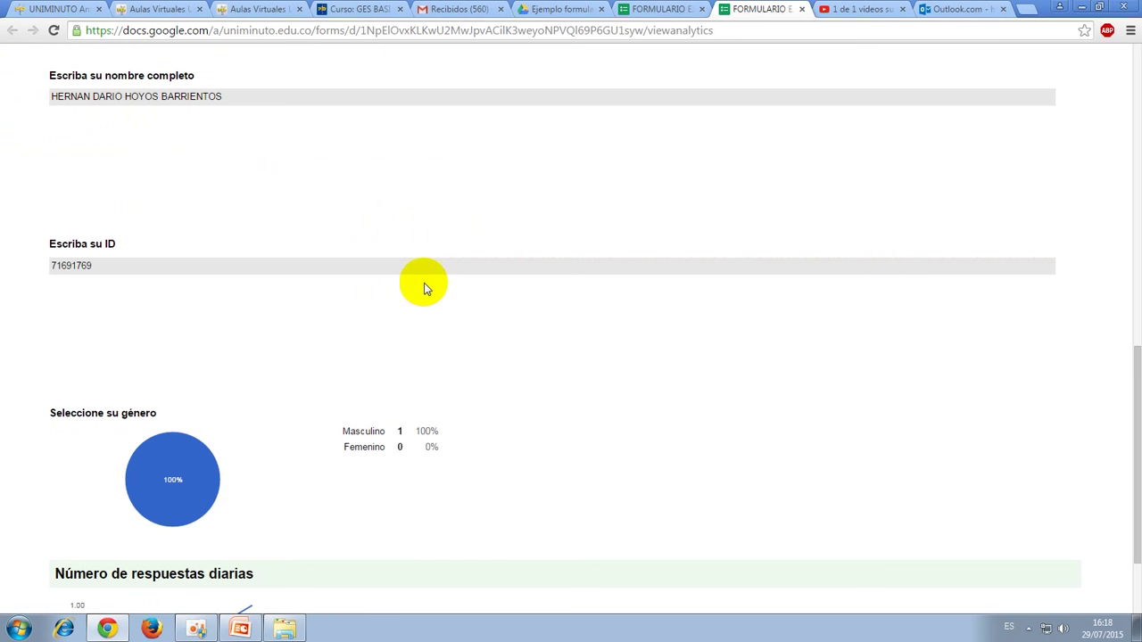
scroll(419, 295, up, 10)
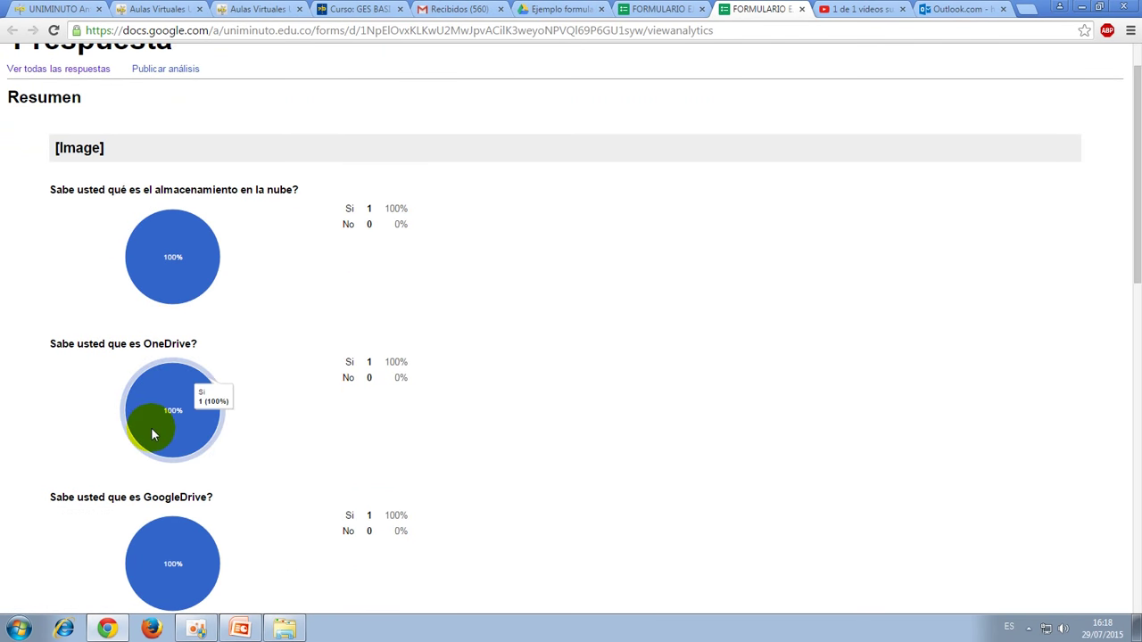
scroll(134, 379, down, 2)
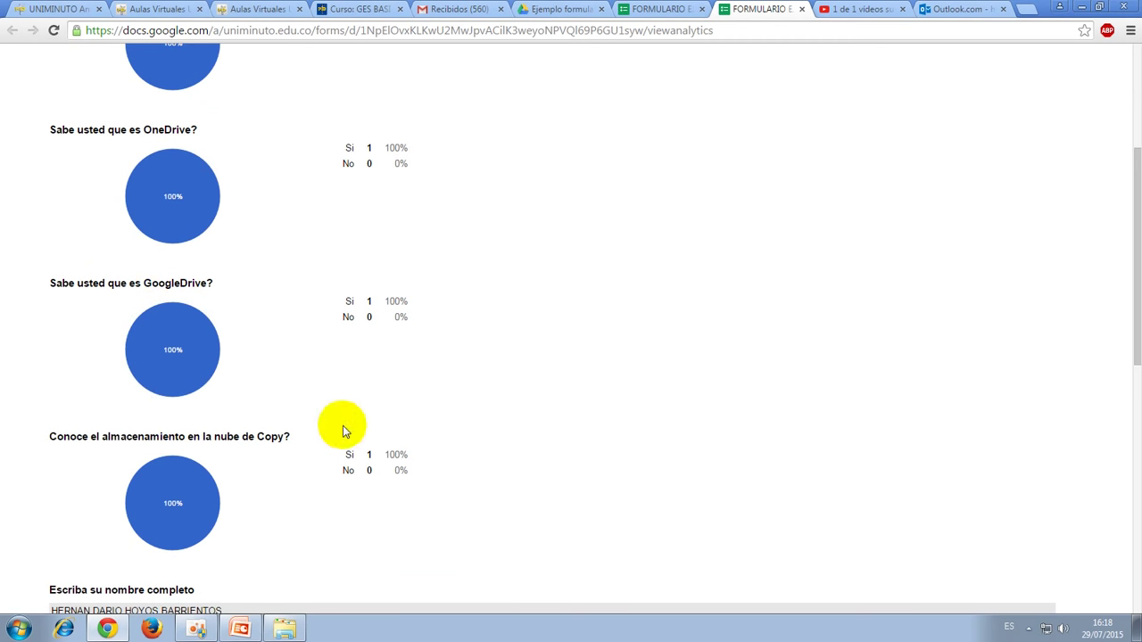
scroll(419, 304, up, 3)
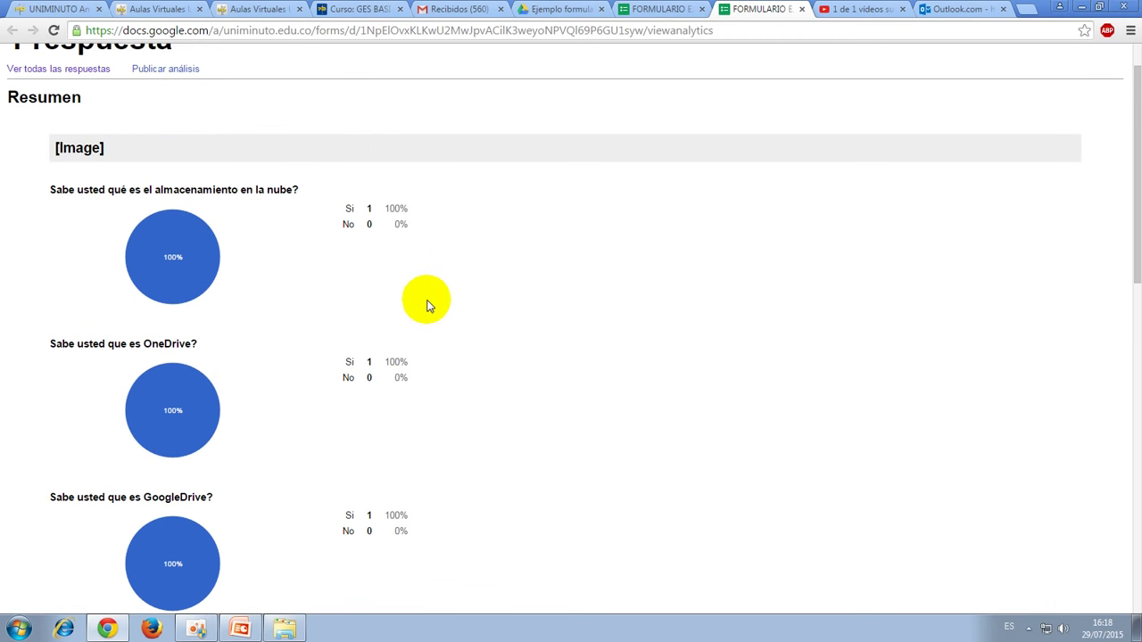
scroll(330, 165, down, 3)
scroll(356, 212, down, 2)
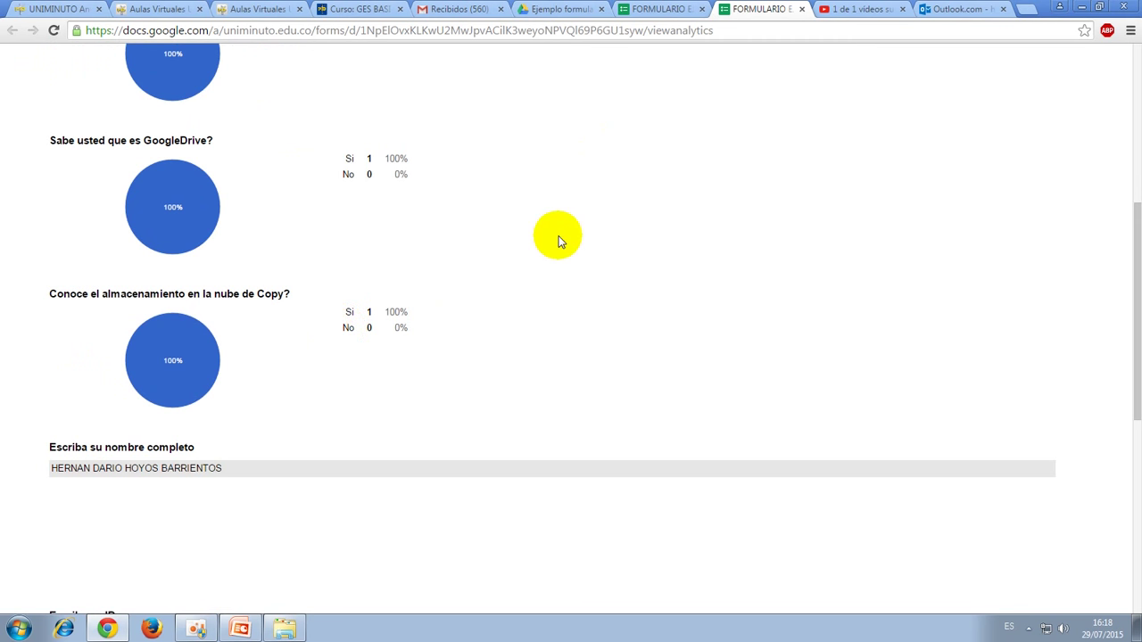
scroll(486, 278, up, 5)
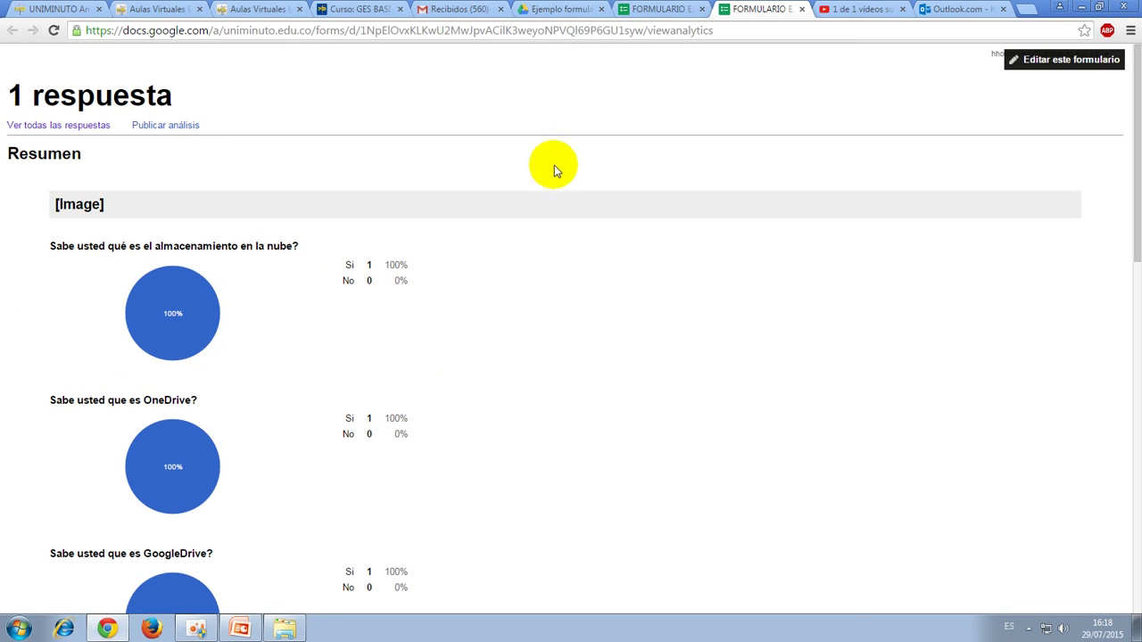
click(802, 10)
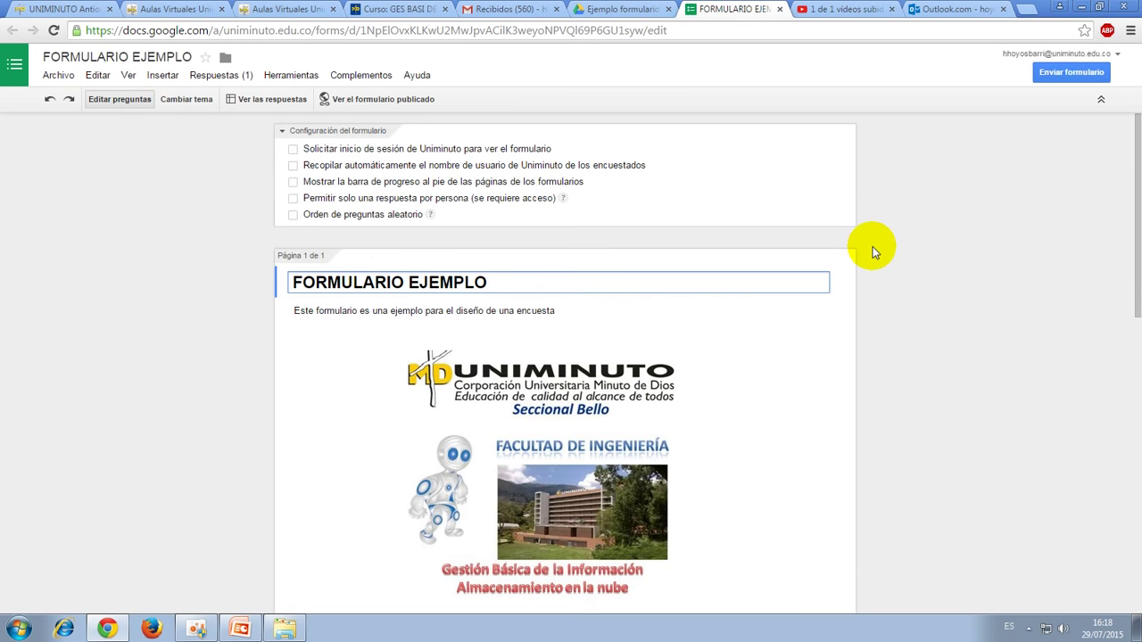
scroll(872, 246, down, 5)
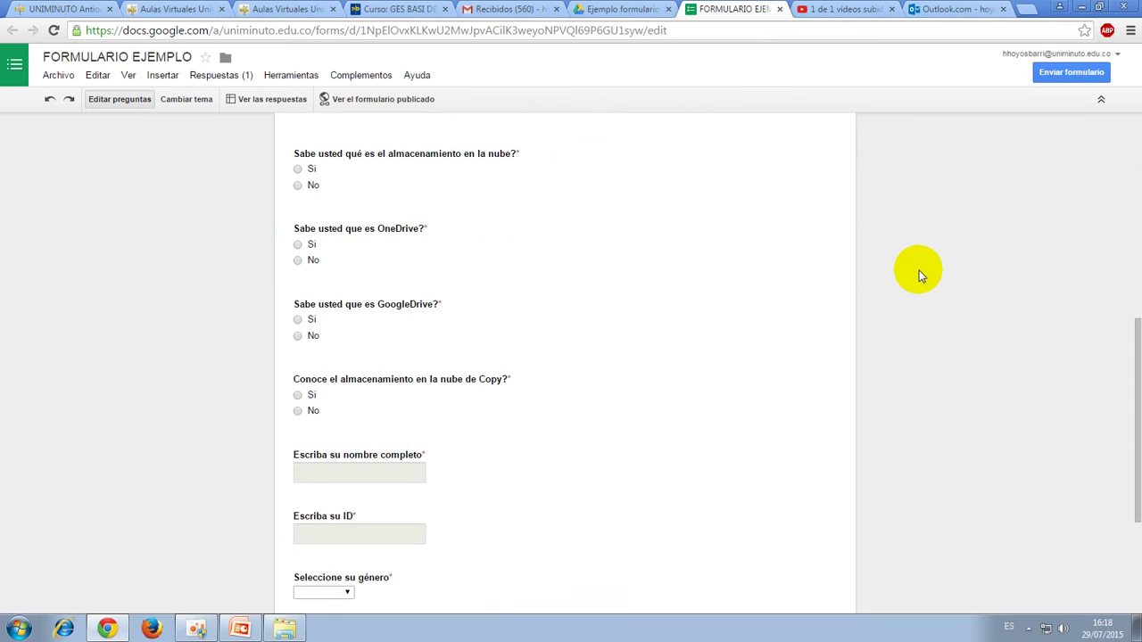
scroll(910, 268, down, 3)
scroll(932, 269, up, 7)
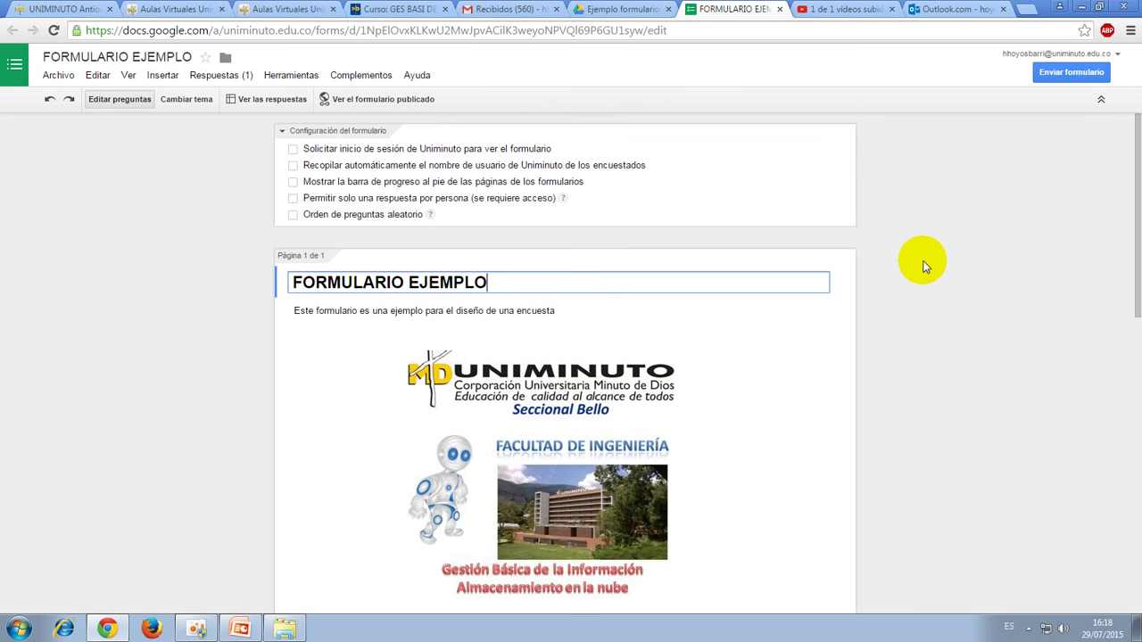